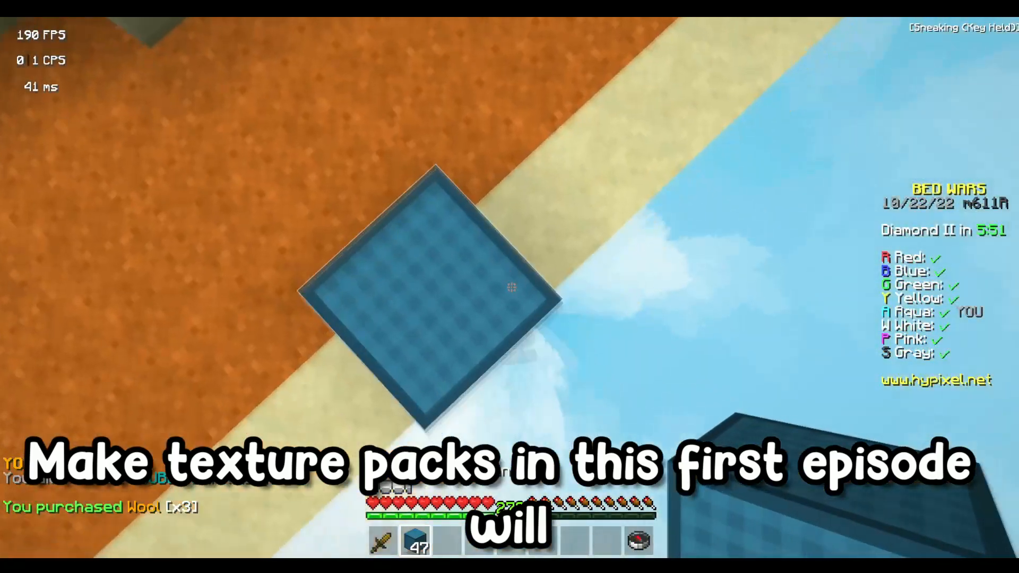
pyautogui.rightClick(511, 287)
pyautogui.rightClick(511, 287)
pyautogui.rightClick(510, 287)
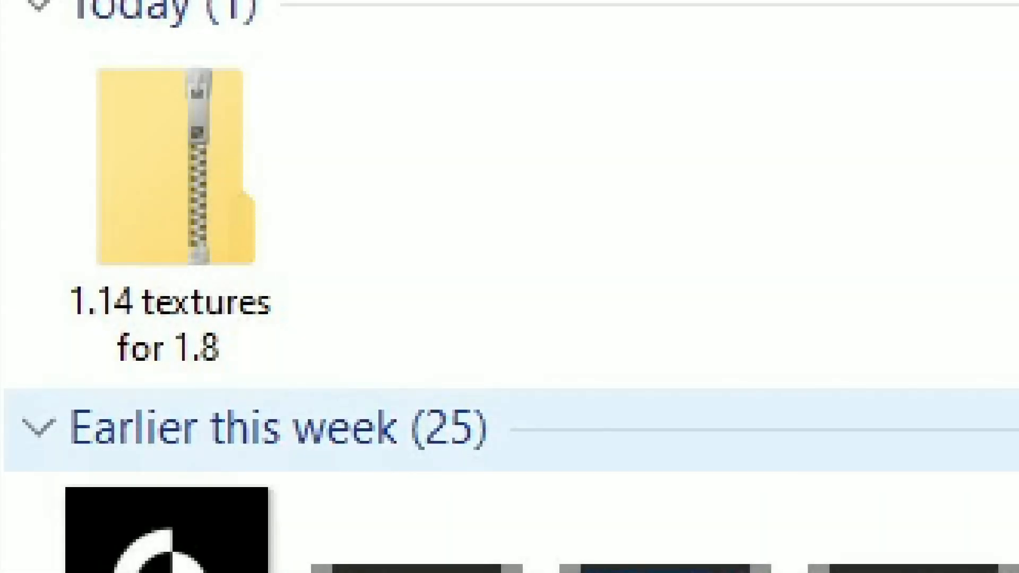
# Step: Extract the "1.14 textures for 1.8" archive into a folder of the same name in Downloads
pyautogui.rightClick(173, 187)
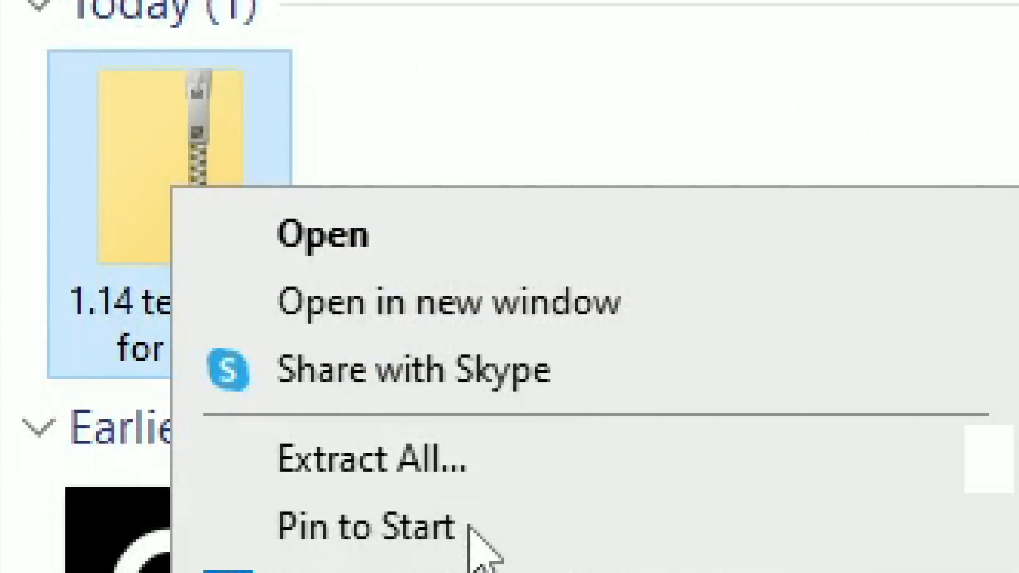
pyautogui.click(481, 455)
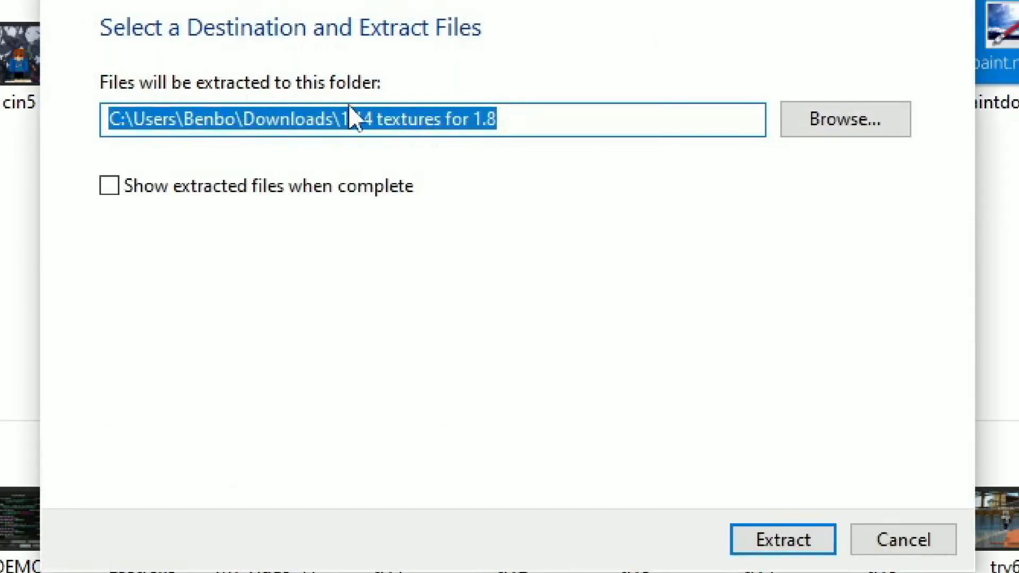
pyautogui.click(806, 542)
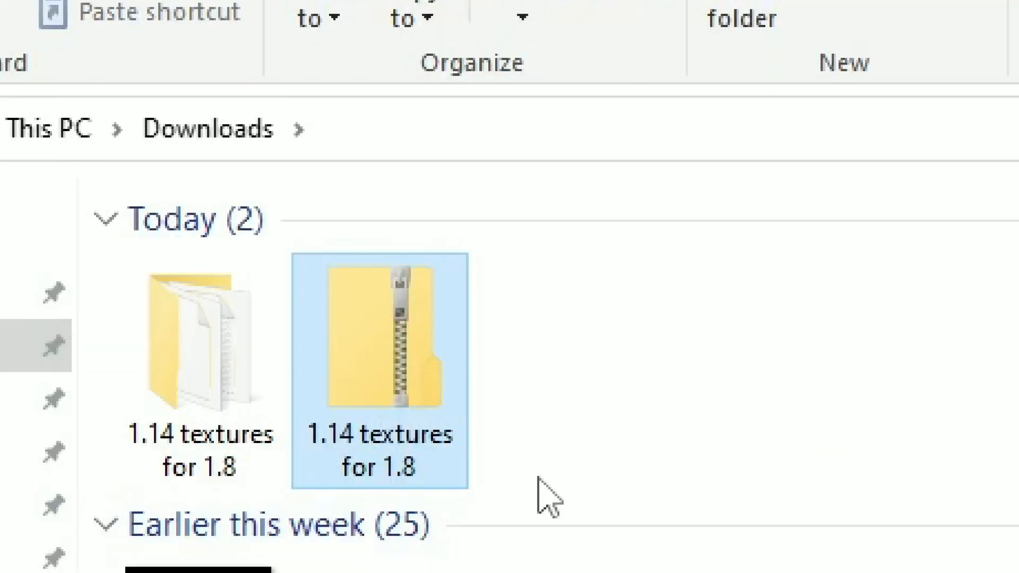
# Step: Open the extracted pack's items folder under assets, minecraft, textures
pyautogui.doubleClick(244, 417)
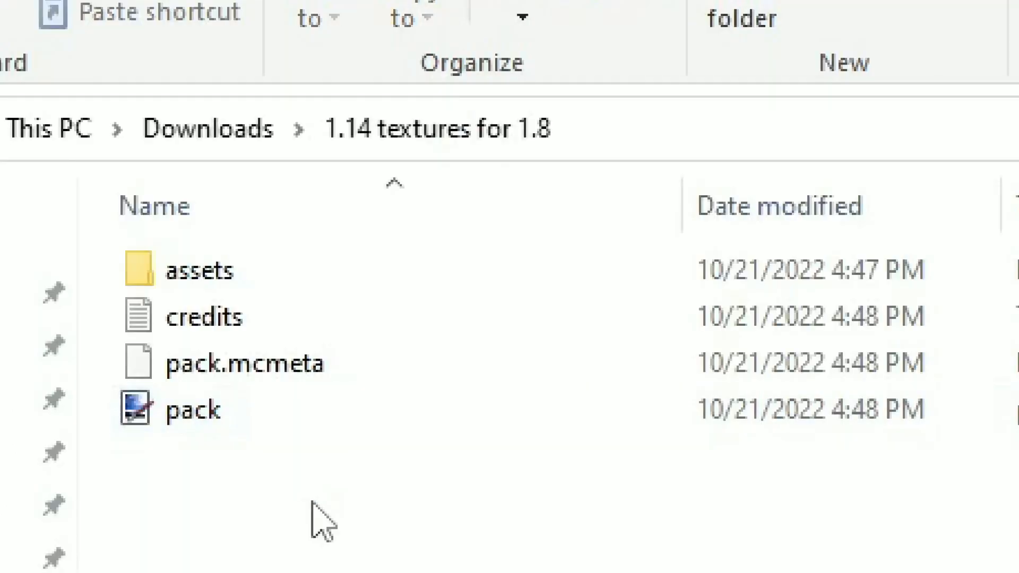
pyautogui.doubleClick(241, 276)
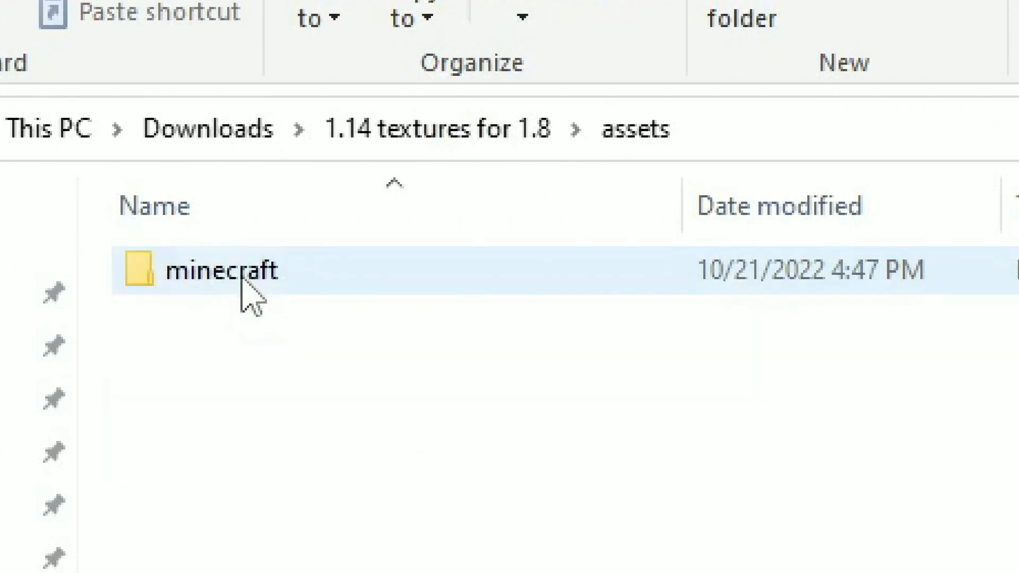
pyautogui.click(277, 272)
pyautogui.doubleClick(277, 272)
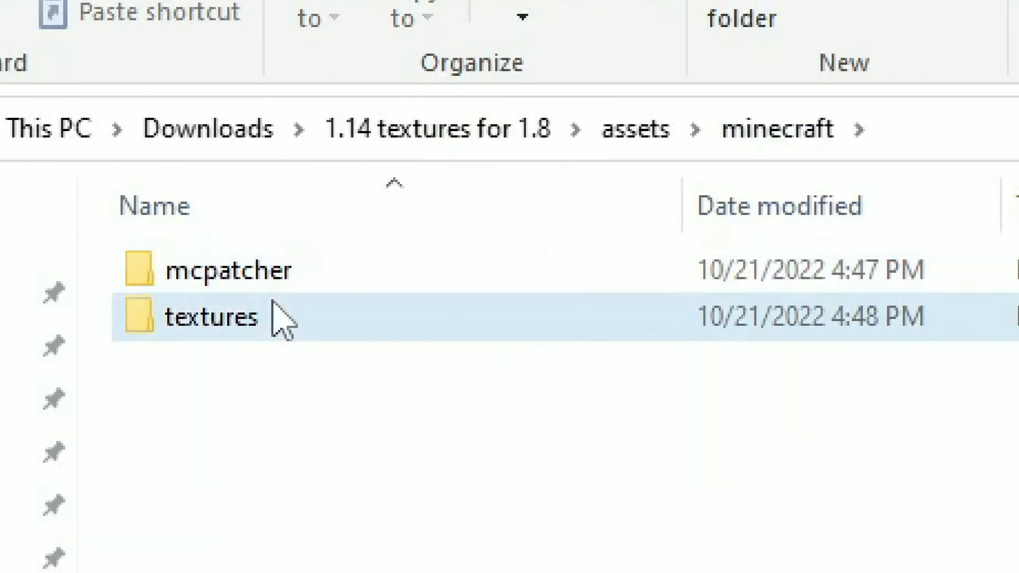
pyautogui.doubleClick(278, 314)
pyautogui.doubleClick(284, 408)
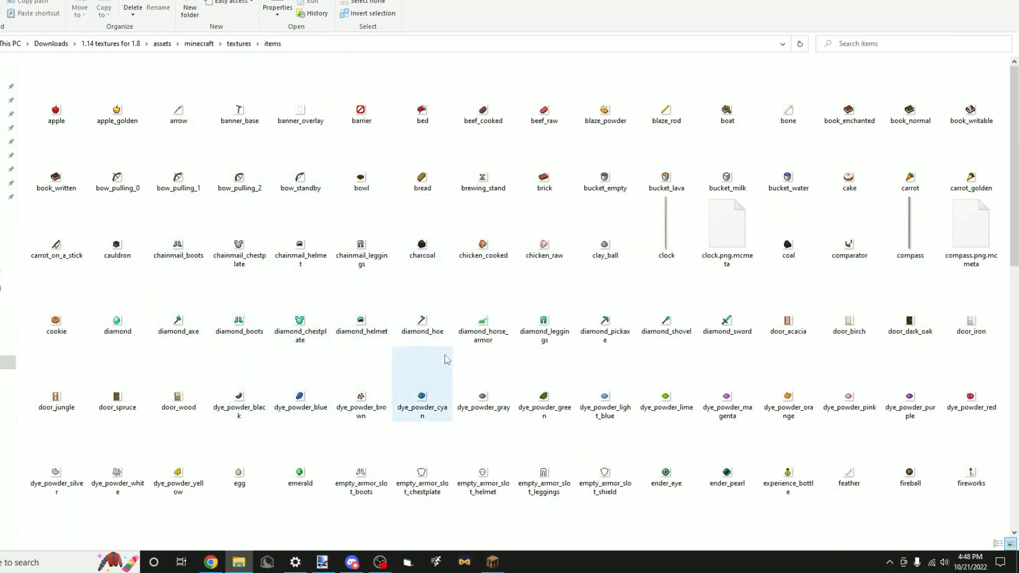
# Step: Open the diamond_sword texture in paint.net and maximize the editor window
pyautogui.click(738, 309)
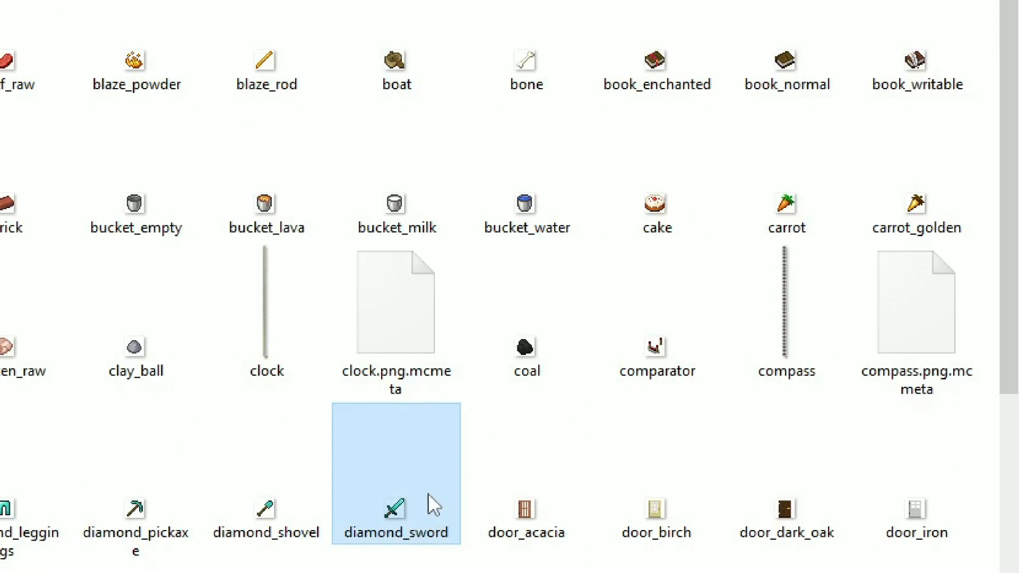
pyautogui.moveTo(425, 504)
pyautogui.rightClick(429, 464)
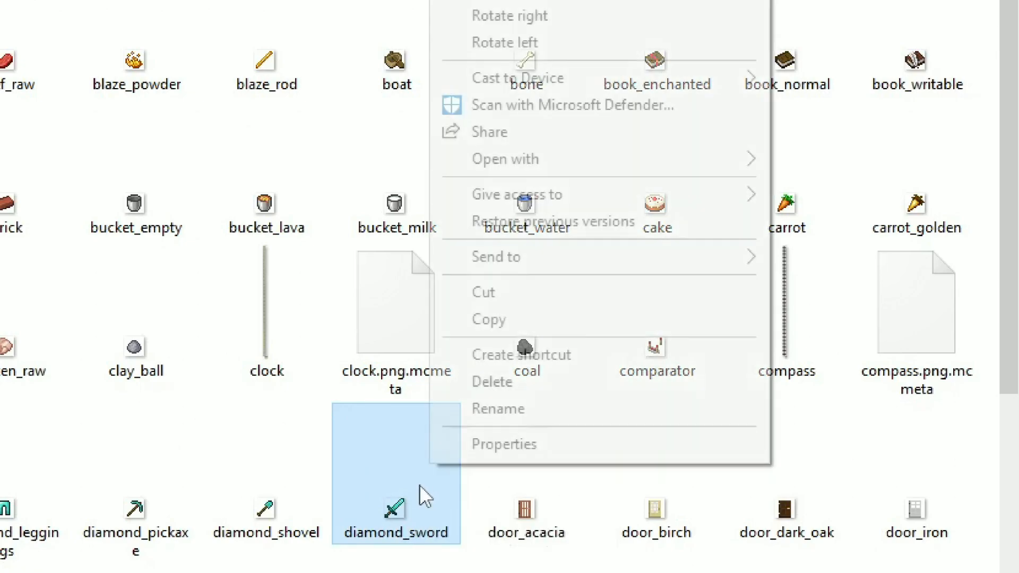
pyautogui.moveTo(477, 162)
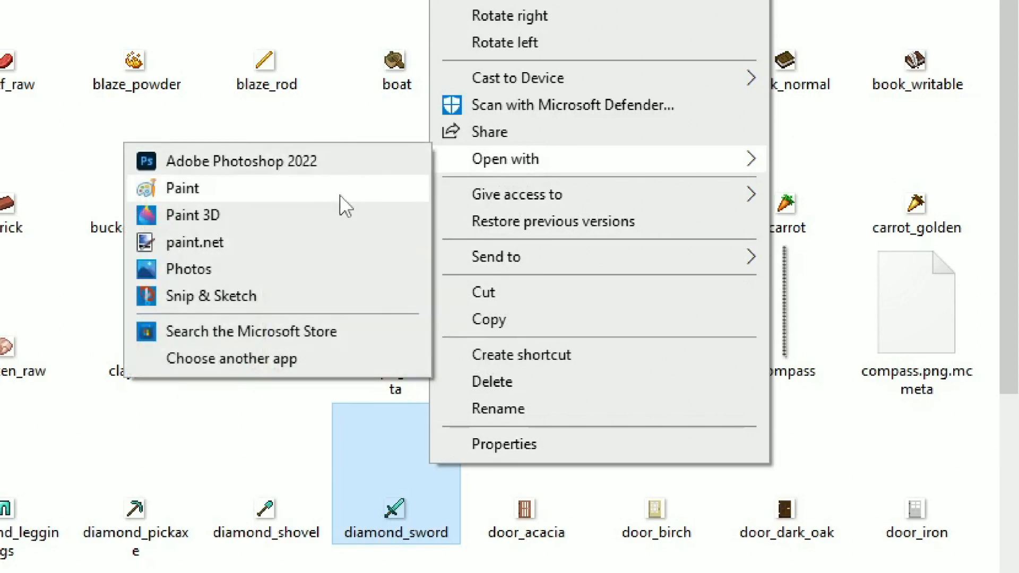
pyautogui.click(300, 247)
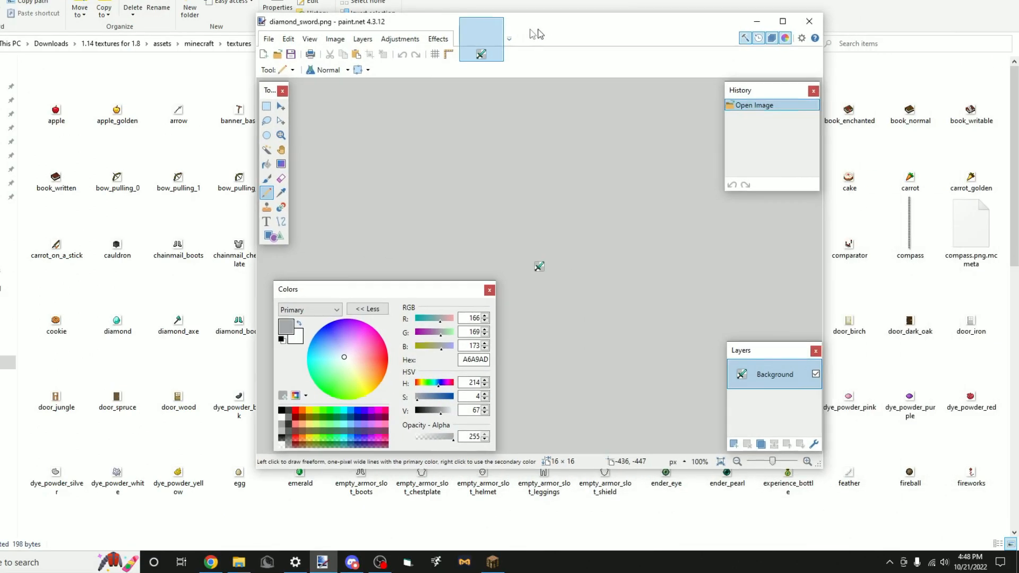
pyautogui.moveTo(537, 34); pyautogui.dragTo(486, 19)
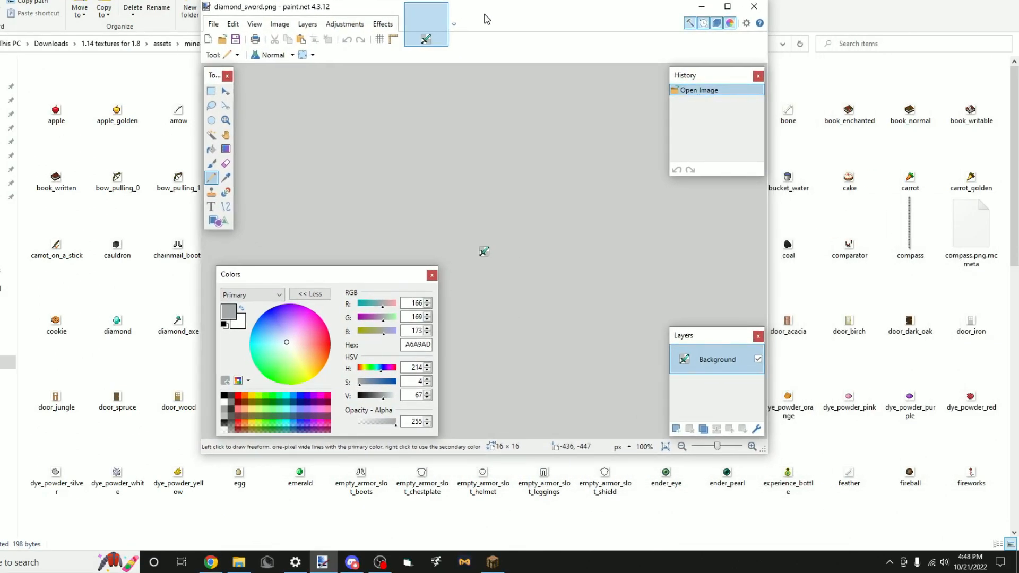
pyautogui.click(731, 9)
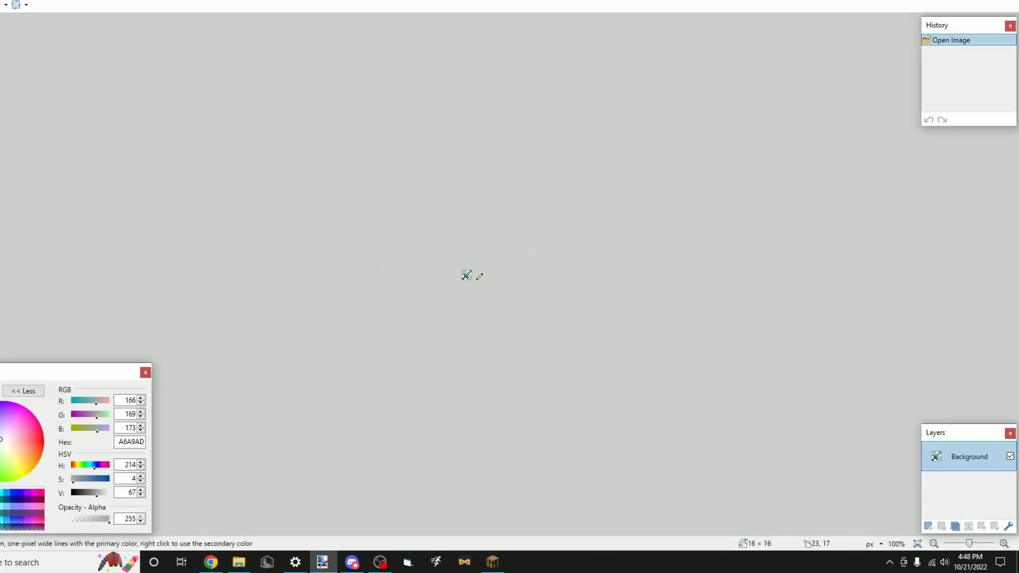
pyautogui.keyDown('ctrl'); pyautogui.scroll(15, 479, 276); pyautogui.keyUp('ctrl')
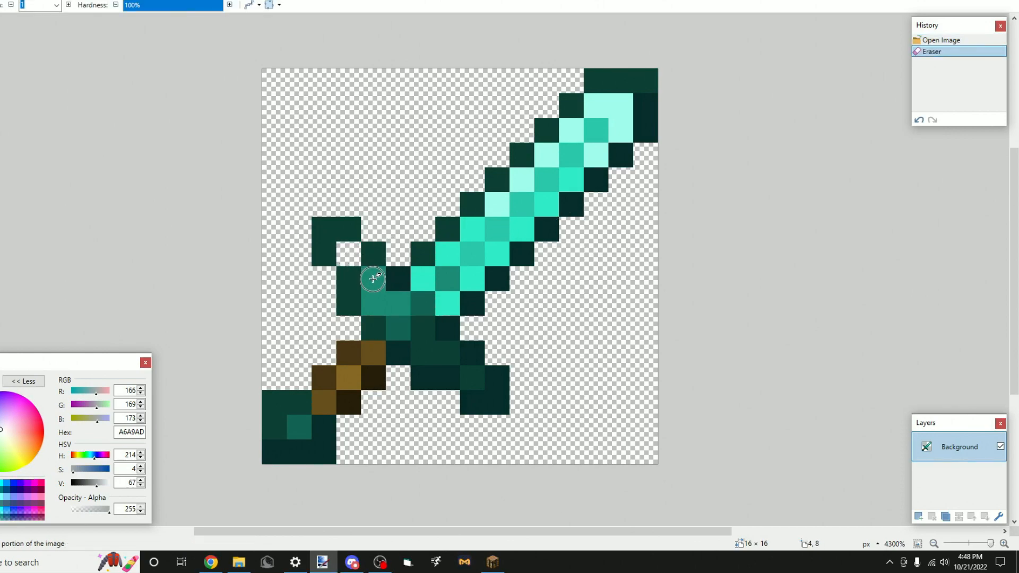
# Step: Undo the last canvas operation and activate the Rectangle Select tool
pyautogui.hotkey('ctrl', 'z')
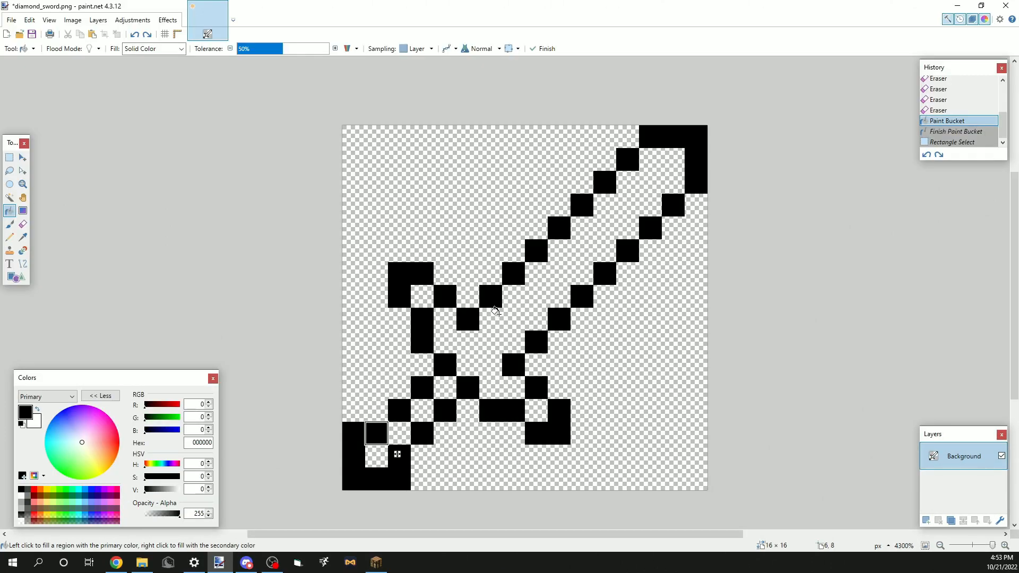
pyautogui.press('s')
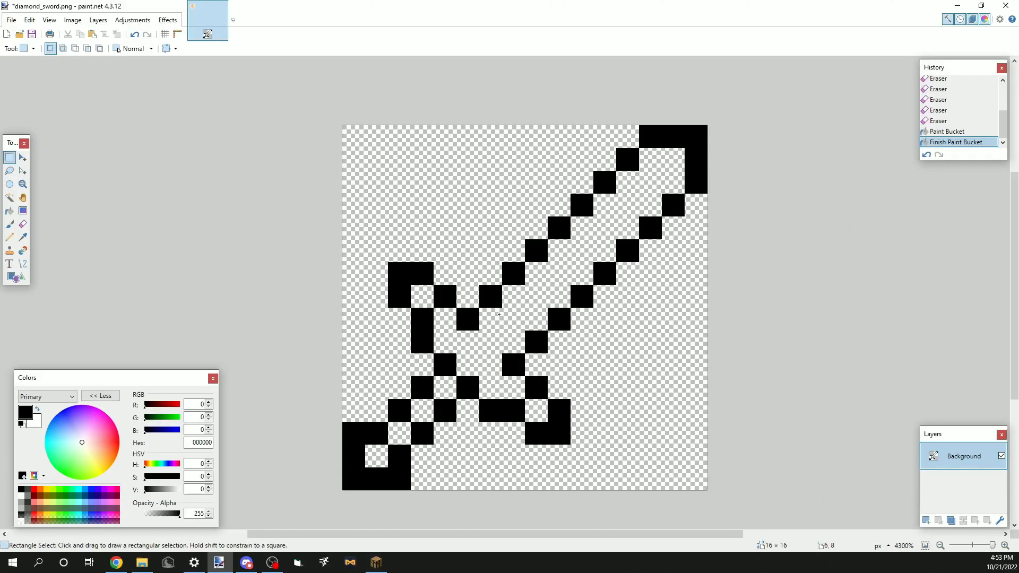
pyautogui.scroll(-2, 510, 306)
pyautogui.scroll(3, 511, 307)
pyautogui.scroll(-1, 546, 275)
pyautogui.scroll(1, 546, 276)
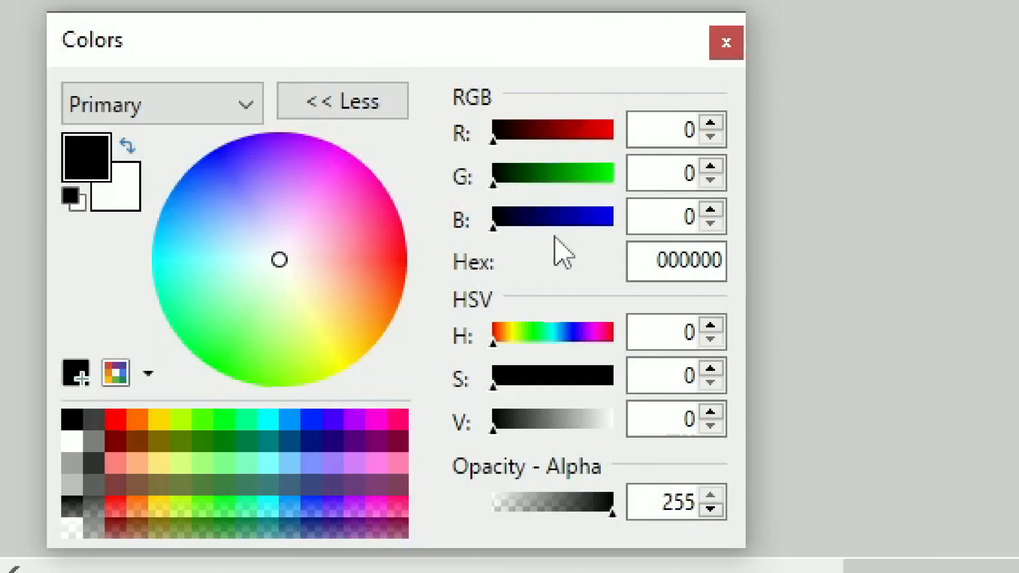
# Step: Set the primary color to cyan 00FFFF by raising blue and green to 255
pyautogui.click(501, 218)
pyautogui.moveTo(506, 219); pyautogui.dragTo(763, 225)
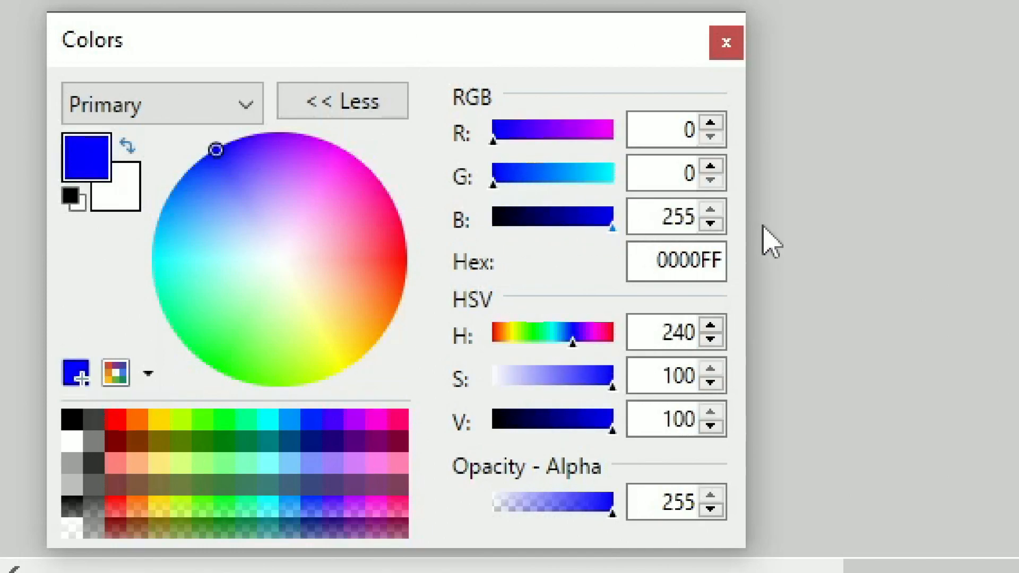
pyautogui.moveTo(564, 173); pyautogui.dragTo(614, 181)
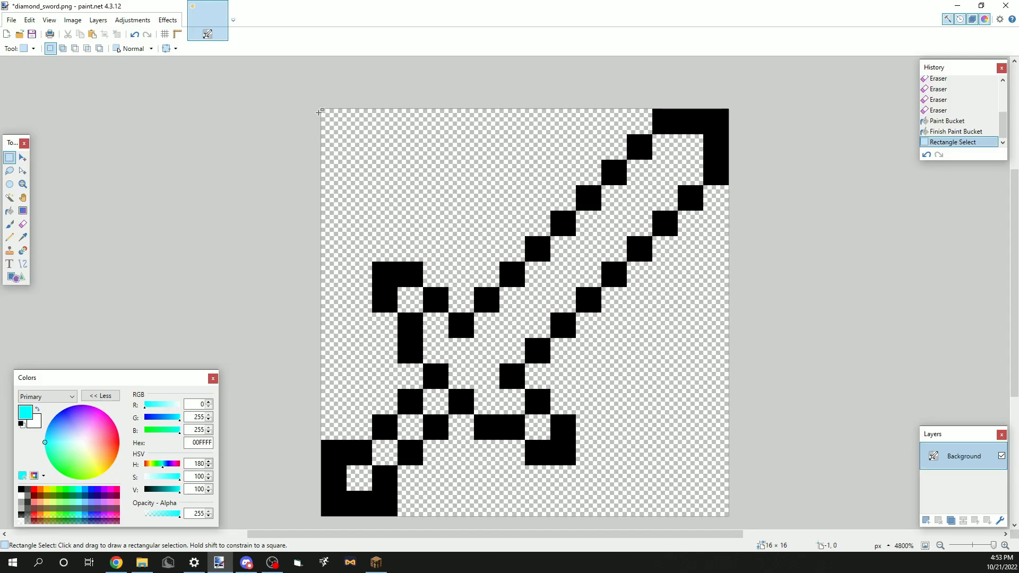
# Step: Draw a cyan pencil strip about nine pixels long along the canvas's top row, starting at the left corner
pyautogui.press('p')
pyautogui.moveTo(324, 122)
pyautogui.mouseDown()
pyautogui.moveTo(378, 109)
pyautogui.moveTo(515, 113)
pyautogui.moveTo(481, 110)
pyautogui.mouseUp()
pyautogui.moveTo(340, 109); pyautogui.dragTo(538, 120)
# Step: Erase the two rightmost pixels of the cyan strip so that it is seven pixels long
pyautogui.press('e')
pyautogui.click(538, 121)
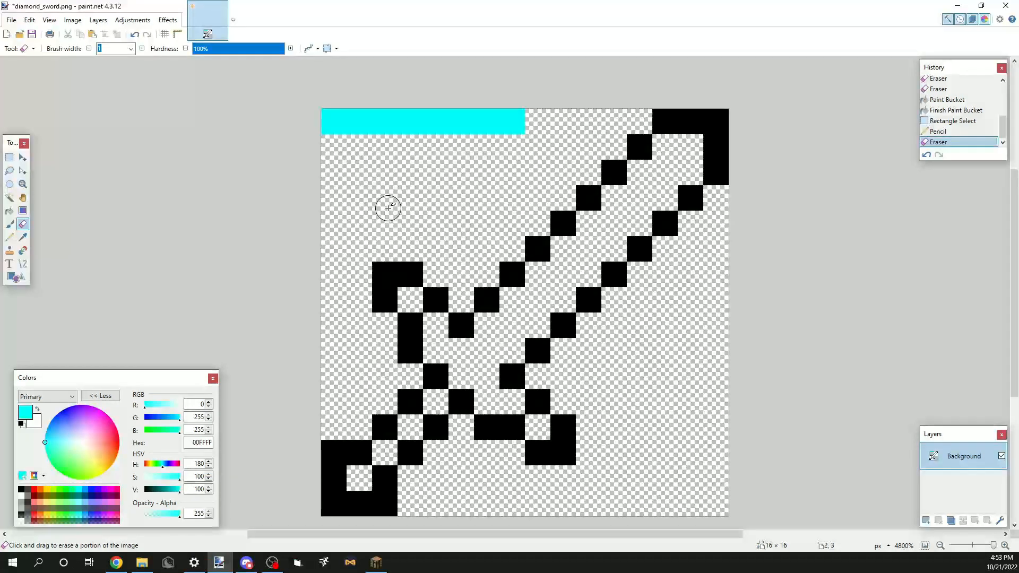
pyautogui.press('p')
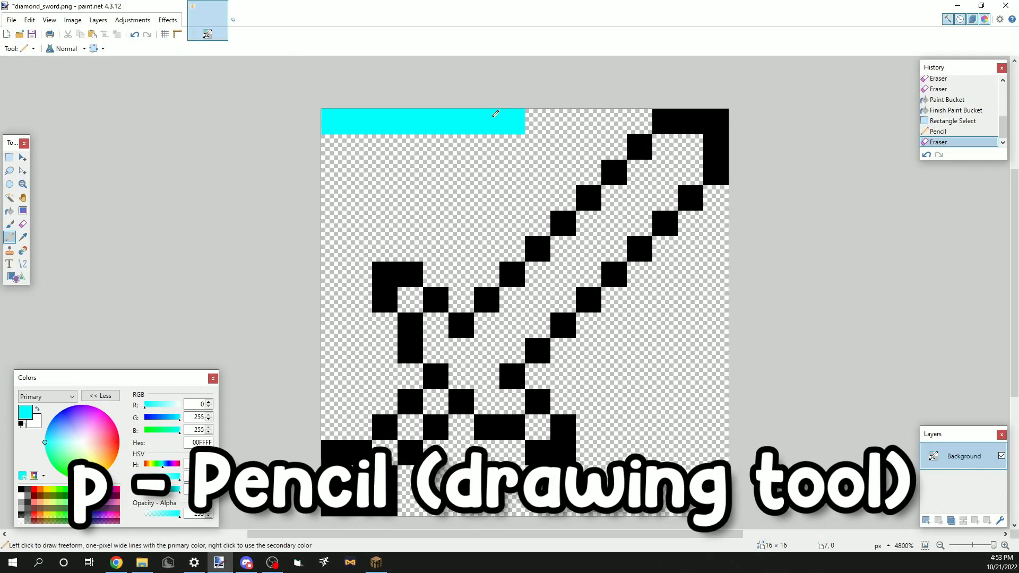
pyautogui.press('k')
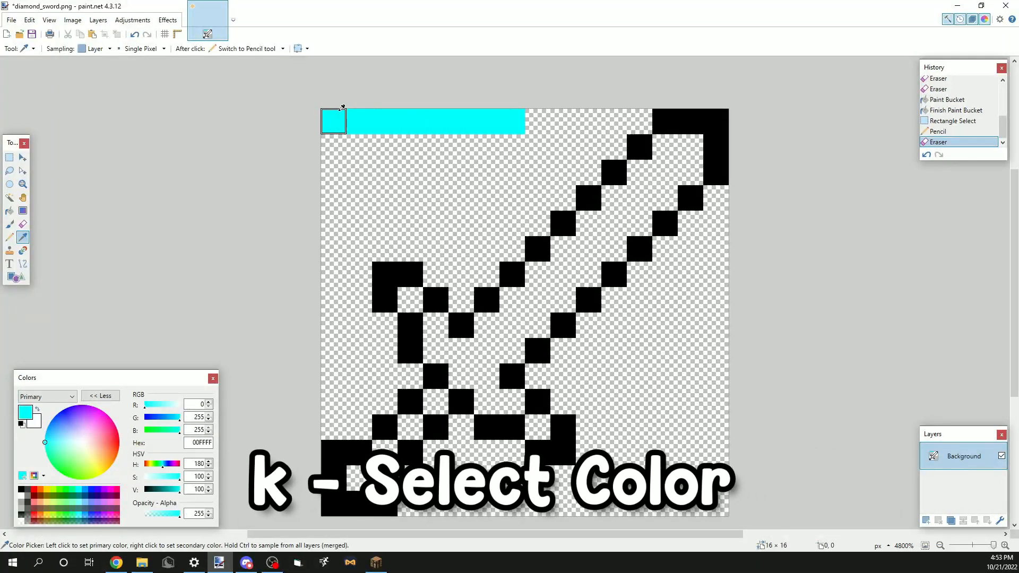
pyautogui.press('e')
pyautogui.click(512, 120)
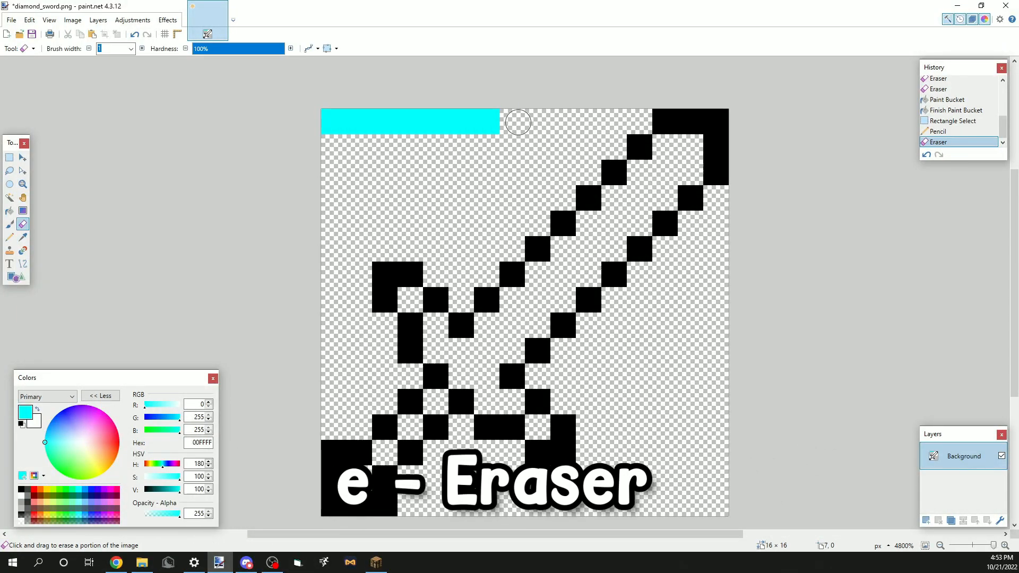
# Step: Select the seven-pixel cyan strip, try moving it with Move Selected Pixels, and clear the selection
pyautogui.press('s')
pyautogui.moveTo(493, 120); pyautogui.dragTo(322, 111)
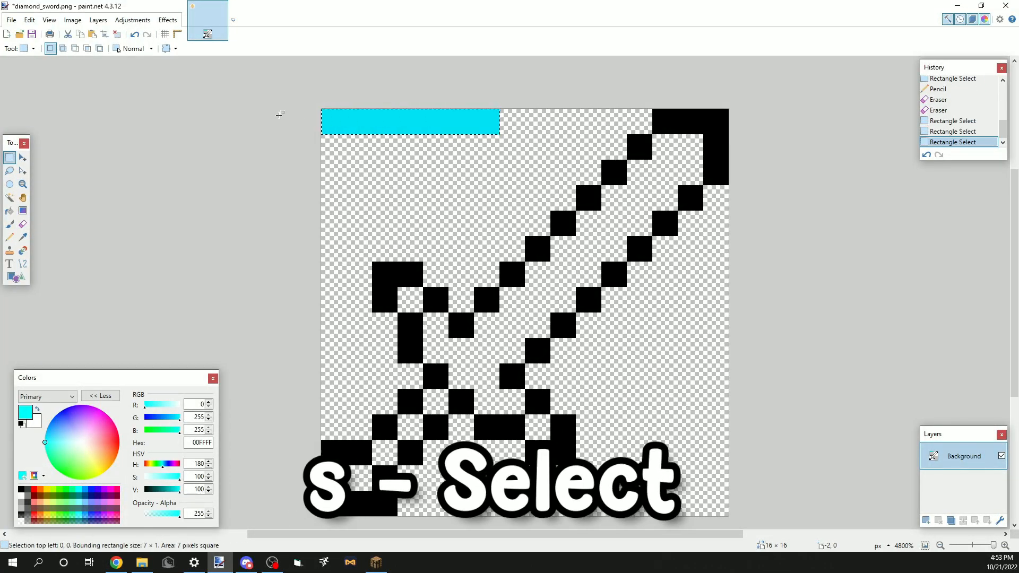
pyautogui.press('m')
pyautogui.moveTo(451, 134)
pyautogui.mouseDown()
pyautogui.moveTo(480, 159)
pyautogui.moveTo(469, 135)
pyautogui.mouseUp()
pyautogui.press('s')
pyautogui.click(482, 154)
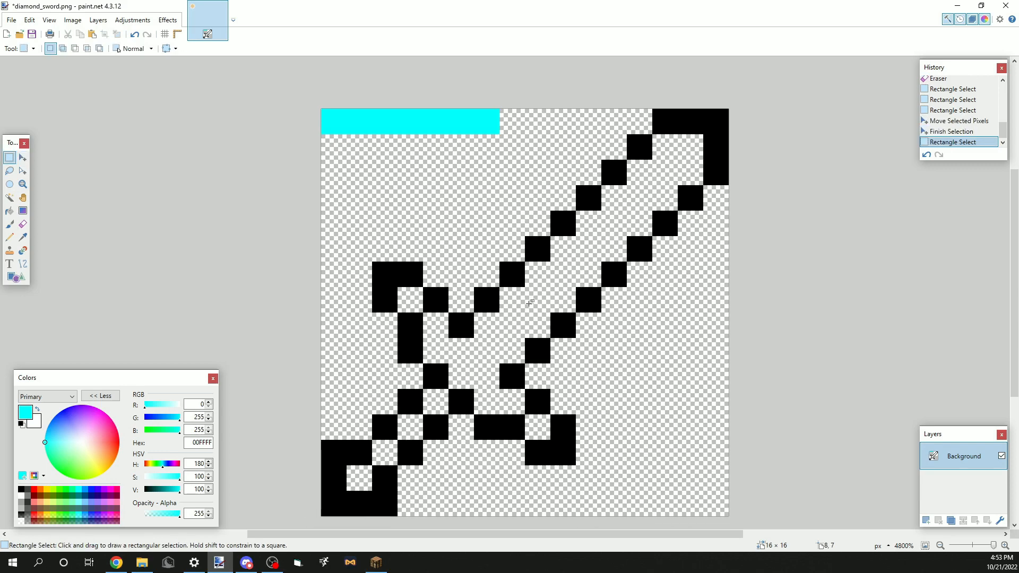
# Step: Sample the strip's cyan, reduce its saturation to BFFFFF, and paint the strip's rightmost pixel as the highlight
pyautogui.press('k')
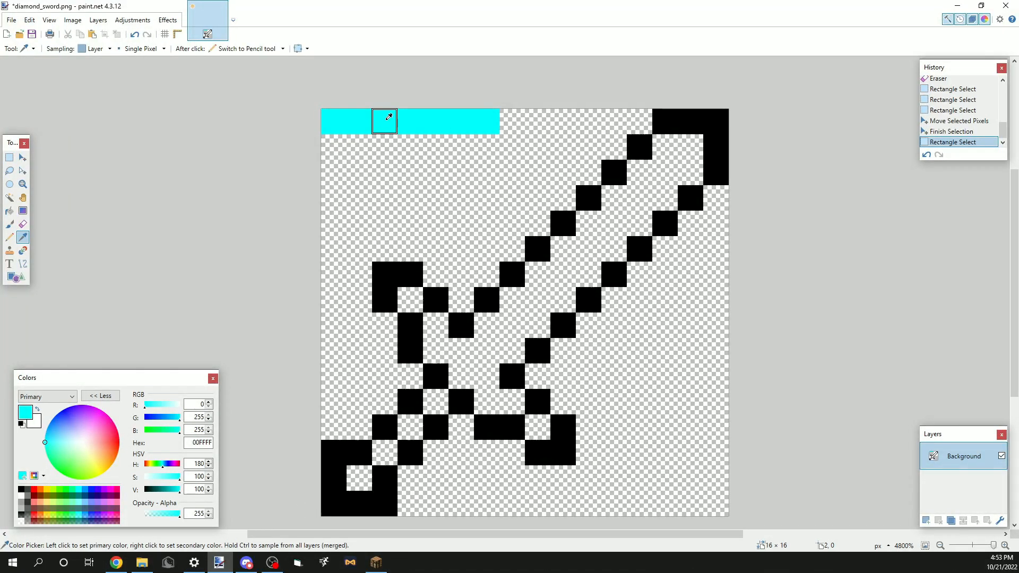
pyautogui.click(355, 130)
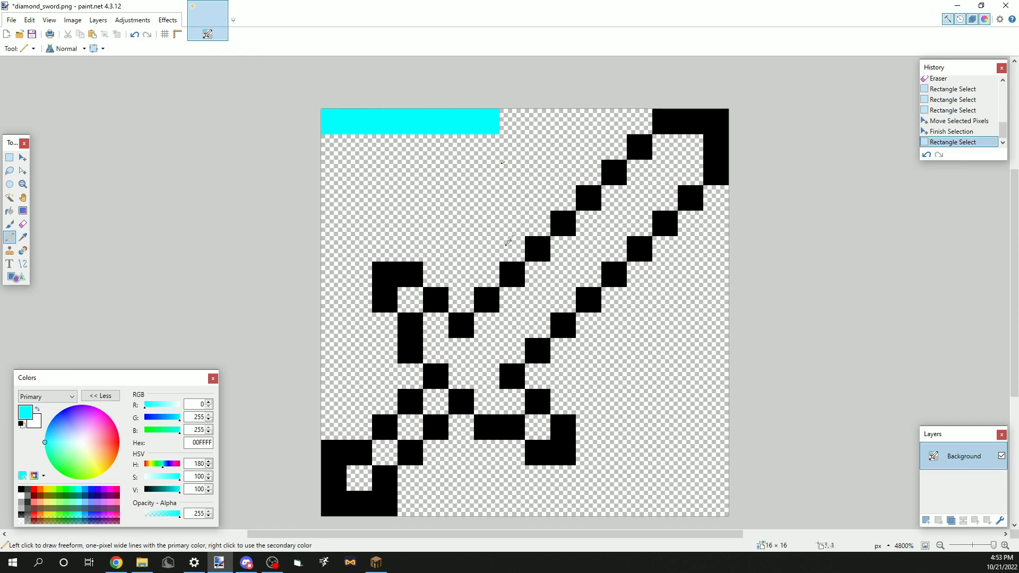
pyautogui.click(161, 478)
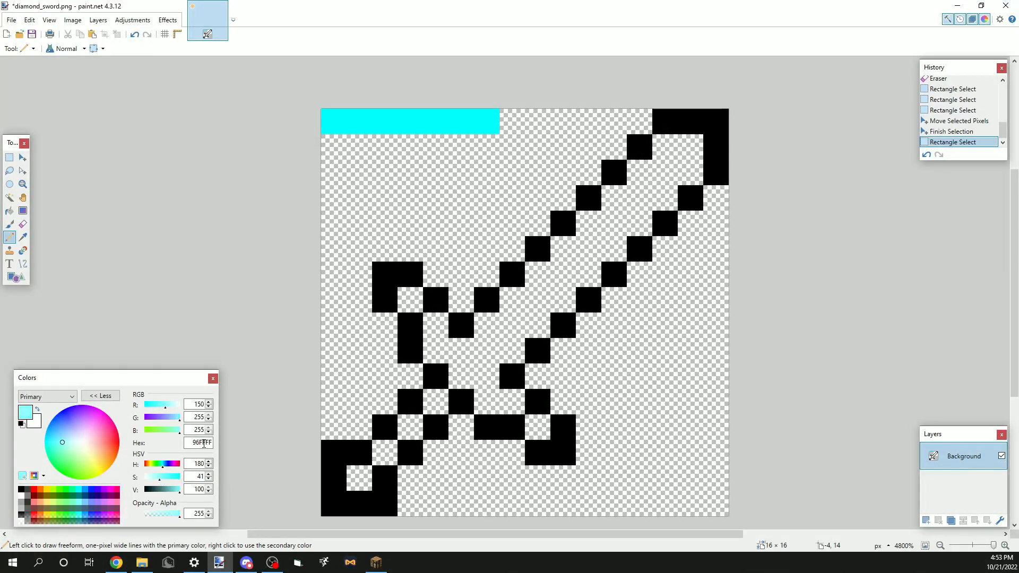
pyautogui.click(492, 119)
pyautogui.click(153, 477)
pyautogui.click(484, 121)
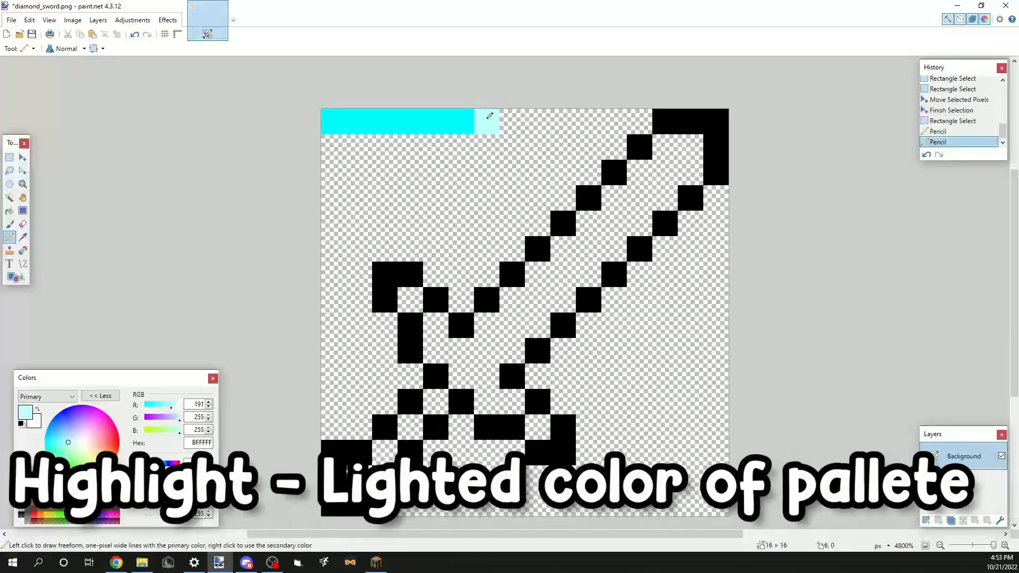
# Step: Sample the base cyan, lower its green to 232 (00E8FF), and paint the strip's fifth pixel with it
pyautogui.press('k')
pyautogui.click(415, 113)
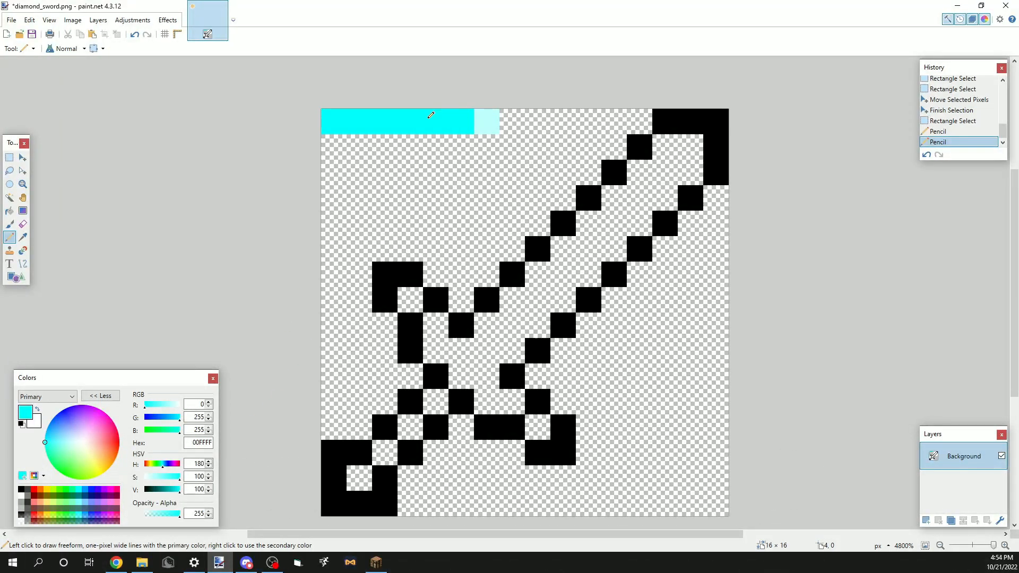
pyautogui.moveTo(178, 423); pyautogui.dragTo(176, 423)
pyautogui.click(440, 118)
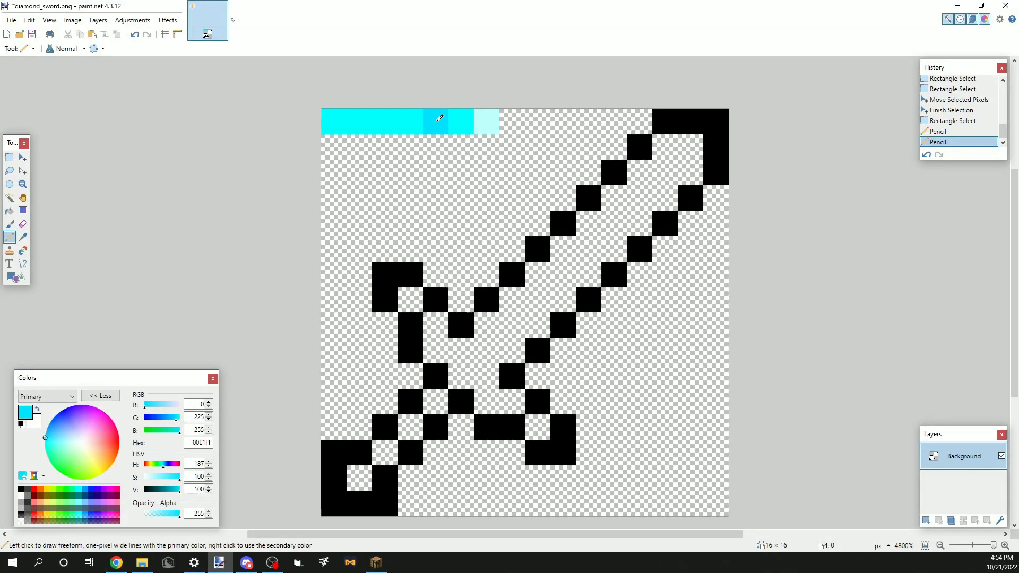
pyautogui.moveTo(176, 423); pyautogui.dragTo(178, 424)
pyautogui.click(431, 124)
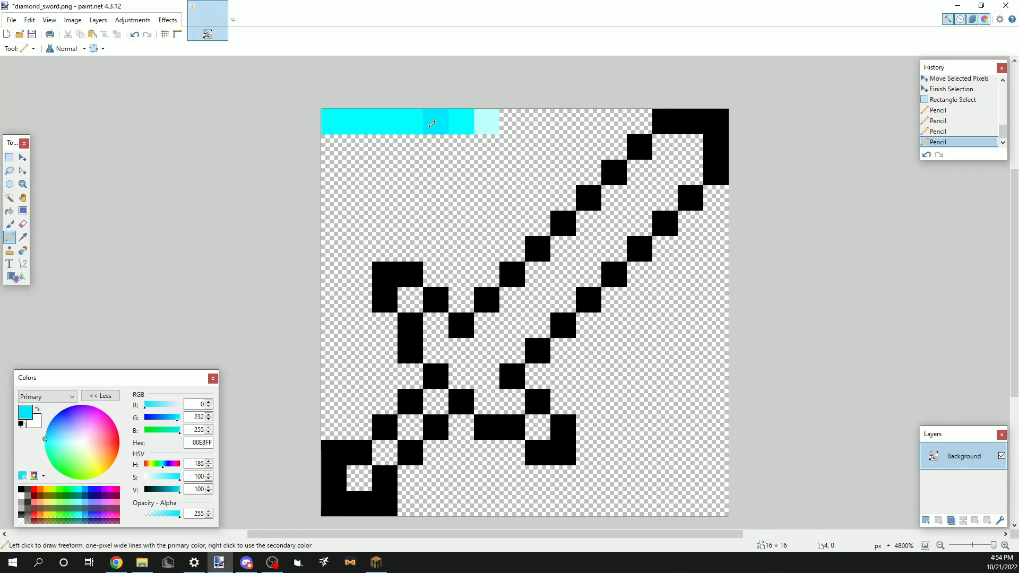
# Step: Sample the fifth pixel's color, shift it to a darker, bluer cyan of about 00C6F2, and paint the strip's fourth pixel
pyautogui.press('k')
pyautogui.click(436, 120)
pyautogui.click(177, 492)
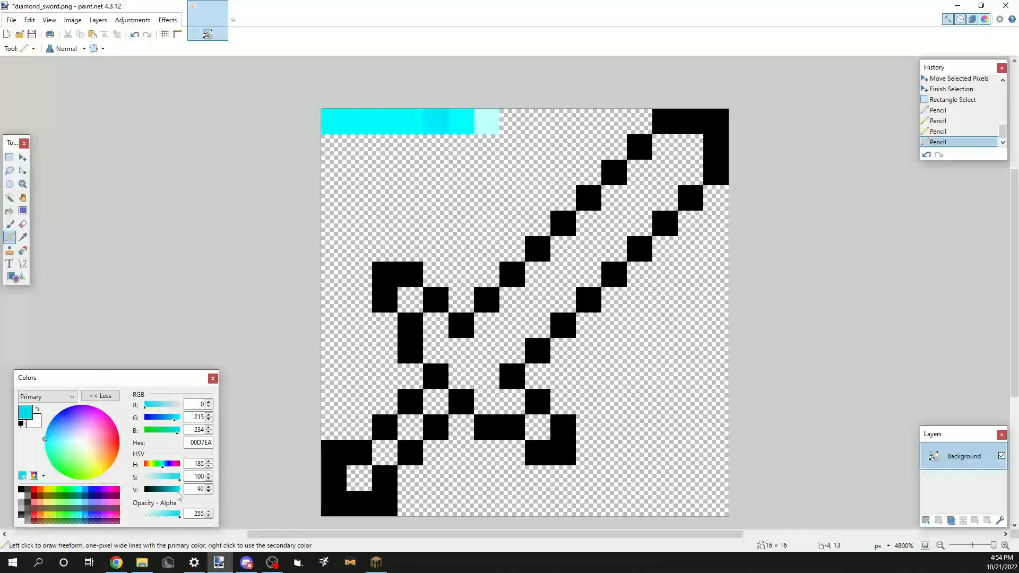
pyautogui.click(172, 419)
pyautogui.click(417, 113)
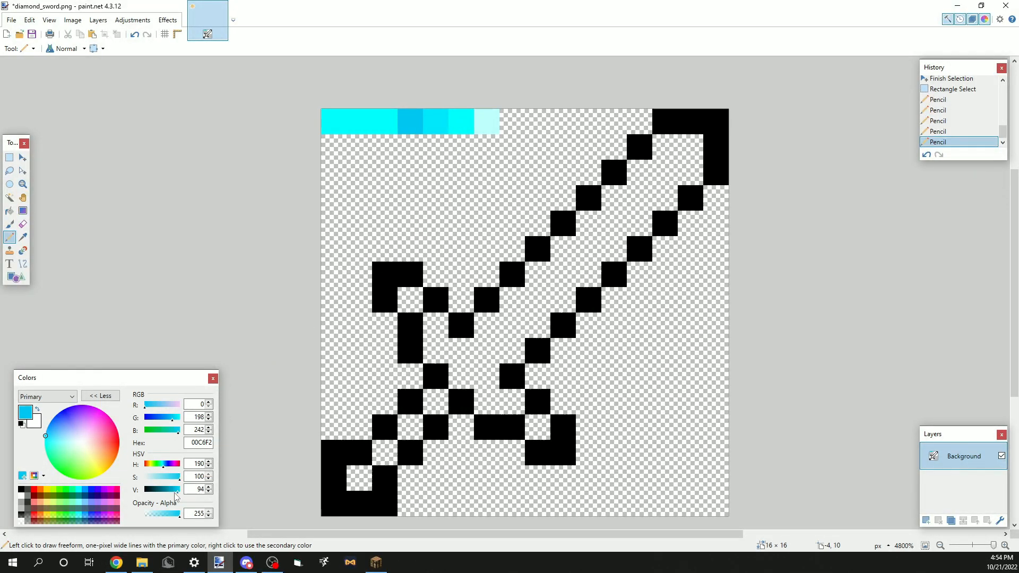
# Step: Darken the color to 0093D8 and paint the strip's third pixel, and darken it to 0071C4 and paint the second pixel
pyautogui.moveTo(175, 495); pyautogui.dragTo(174, 491)
pyautogui.click(166, 422)
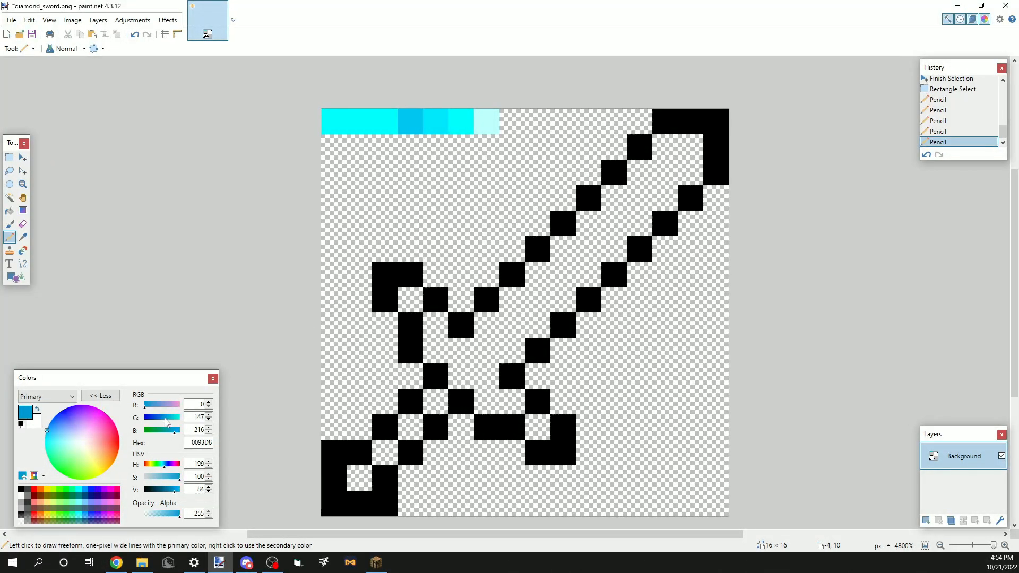
pyautogui.click(385, 120)
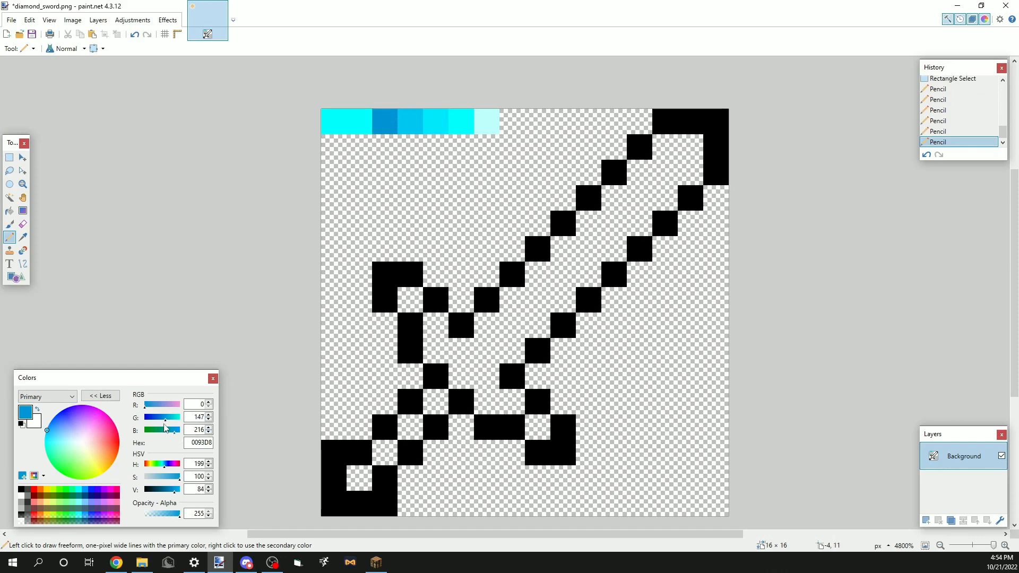
pyautogui.moveTo(174, 491); pyautogui.dragTo(172, 492)
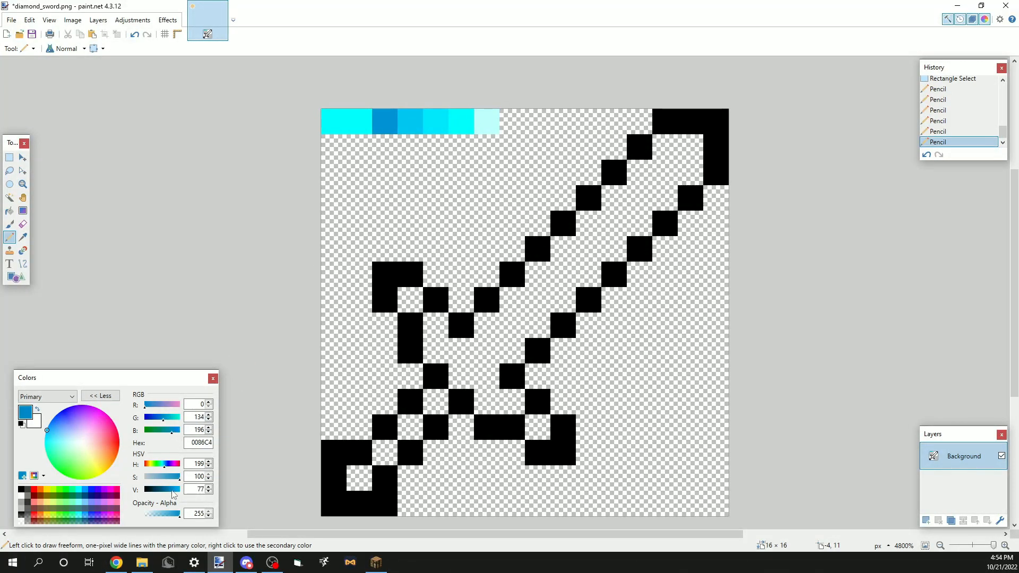
pyautogui.click(160, 419)
pyautogui.click(361, 120)
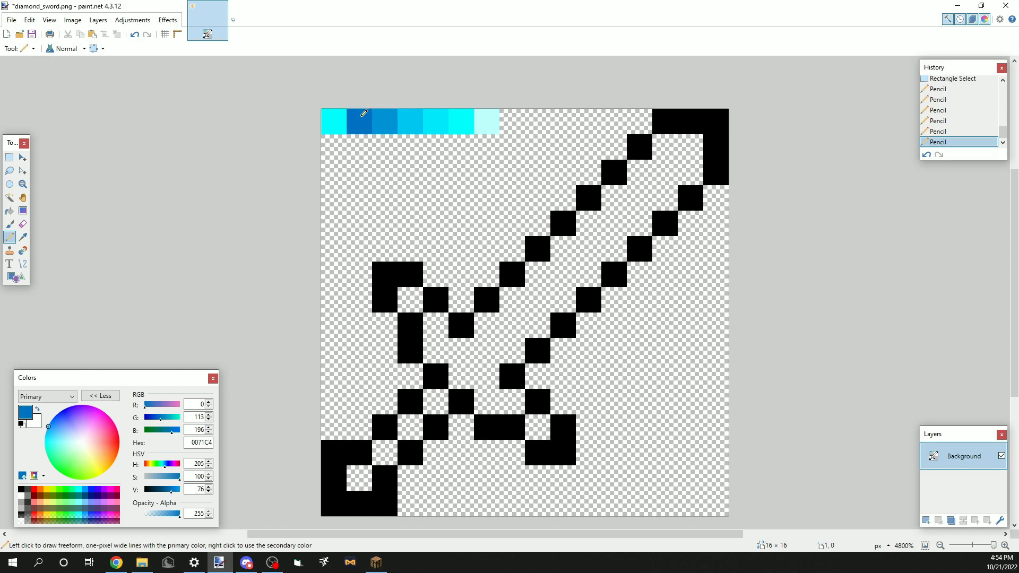
# Step: Shift the color to the deep blue 004AA0 and paint the strip's first pixel as the darkest shade
pyautogui.click(167, 489)
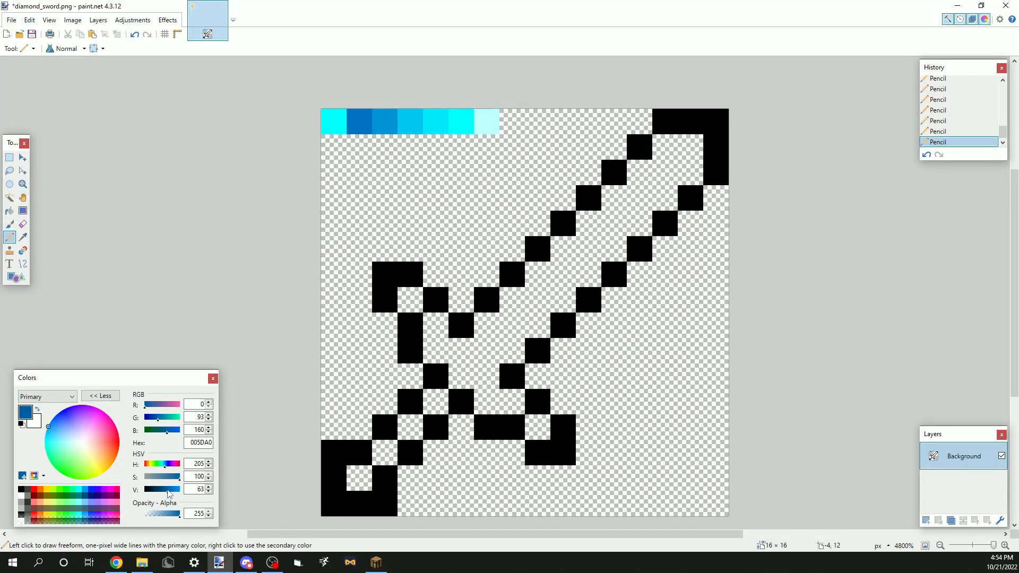
pyautogui.click(157, 419)
pyautogui.click(342, 122)
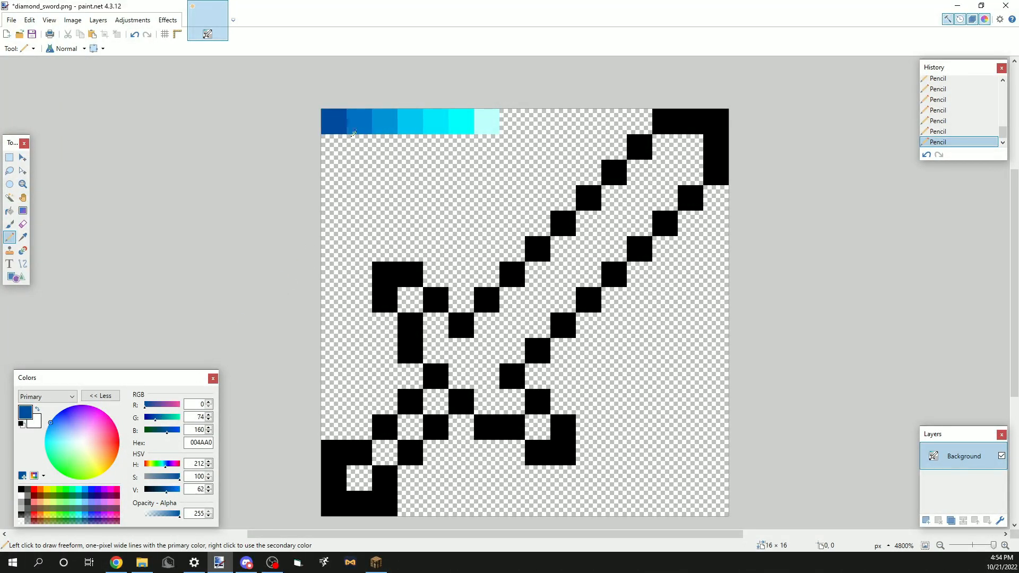
pyautogui.scroll(-1, 385, 148)
pyautogui.scroll(2, 479, 145)
pyautogui.scroll(-1, 451, 207)
pyautogui.scroll(1, 450, 202)
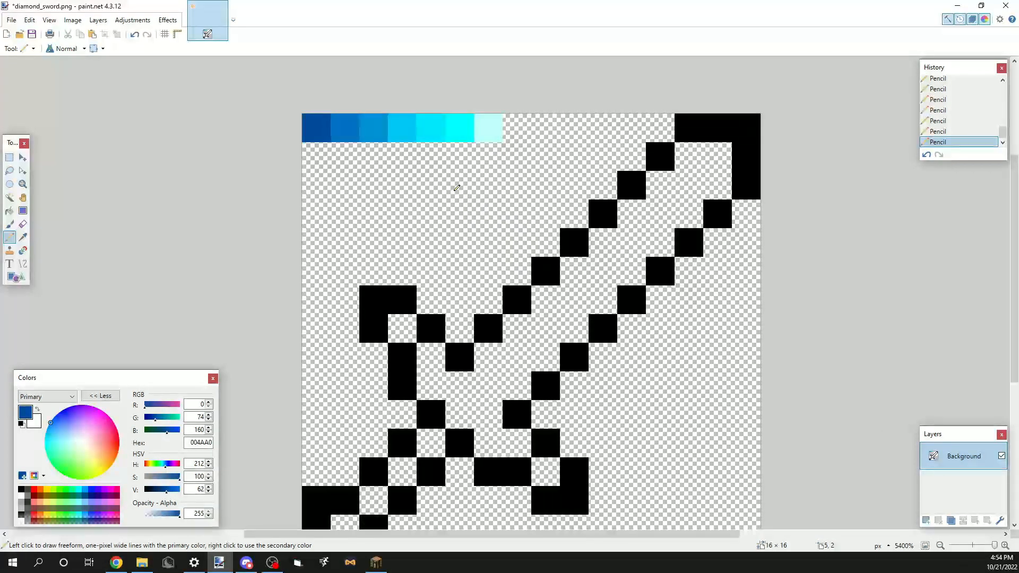
pyautogui.scroll(-1, 458, 190)
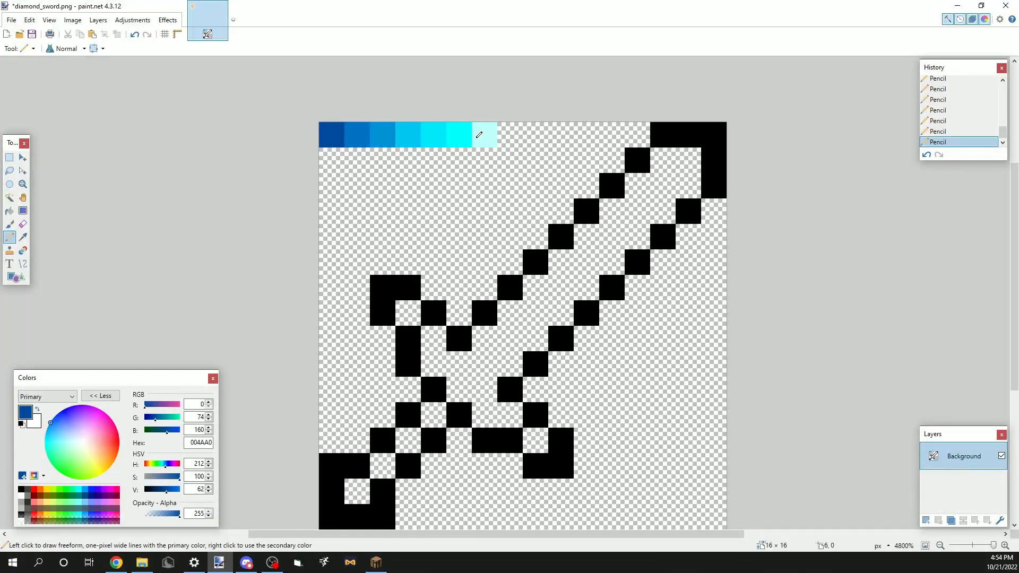
pyautogui.press('k')
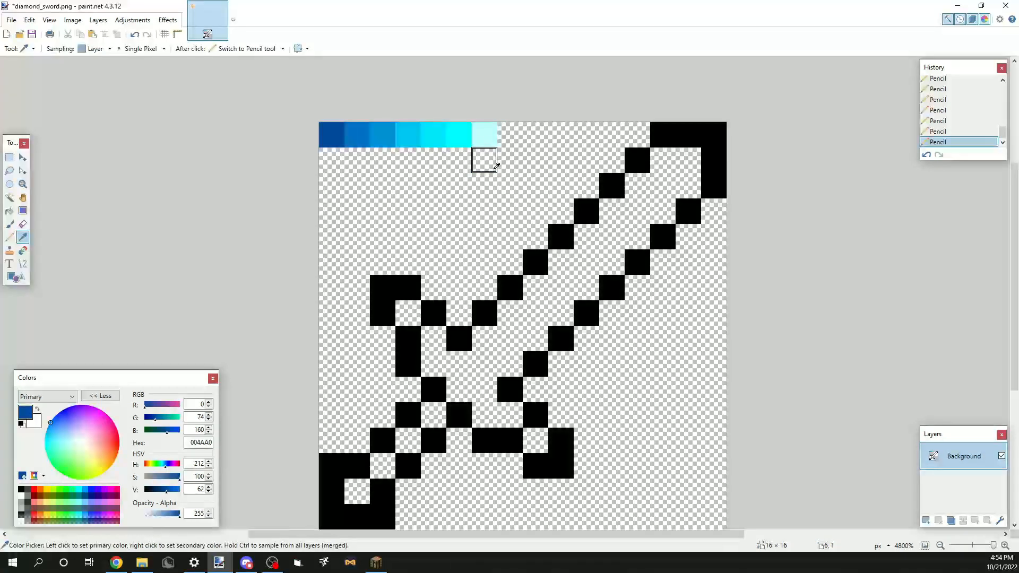
pyautogui.click(330, 129)
pyautogui.scroll(-1, 662, 183)
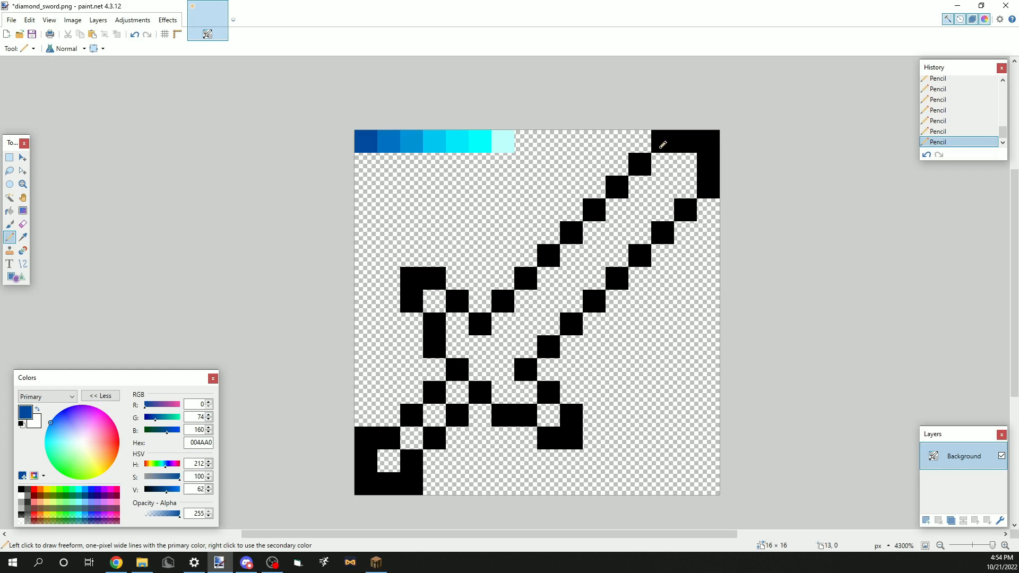
# Step: Erase the black outline of the sword's tip and the two adjoining outline pixels on each edge of the blade
pyautogui.press('e')
pyautogui.moveTo(658, 141)
pyautogui.mouseDown()
pyautogui.moveTo(716, 152)
pyautogui.moveTo(708, 191)
pyautogui.mouseUp()
pyautogui.click(685, 210)
pyautogui.click(641, 163)
pyautogui.click(616, 187)
pyautogui.click(662, 232)
# Step: Sample the outline's black and draw a new corner-shaped tip three pixels back, closing the shortened blade
pyautogui.press('k')
pyautogui.click(646, 252)
pyautogui.moveTo(643, 253)
pyautogui.mouseDown()
pyautogui.moveTo(647, 226)
pyautogui.moveTo(618, 209)
pyautogui.mouseUp()
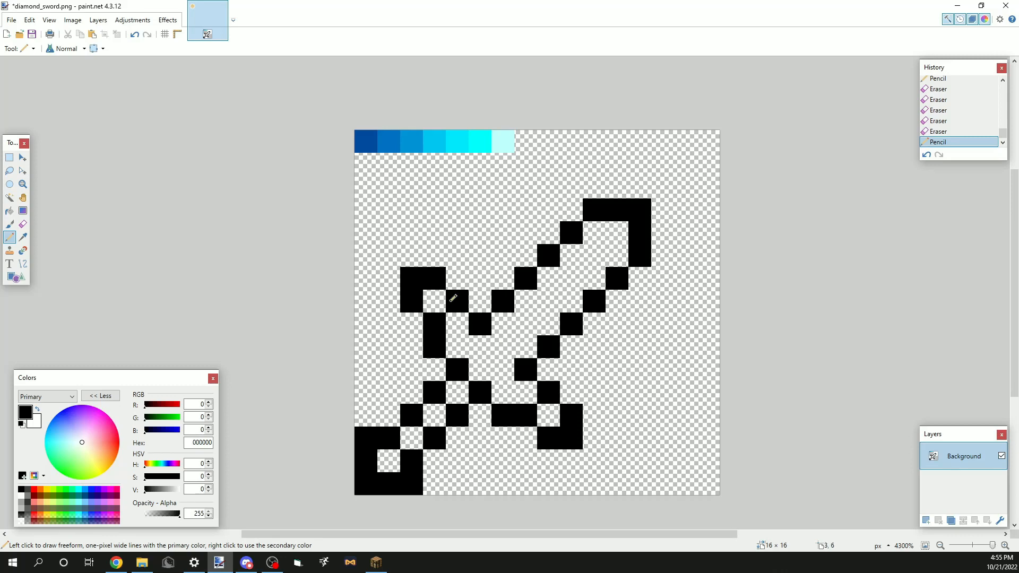
# Step: Sample the palette's pale highlight BFFFFF and fill the blade and both end pixels of the guard with it
pyautogui.press('k')
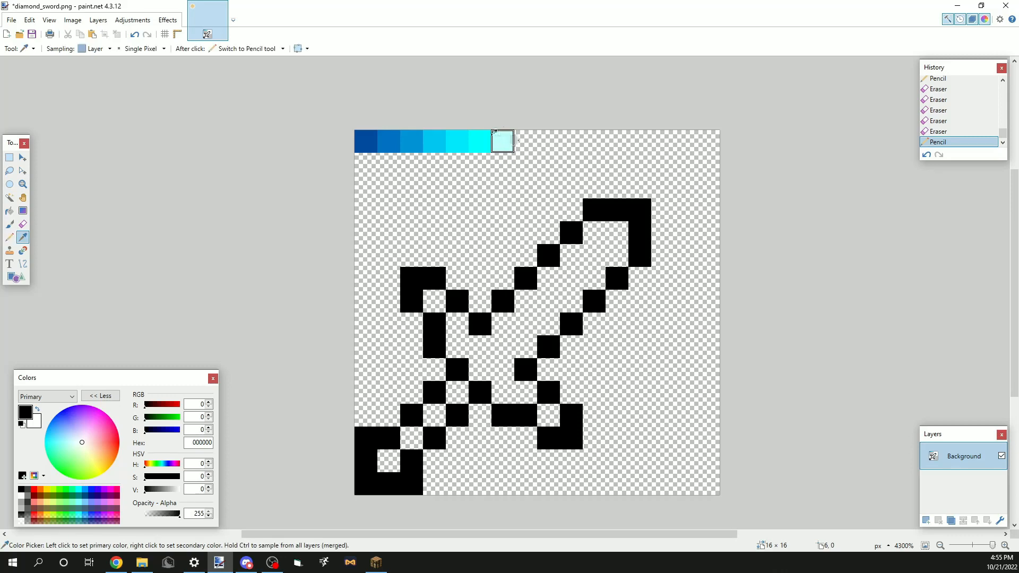
pyautogui.click(500, 138)
pyautogui.press('f')
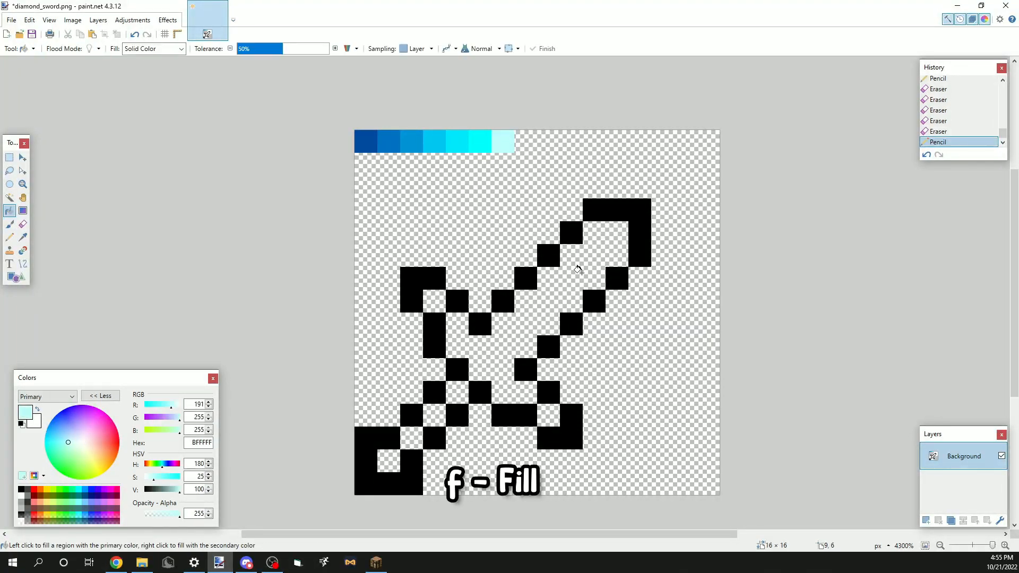
pyautogui.click(547, 302)
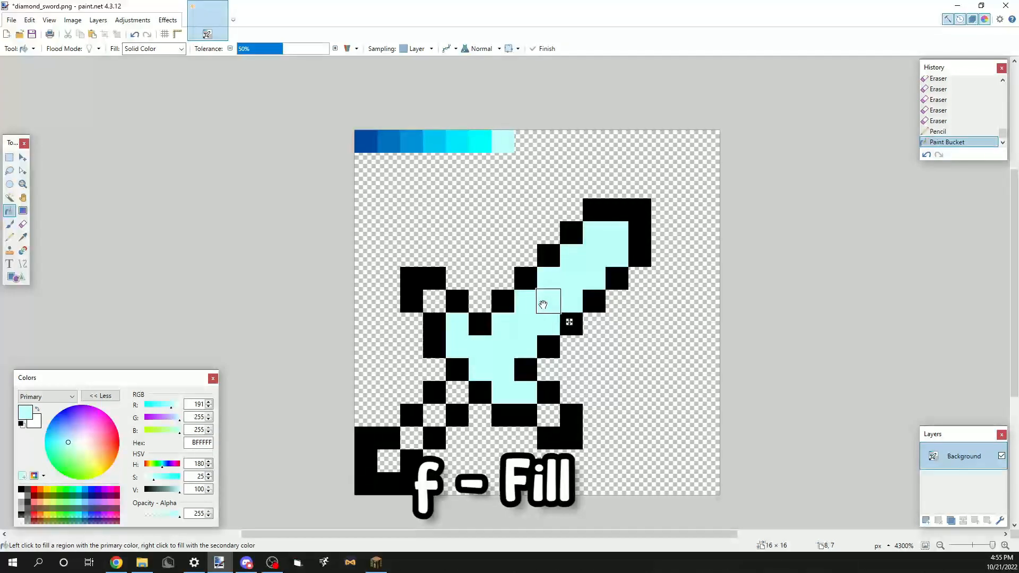
pyautogui.click(434, 301)
pyautogui.click(548, 414)
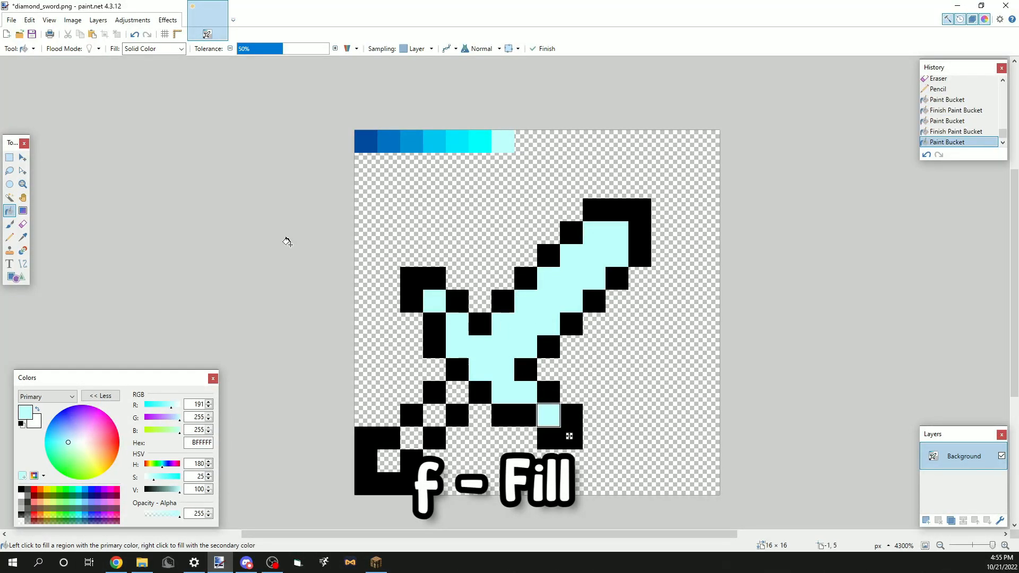
pyautogui.press('s')
pyautogui.click(565, 256)
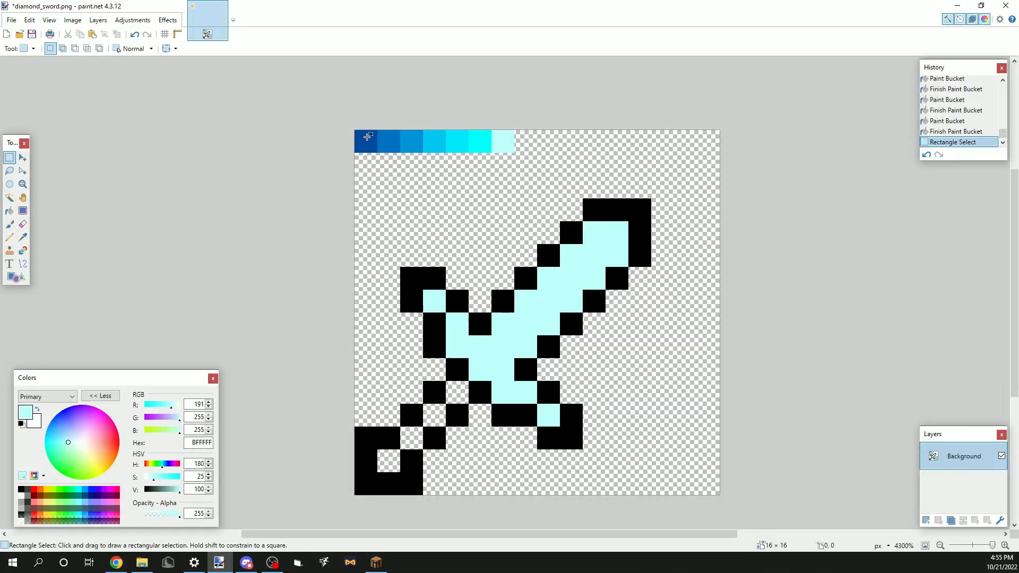
pyautogui.moveTo(340, 127)
pyautogui.mouseDown()
pyautogui.moveTo(445, 197)
pyautogui.moveTo(602, 231)
pyautogui.moveTo(586, 239)
pyautogui.moveTo(597, 286)
pyautogui.moveTo(575, 304)
pyautogui.moveTo(574, 346)
pyautogui.moveTo(575, 304)
pyautogui.moveTo(732, 493)
pyautogui.moveTo(737, 421)
pyautogui.mouseUp()
pyautogui.click(736, 421)
# Step: Sample the palette's darkest blue (004AA0) and recolor the outline along the blade's upper edge and around the tip
pyautogui.press('k')
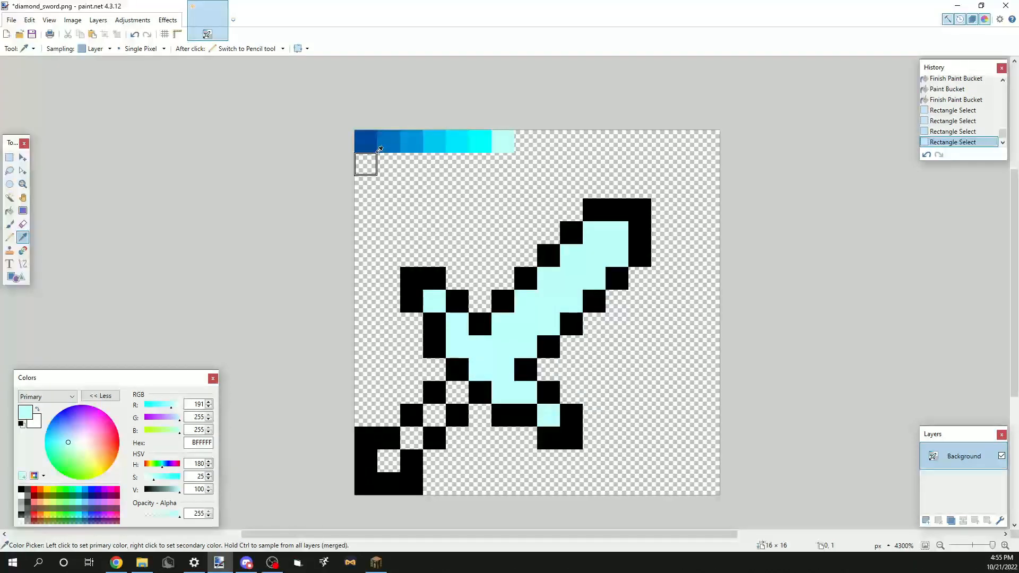
pyautogui.click(369, 141)
pyautogui.click(531, 265)
pyautogui.hotkey('ctrl', 'z')
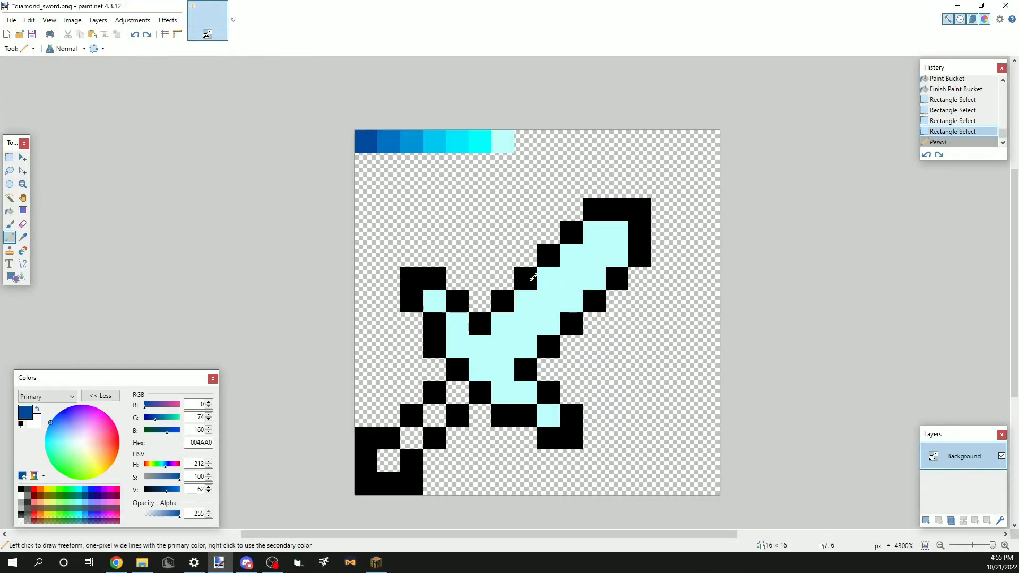
pyautogui.click(525, 278)
pyautogui.click(548, 255)
pyautogui.moveTo(570, 232)
pyautogui.mouseDown()
pyautogui.moveTo(586, 208)
pyautogui.moveTo(629, 208)
pyautogui.moveTo(646, 217)
pyautogui.moveTo(639, 258)
pyautogui.mouseUp()
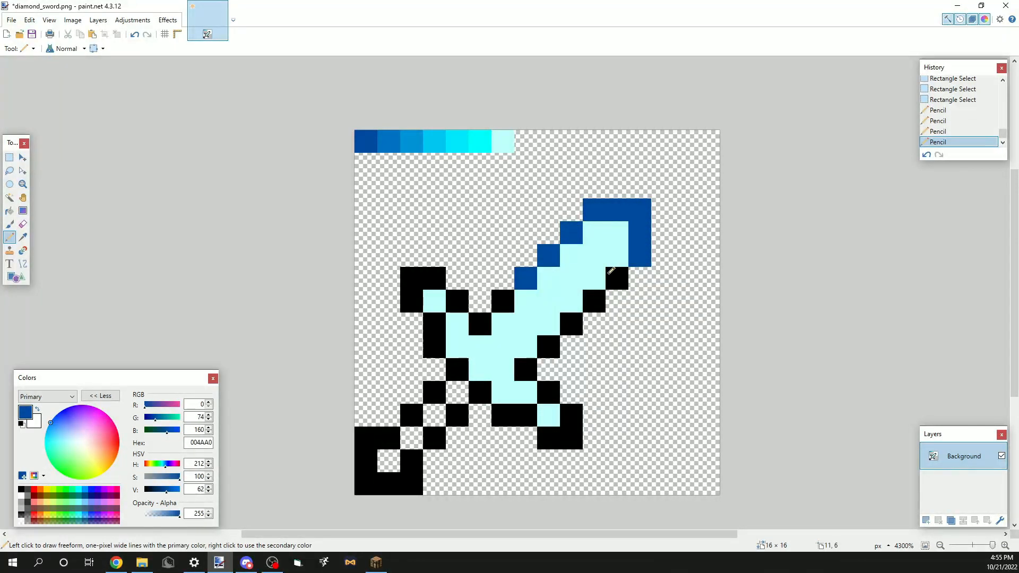
# Step: Recolor the outline pixels along the blade's lower edge down to the guard with the same dark blue 004AA0
pyautogui.click(617, 278)
pyautogui.click(594, 301)
pyautogui.click(571, 324)
pyautogui.click(548, 347)
pyautogui.click(527, 369)
# Step: Recolor the guard's outline dark blue 004AA0, from its lower end around to its upper end
pyautogui.click(546, 392)
pyautogui.moveTo(568, 413); pyautogui.dragTo(541, 435)
pyautogui.moveTo(526, 418); pyautogui.dragTo(507, 418)
pyautogui.click(479, 393)
pyautogui.click(456, 368)
pyautogui.moveTo(432, 347); pyautogui.dragTo(430, 323)
pyautogui.moveTo(413, 303)
pyautogui.mouseDown()
pyautogui.moveTo(413, 278)
pyautogui.moveTo(434, 278)
pyautogui.mouseUp()
pyautogui.click(458, 301)
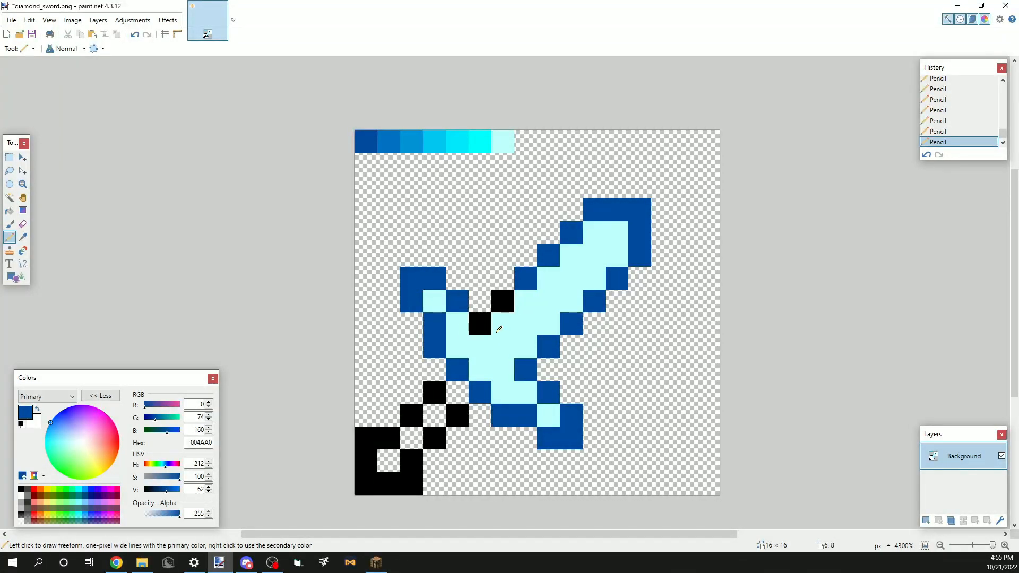
# Step: Recolor the remaining black pixels between blade and guard and the handle and pommel outline with 004AA0
pyautogui.click(502, 301)
pyautogui.click(480, 325)
pyautogui.click(429, 393)
pyautogui.click(411, 414)
pyautogui.click(434, 438)
pyautogui.click(456, 414)
pyautogui.moveTo(411, 460)
pyautogui.mouseDown()
pyautogui.moveTo(369, 488)
pyautogui.moveTo(369, 450)
pyautogui.moveTo(389, 438)
pyautogui.mouseUp()
pyautogui.press('k')
pyautogui.press('s')
pyautogui.moveTo(347, 125); pyautogui.dragTo(537, 336)
pyautogui.click(536, 277)
# Step: Sample the palette's second blue (0071C4) and paint the blade's upper outline, the tip's top edge and the guard's upper end
pyautogui.press('k')
pyautogui.click(392, 136)
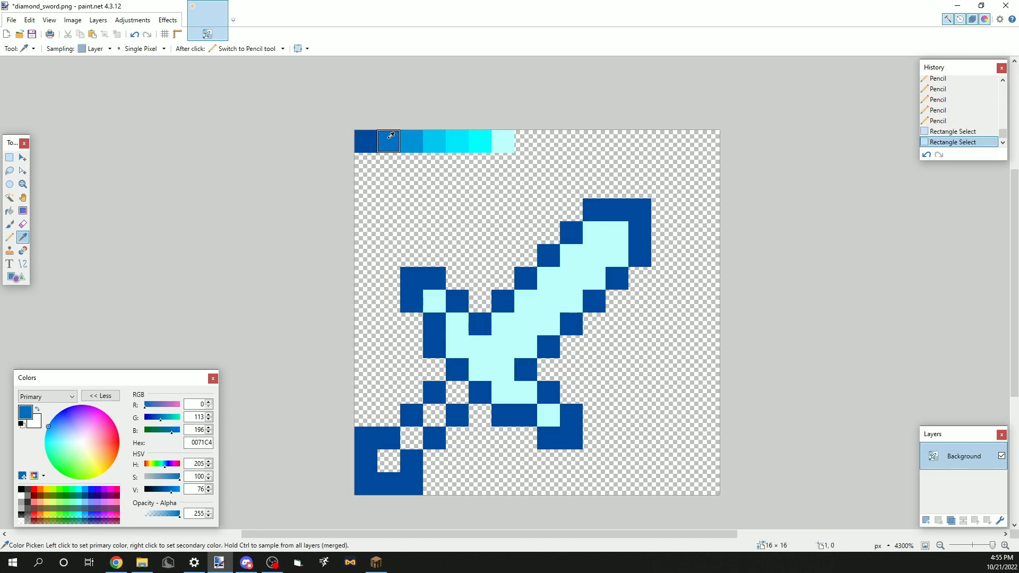
pyautogui.click(525, 278)
pyautogui.click(548, 255)
pyautogui.click(571, 233)
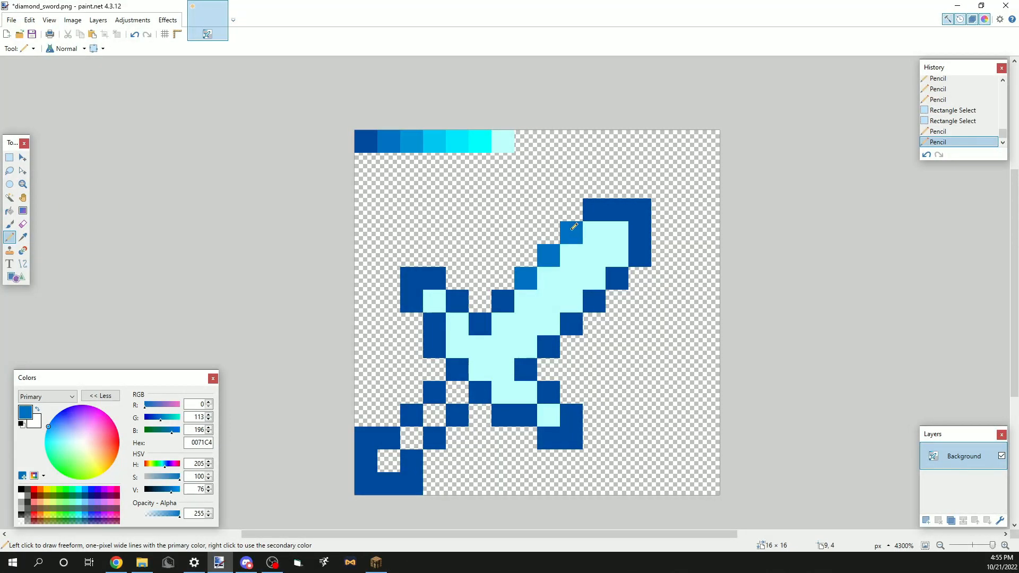
pyautogui.moveTo(594, 210); pyautogui.dragTo(627, 208)
pyautogui.moveTo(419, 278); pyautogui.dragTo(435, 278)
pyautogui.click(456, 304)
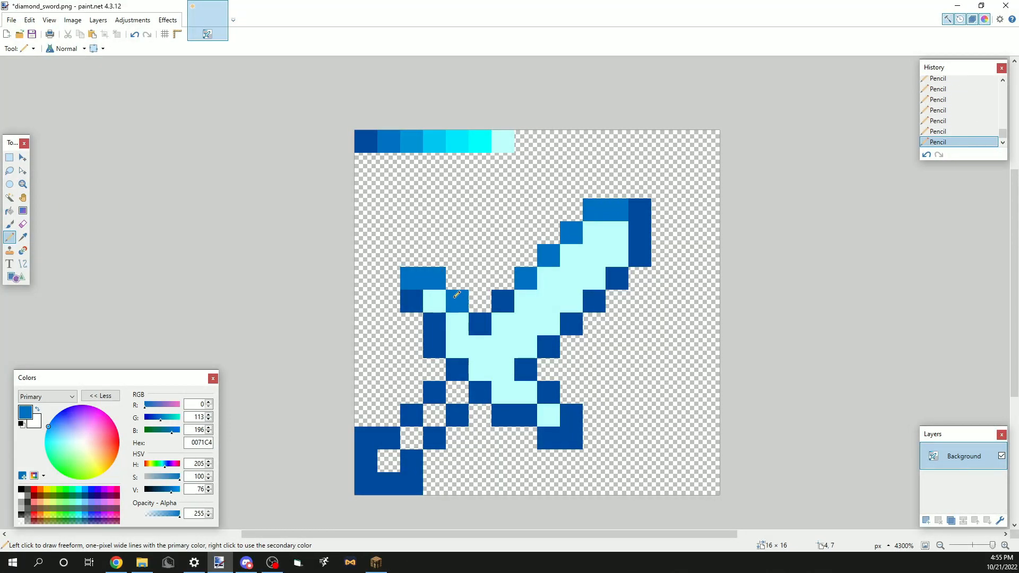
# Step: Sample the palette's bright cyan 00FFFF and paint three inner pixels along the blade's upper side, starting from the guard
pyautogui.scroll(-3, 500, 302)
pyautogui.scroll(3, 503, 298)
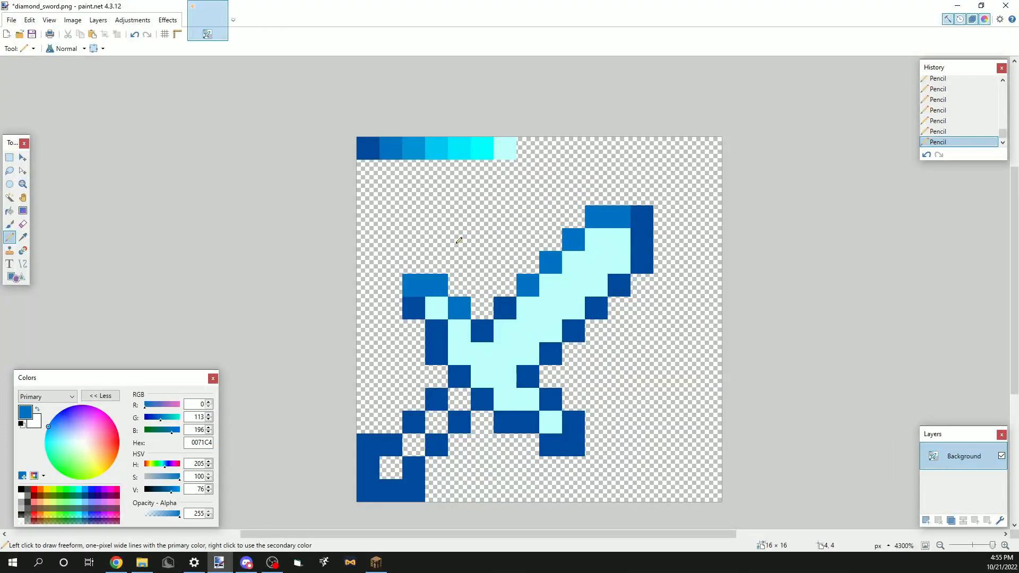
pyautogui.press('k')
pyautogui.click(482, 148)
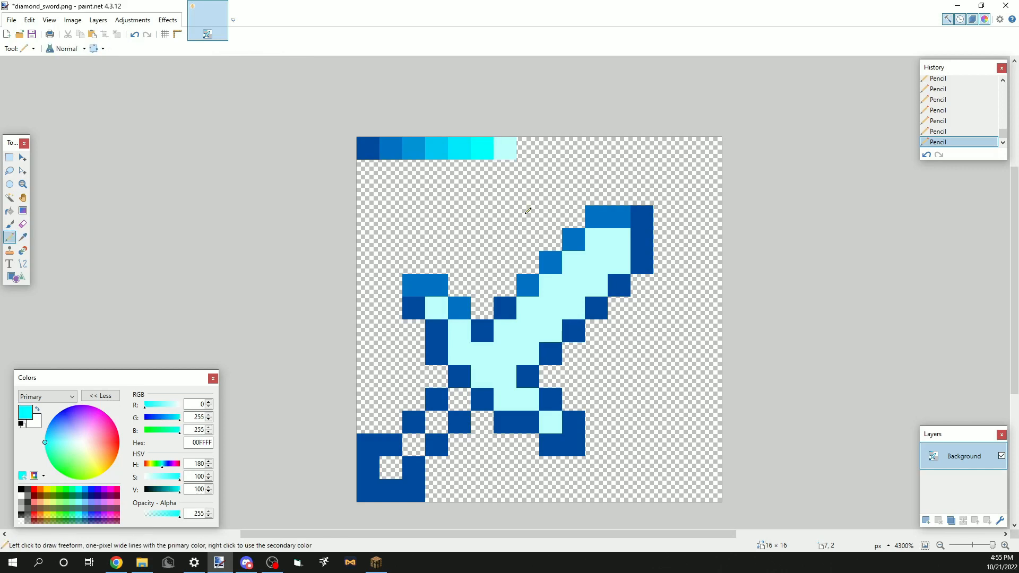
pyautogui.click(527, 308)
pyautogui.click(504, 330)
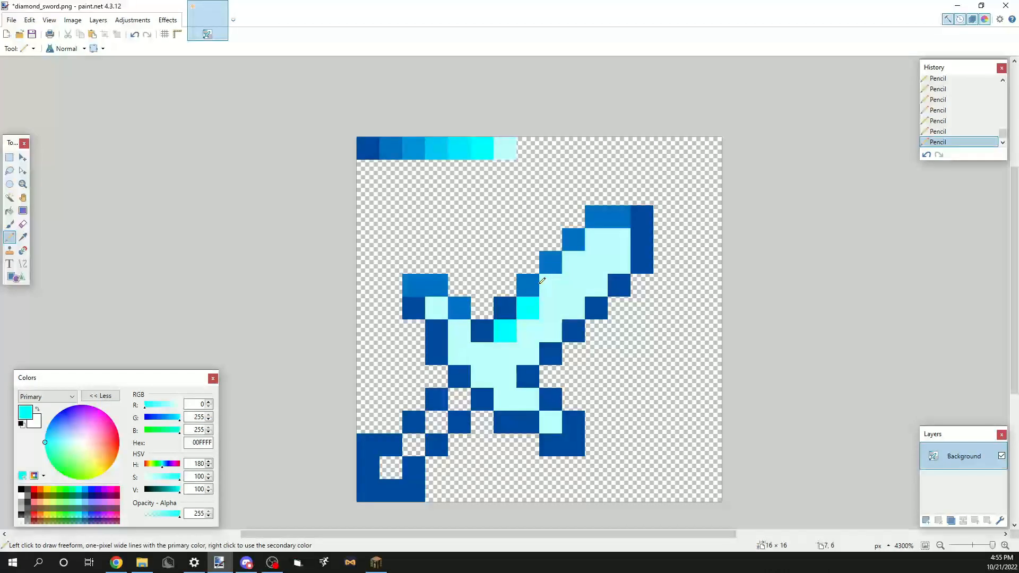
pyautogui.click(550, 285)
# Step: Paint the five inner pixels along the blade's lower side with cyan 00FFFF, from the guard to the tip
pyautogui.click(527, 354)
pyautogui.click(550, 330)
pyautogui.click(573, 308)
pyautogui.click(596, 285)
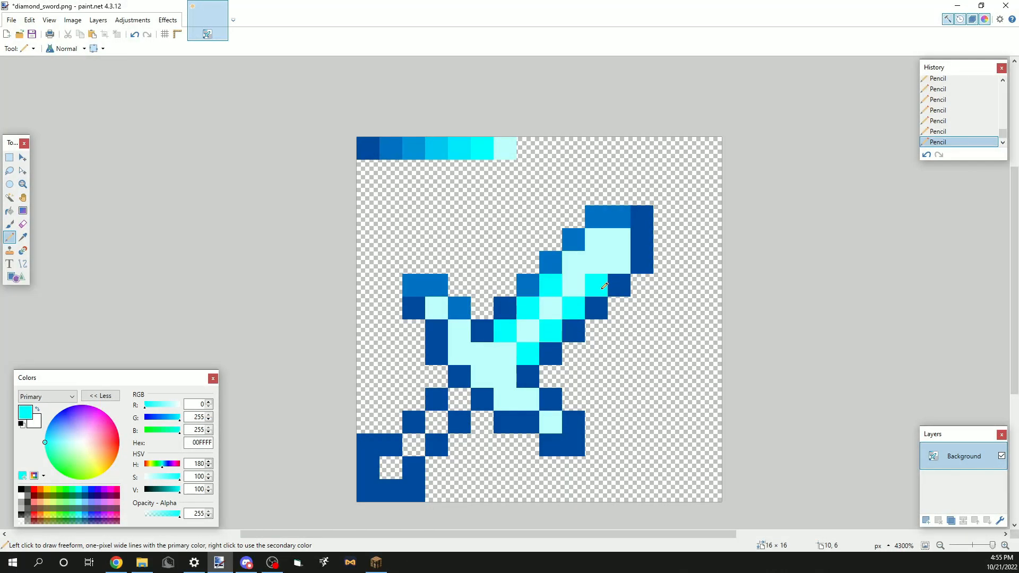
pyautogui.click(614, 264)
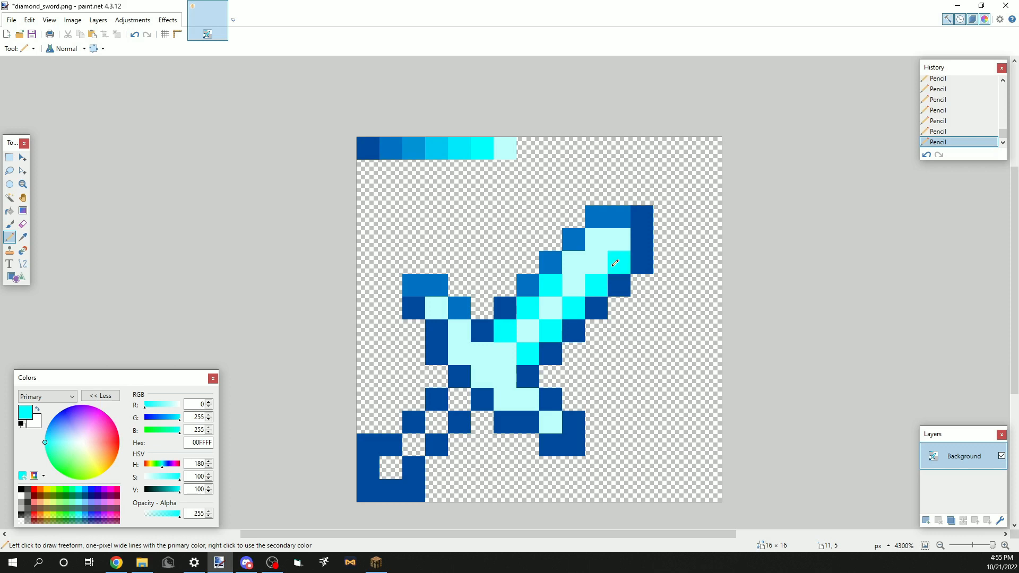
# Step: Sample the palette's fourth shade (00C6F2) and paint the five-pixel diagonal center line of the blade as a dark inline
pyautogui.press('k')
pyautogui.click(446, 148)
pyautogui.click(603, 261)
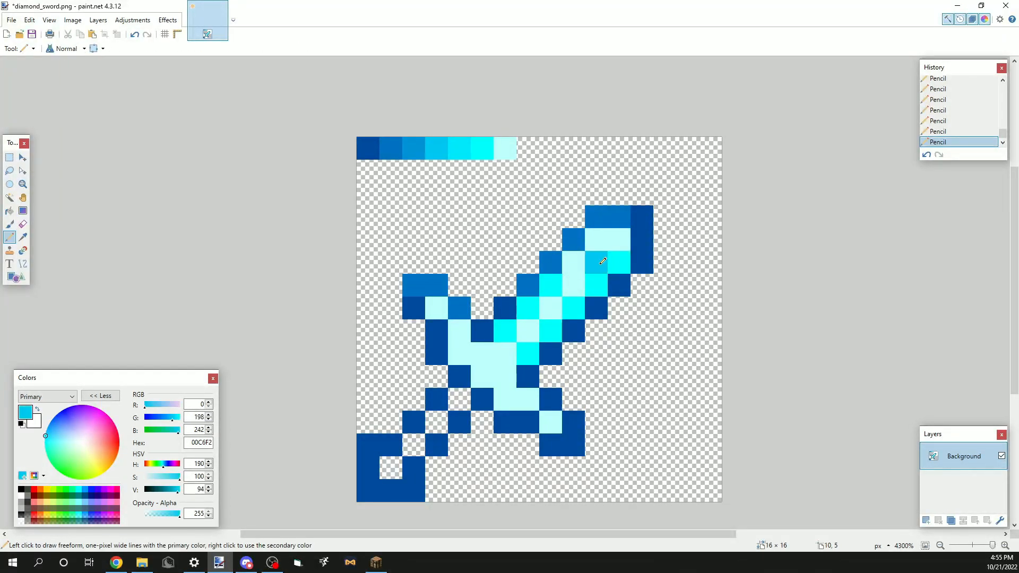
pyautogui.click(573, 285)
pyautogui.click(550, 308)
pyautogui.click(527, 331)
pyautogui.click(504, 353)
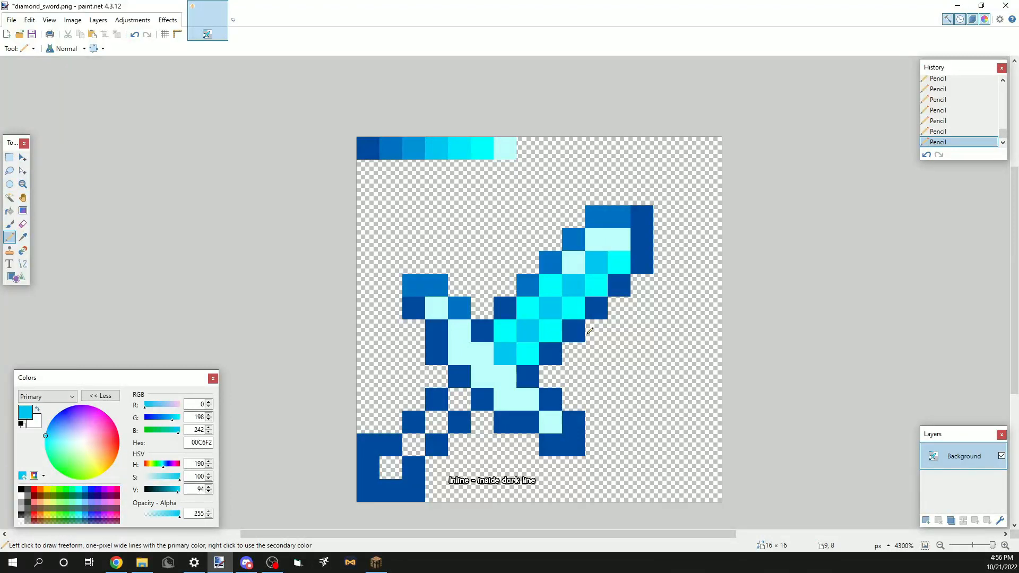
# Step: Sample the pale BFFFFF from the blade and extend the upper-side highlight by one pixel toward the guard
pyautogui.press('k')
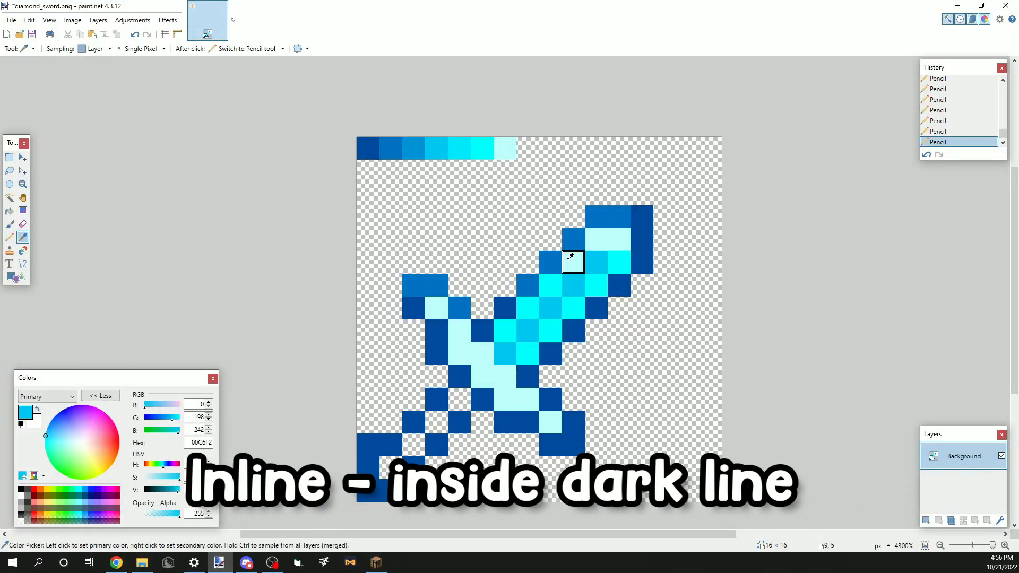
pyautogui.click(571, 256)
pyautogui.click(551, 285)
# Step: Sample the palette's fifth shade (00E8FF) and paint the center line's upper two pixels and the blade's side pixels near the guard
pyautogui.press('k')
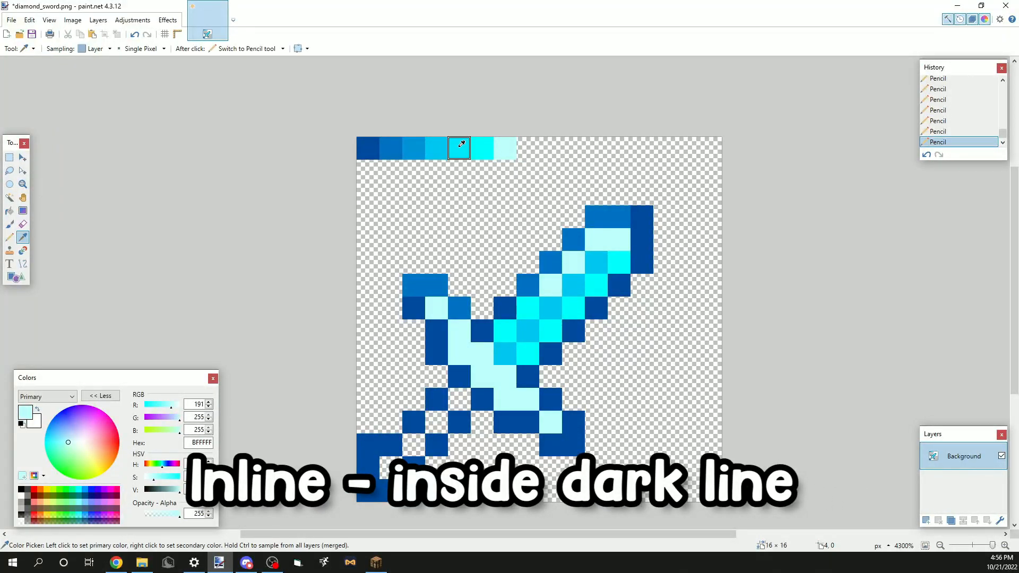
pyautogui.click(459, 148)
pyautogui.click(596, 262)
pyautogui.click(573, 285)
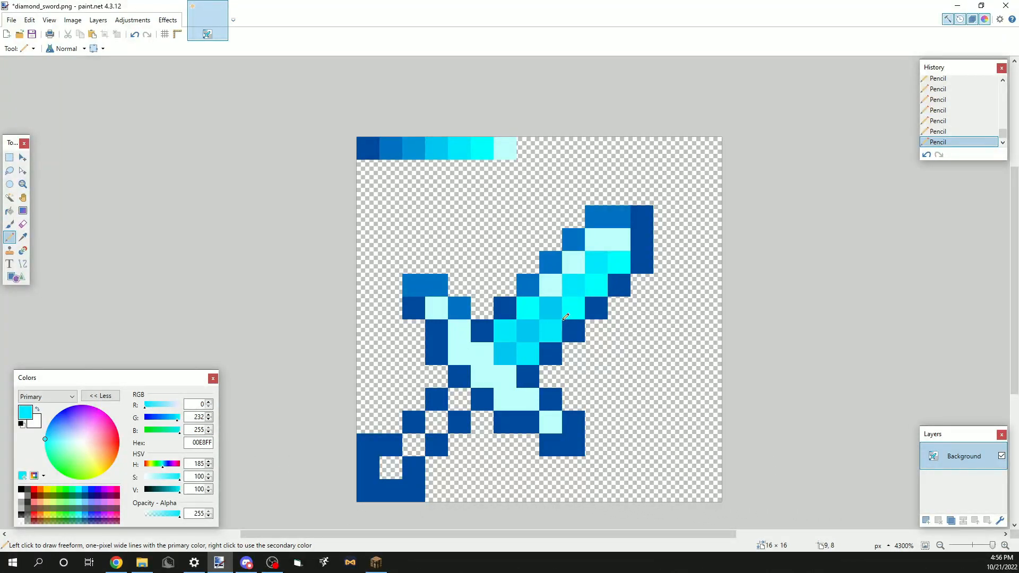
pyautogui.scroll(-2, 565, 317)
pyautogui.scroll(2, 571, 309)
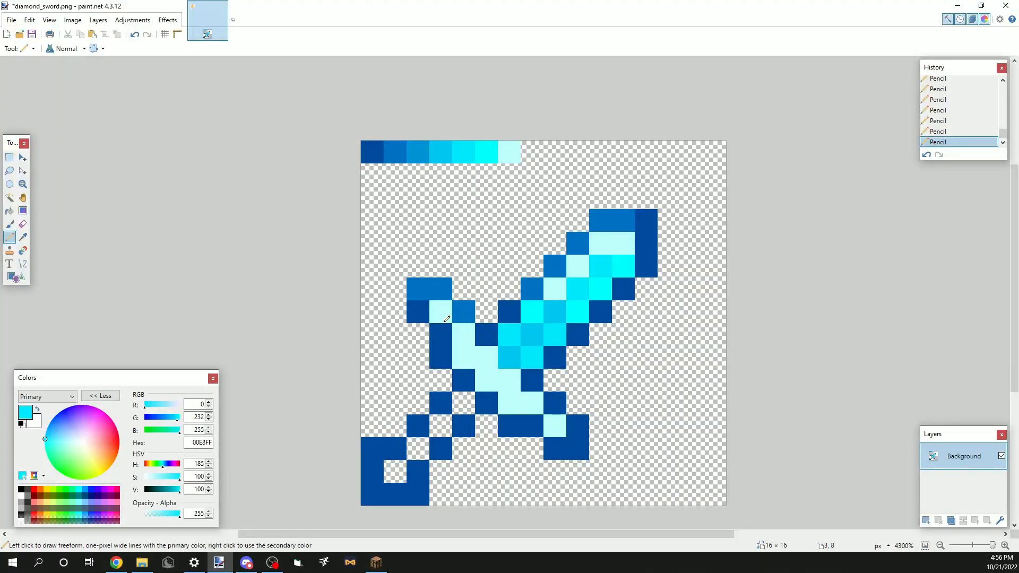
pyautogui.press('s')
pyautogui.moveTo(419, 289)
pyautogui.mouseDown()
pyautogui.moveTo(466, 354)
pyautogui.moveTo(571, 442)
pyautogui.mouseUp()
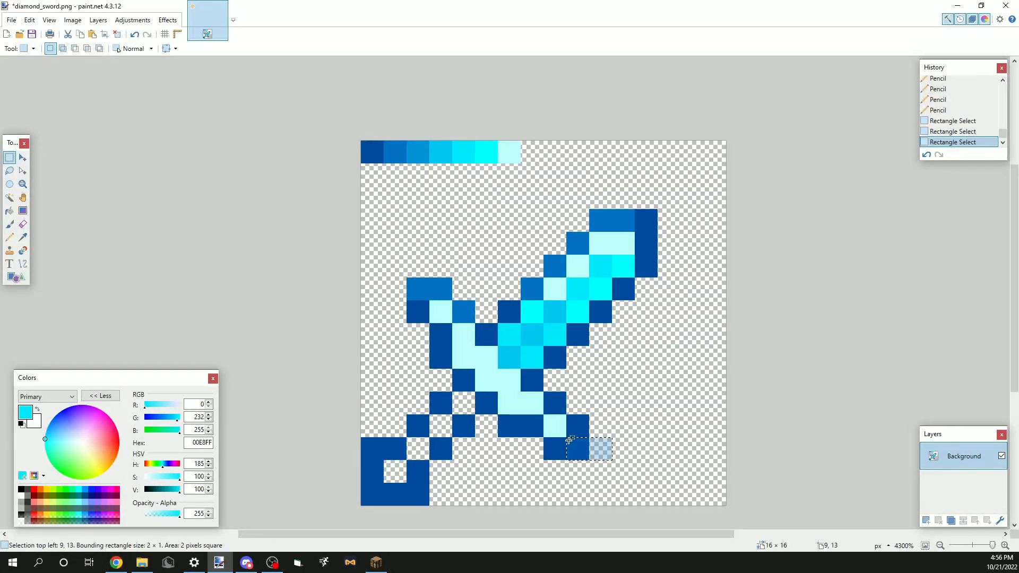
pyautogui.click(571, 441)
# Step: Sample the dark inline shade 00C6F2 from the blade and repaint the guard's pale interior pixels from end to end
pyautogui.press('k')
pyautogui.click(534, 335)
pyautogui.press('p')
pyautogui.click(450, 311)
pyautogui.moveTo(459, 333); pyautogui.dragTo(485, 360)
pyautogui.moveTo(485, 375); pyautogui.dragTo(534, 404)
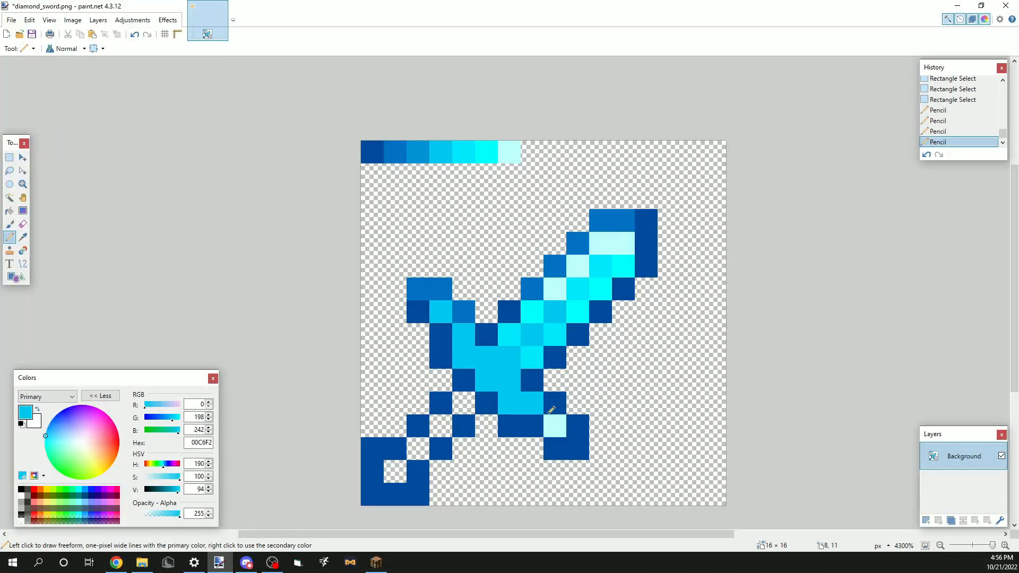
pyautogui.click(554, 419)
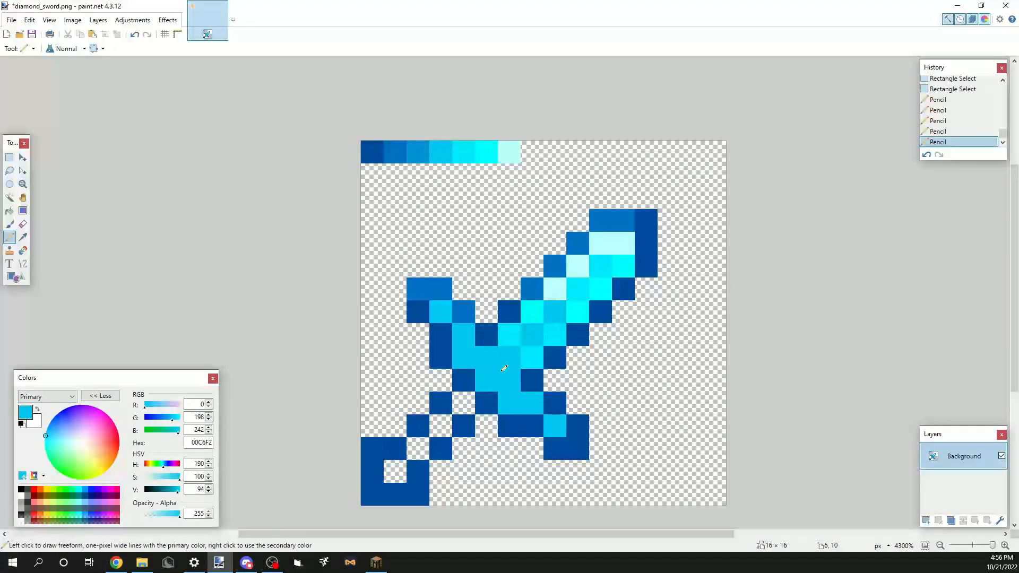
# Step: Sample the palette's third shade (0093D8) and paint the guard's interior from its middle to its lower end
pyautogui.press('k')
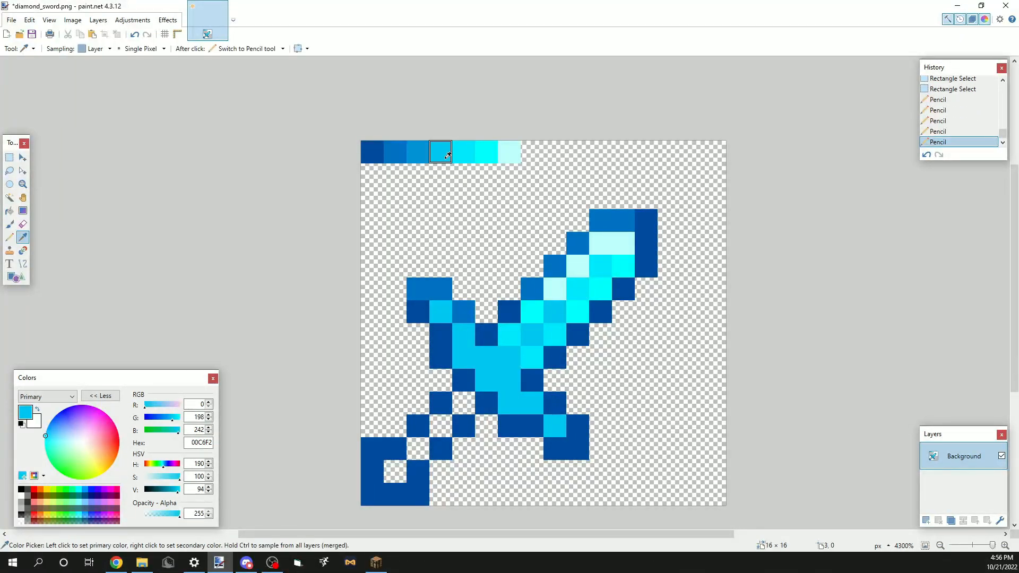
pyautogui.click(417, 151)
pyautogui.press('k')
pyautogui.click(506, 354)
pyautogui.press('k')
pyautogui.click(418, 153)
pyautogui.click(473, 357)
pyautogui.moveTo(486, 380)
pyautogui.mouseDown()
pyautogui.moveTo(490, 358)
pyautogui.moveTo(521, 401)
pyautogui.mouseUp()
pyautogui.click(521, 401)
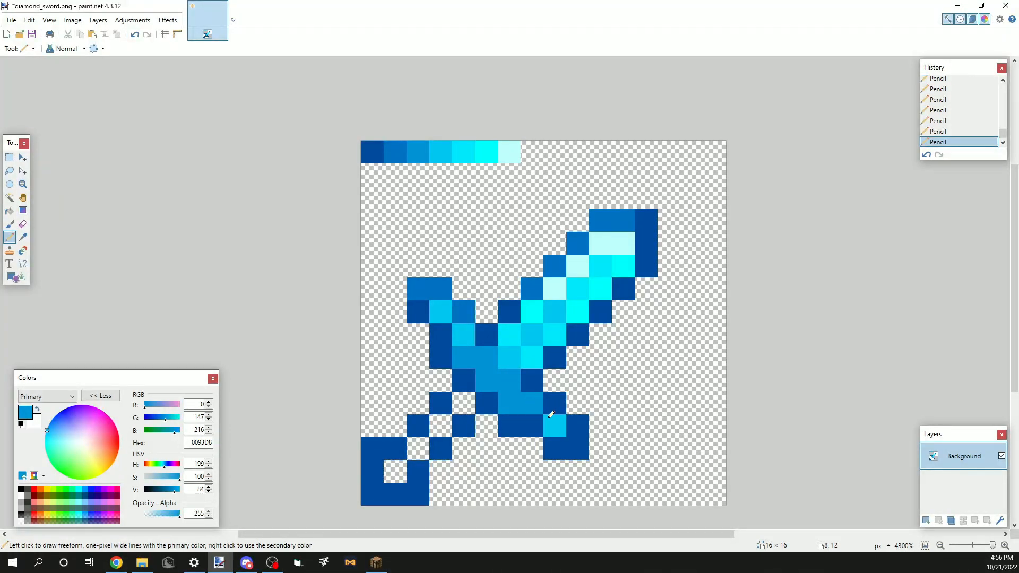
pyautogui.click(552, 419)
pyautogui.scroll(-4, 552, 394)
pyautogui.scroll(4, 552, 393)
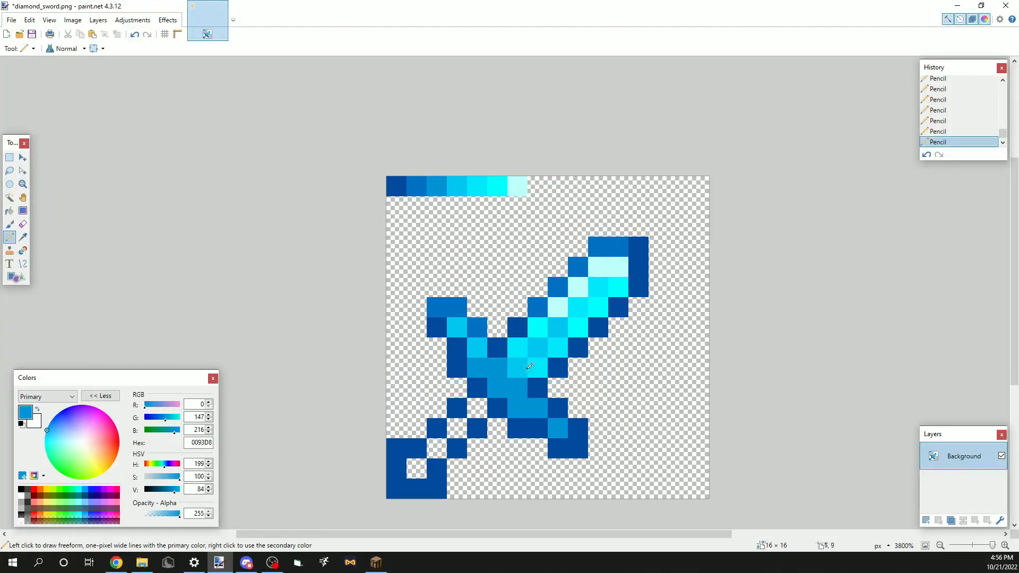
pyautogui.press('k')
pyautogui.click(483, 351)
pyautogui.click(504, 367)
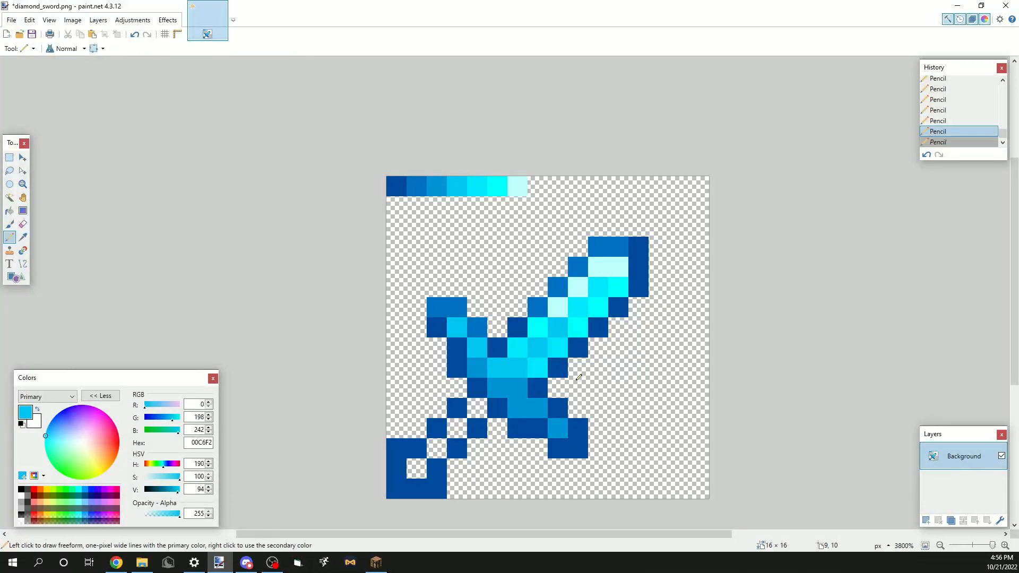
pyautogui.hotkey('ctrl', 'z')
# Step: Sample the dark outline blue 004AA0 and paint the guard pixels along the blade's base to separate the blade from the guard
pyautogui.scroll(-2, 578, 376)
pyautogui.scroll(1, 562, 371)
pyautogui.press('k')
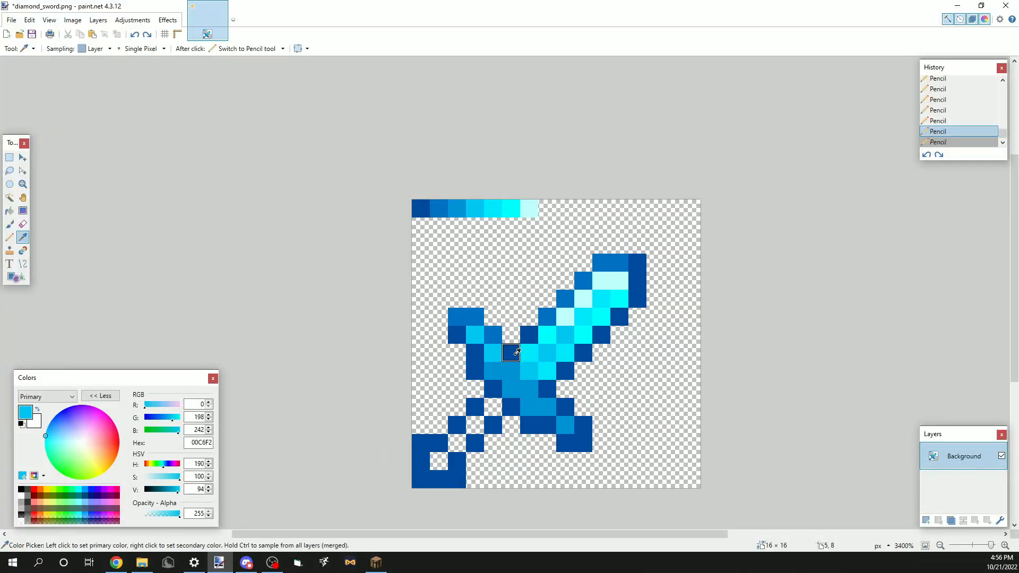
pyautogui.click(514, 353)
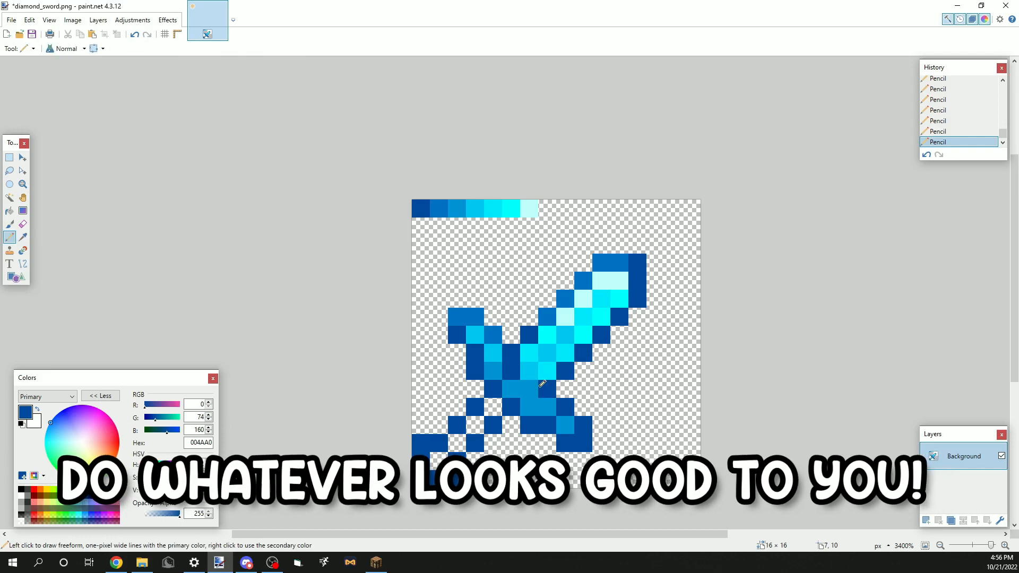
pyautogui.click(529, 389)
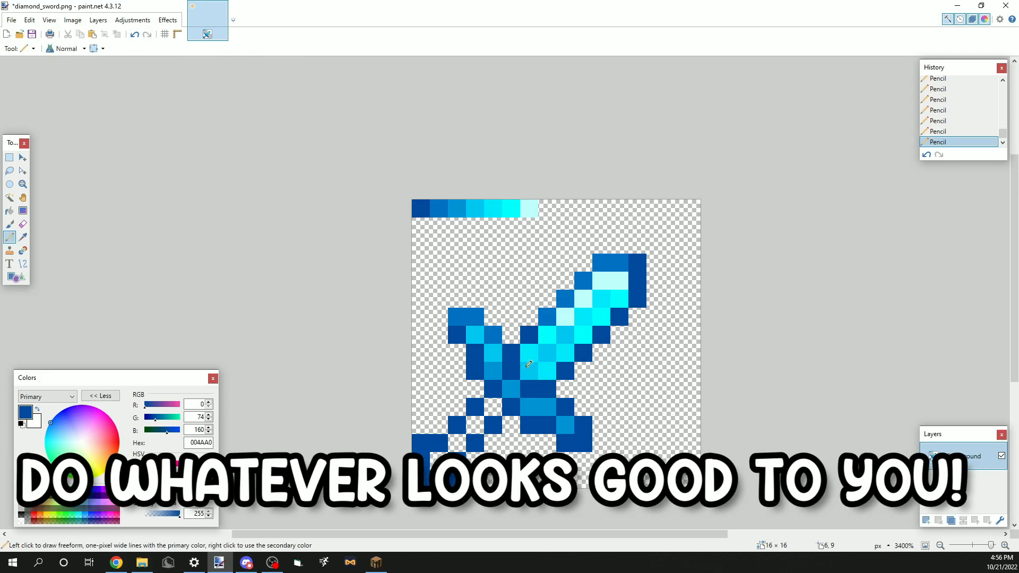
pyautogui.press('s')
pyautogui.click(503, 330)
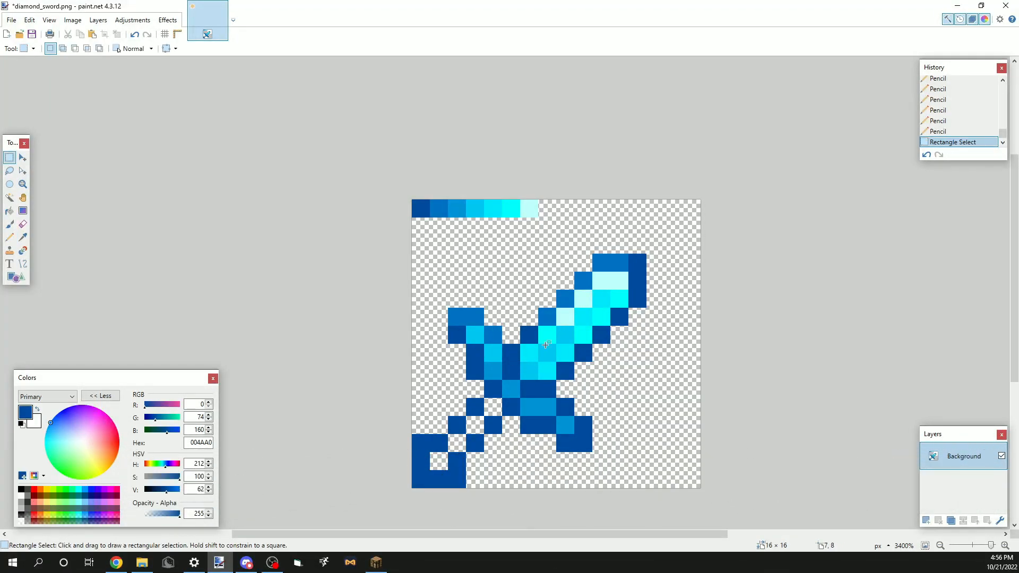
pyautogui.press('e')
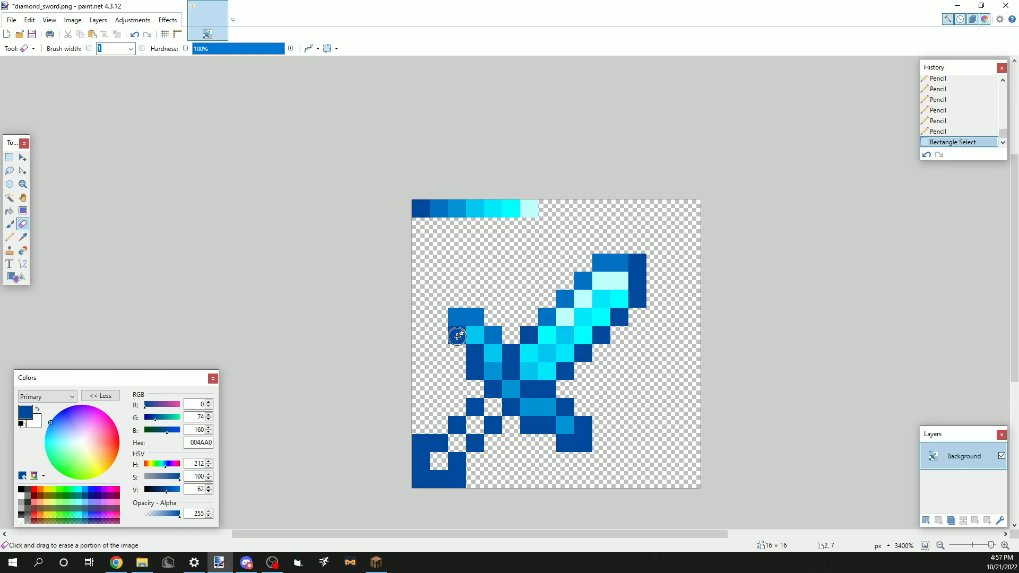
pyautogui.click(458, 317)
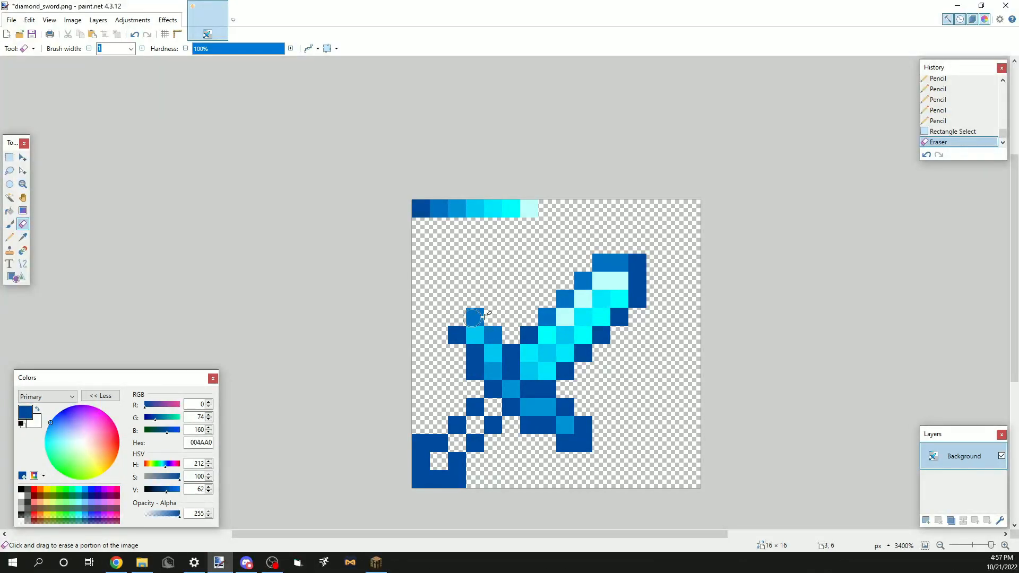
pyautogui.hotkey('ctrl', 'z')
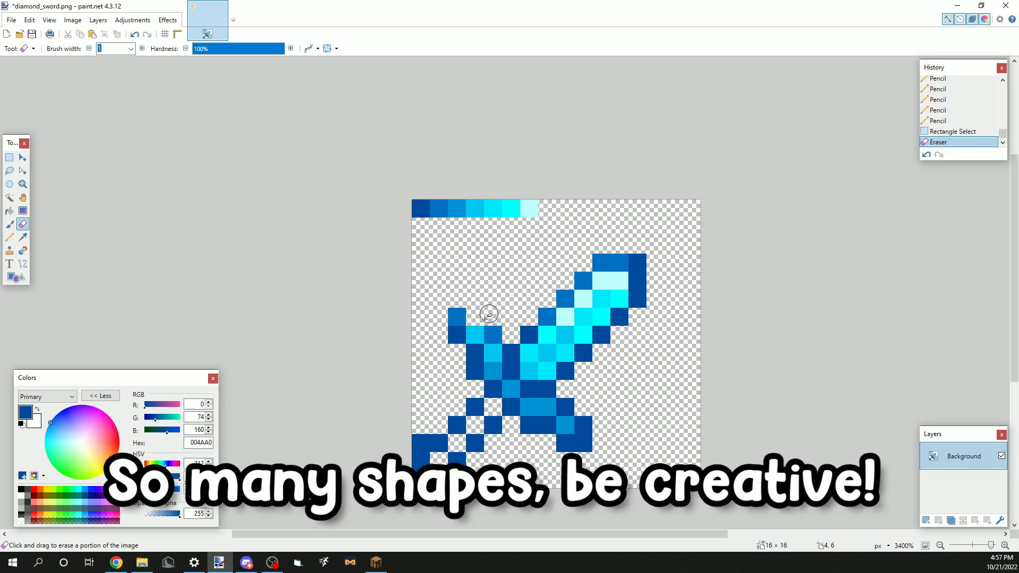
# Step: Erase four outline pixels of the guard: one at each tip and one on each side facing the grip
pyautogui.click(461, 332)
pyautogui.click(564, 442)
pyautogui.click(474, 370)
pyautogui.click(526, 427)
pyautogui.scroll(-5, 586, 433)
pyautogui.scroll(6, 585, 432)
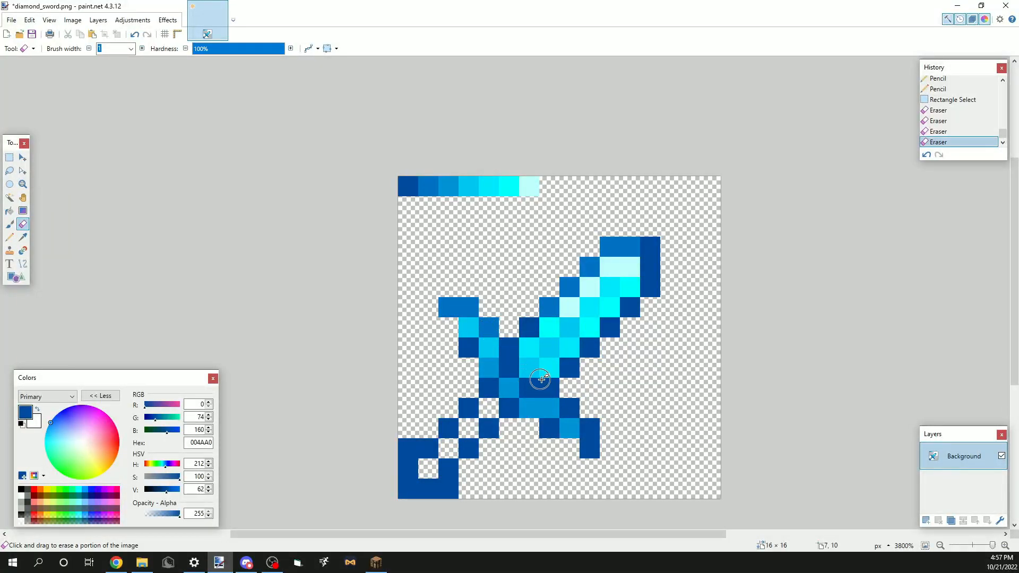
# Step: Sample 00C6F2 from the guard's upper arm and paint the two outer interior pixels of its lower arm
pyautogui.press('k')
pyautogui.click(488, 347)
pyautogui.press('p')
pyautogui.click(550, 408)
pyautogui.click(577, 425)
pyautogui.scroll(-3, 581, 421)
pyautogui.scroll(3, 579, 388)
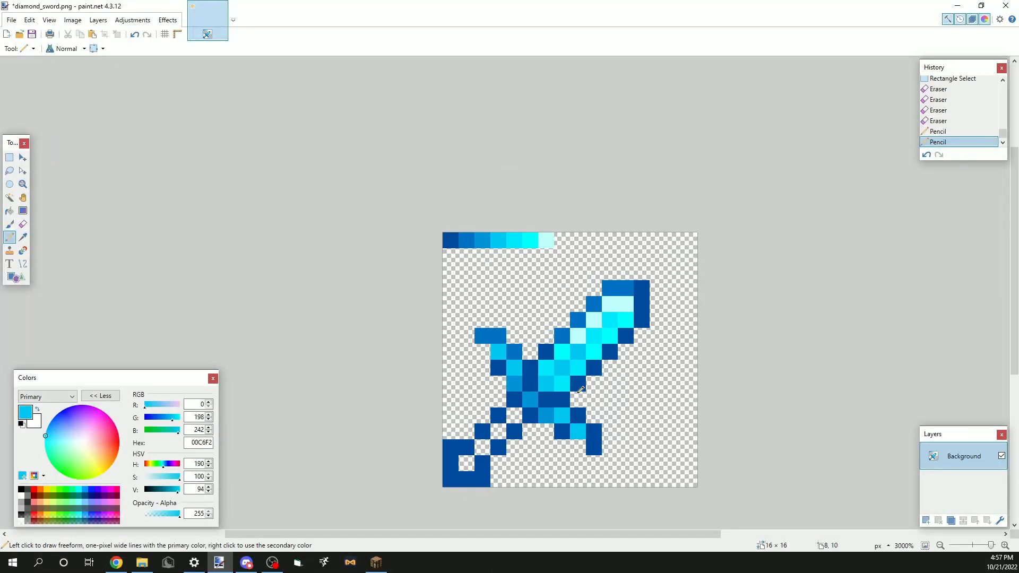
pyautogui.scroll(-1, 579, 388)
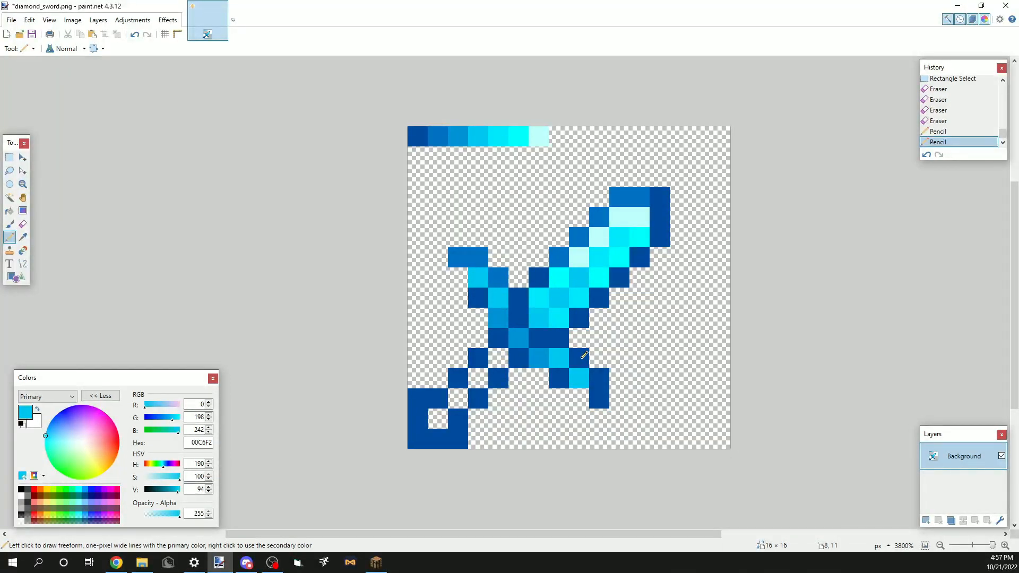
# Step: Sample the medium blue 0093D8 from the guard and fill the empty center pixel of the pommel
pyautogui.press('k')
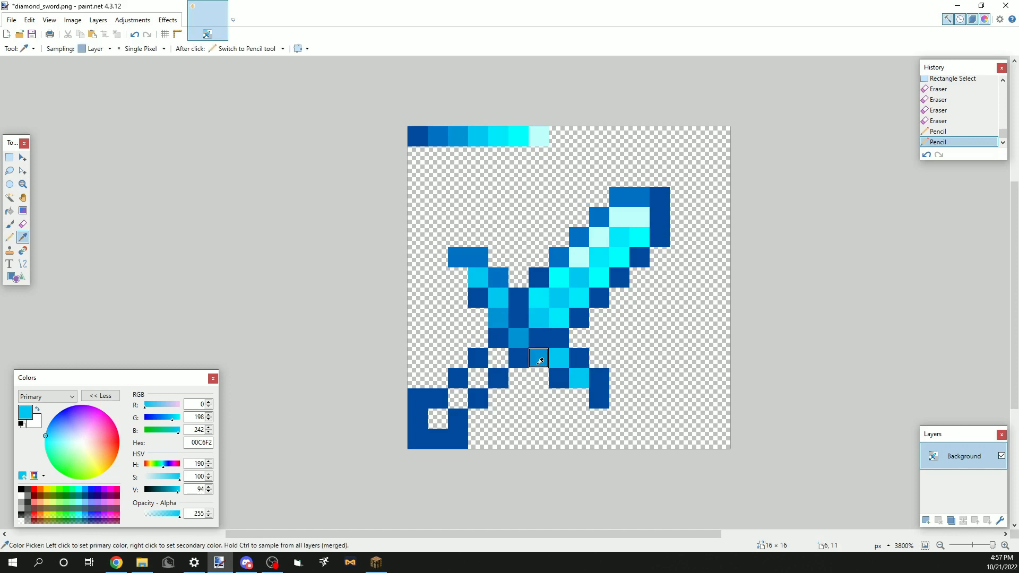
pyautogui.click(537, 358)
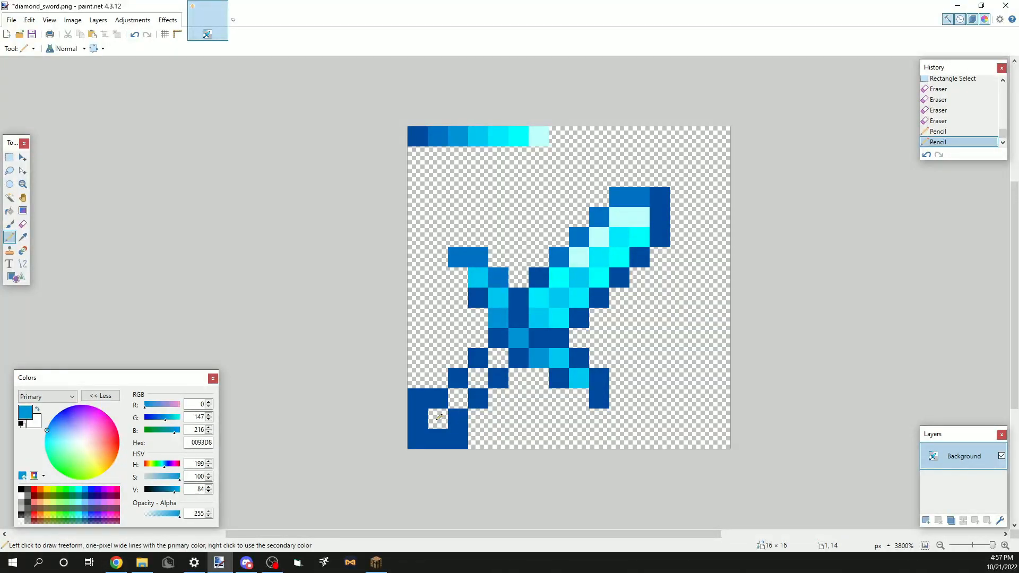
pyautogui.click(439, 414)
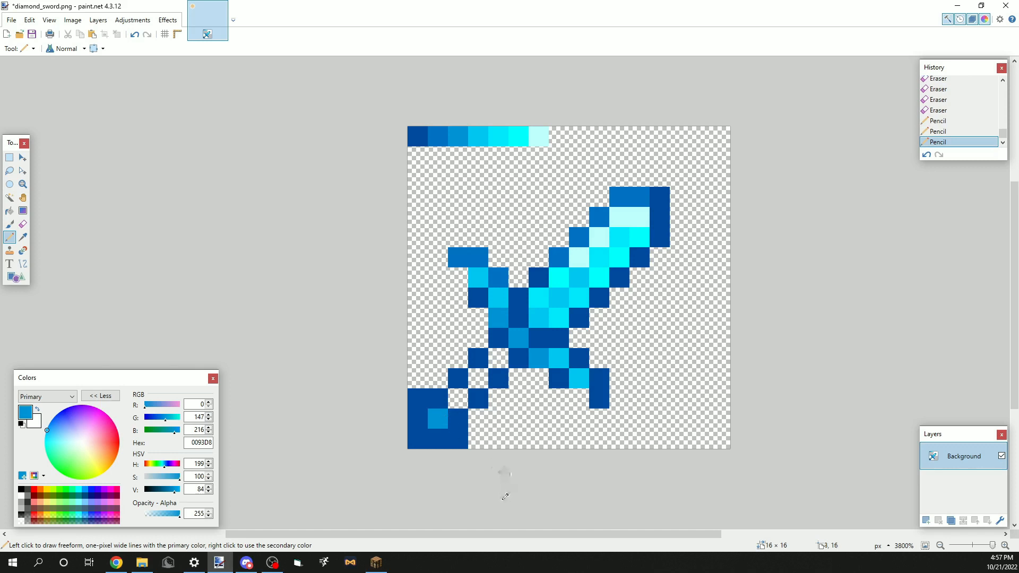
pyautogui.press('e')
pyautogui.click(419, 438)
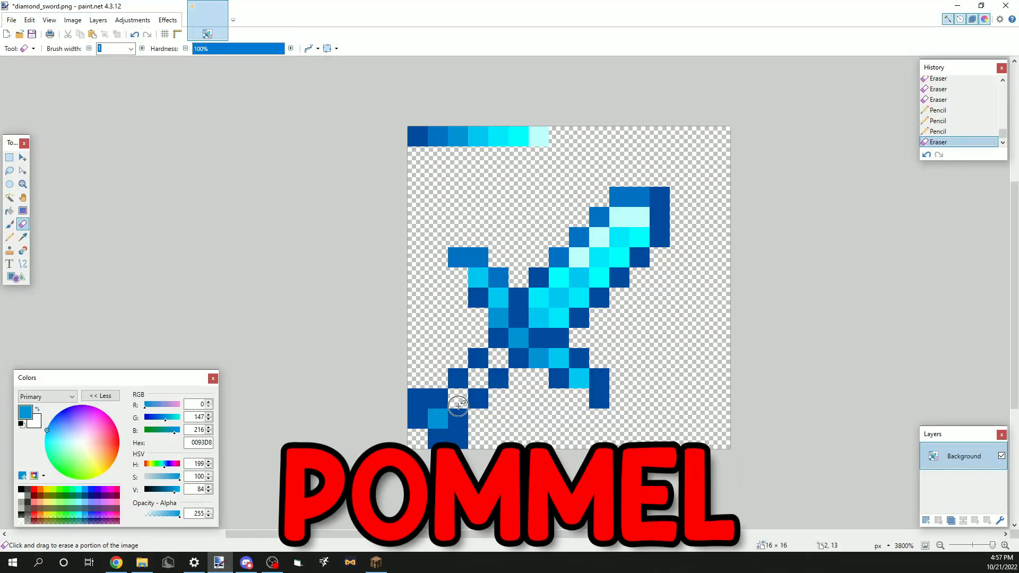
pyautogui.hotkey('ctrl', 'z')
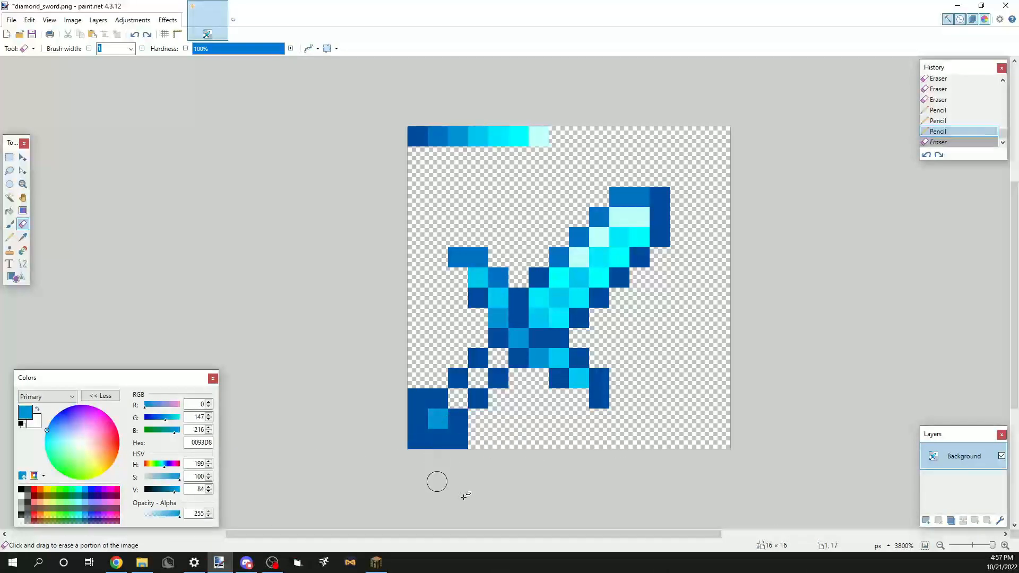
pyautogui.click(419, 400)
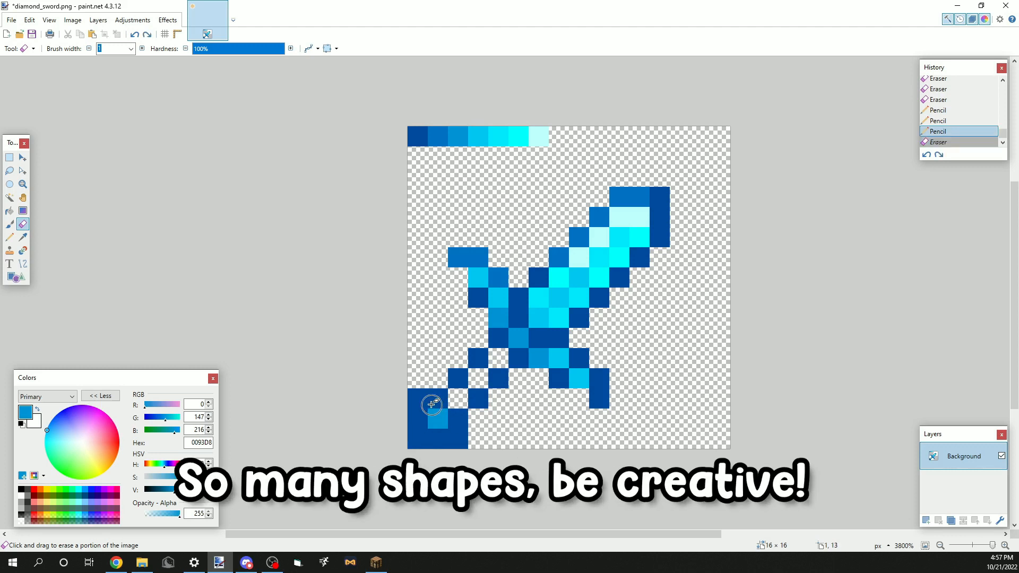
pyautogui.hotkey('ctrl', 'z')
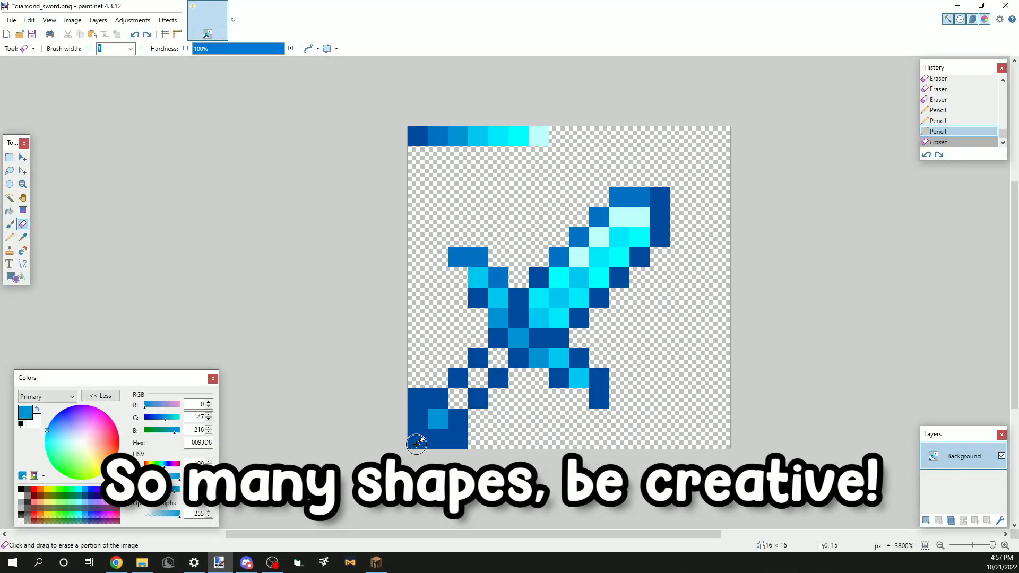
# Step: Erase the pommel's outermost lower corner pixel and paint its center with 00C6F2 sampled from the guard
pyautogui.click(419, 439)
pyautogui.press('k')
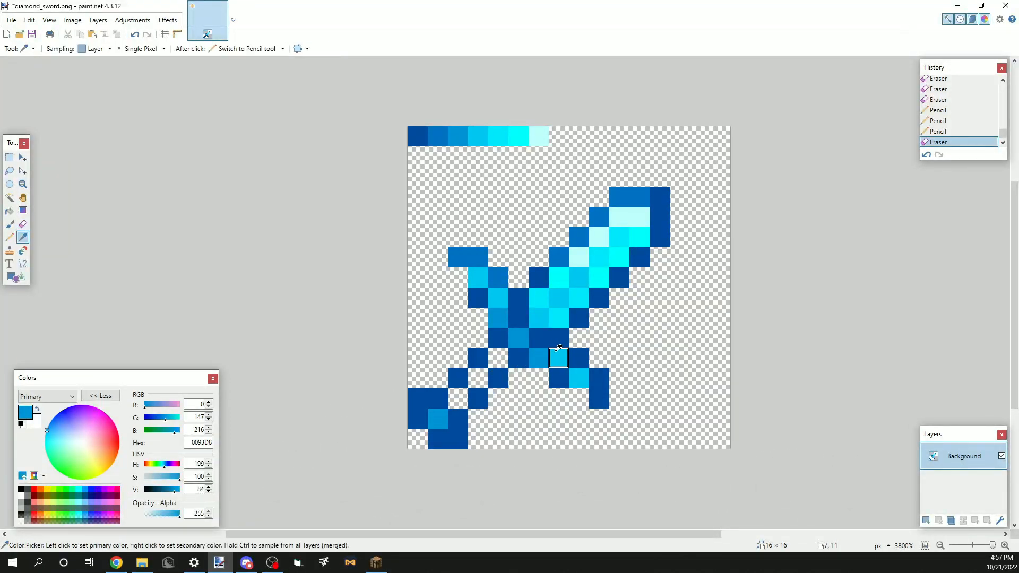
pyautogui.click(558, 354)
pyautogui.click(438, 418)
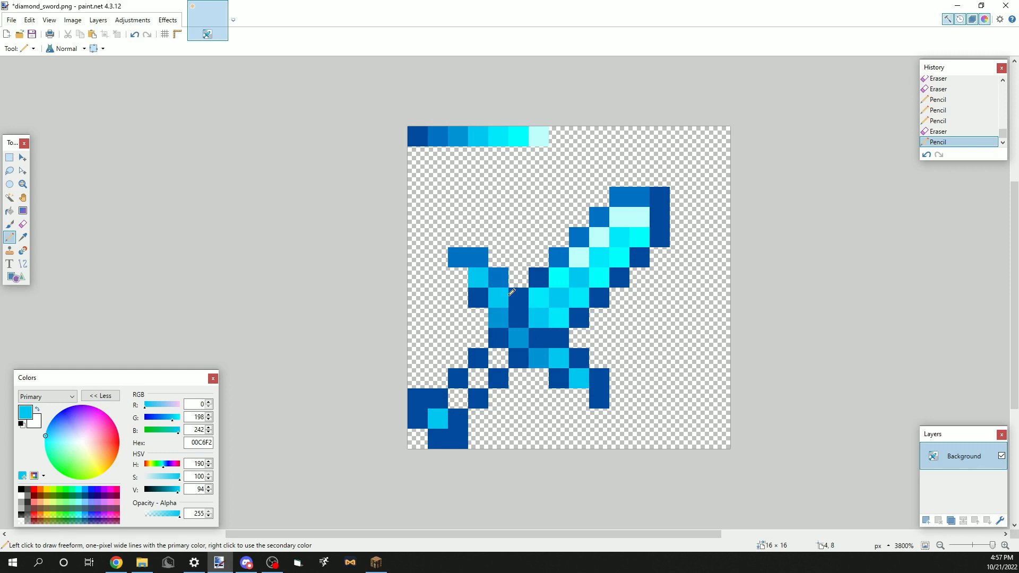
# Step: Sample the outline blue 0071C4 from the guard and paint the pommel's two upper pixels and the pixel beside its center
pyautogui.press('k')
pyautogui.click(498, 277)
pyautogui.click(418, 398)
pyautogui.click(438, 399)
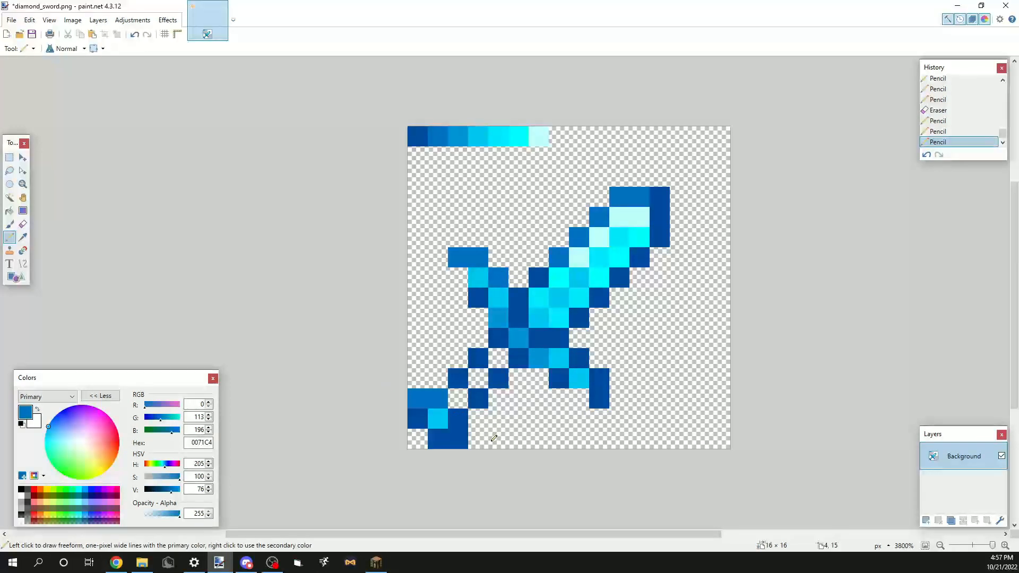
pyautogui.click(458, 424)
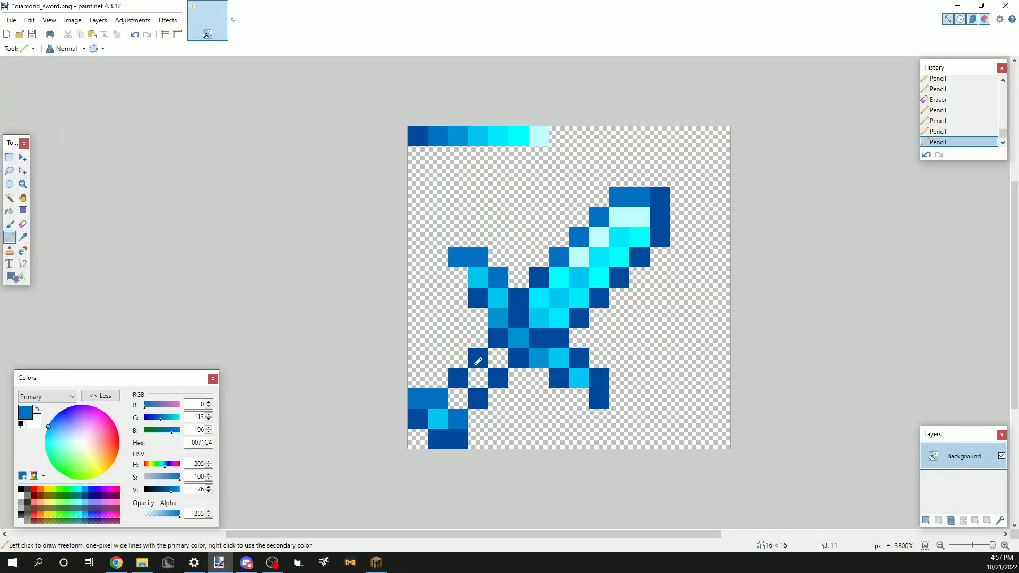
pyautogui.press('s')
pyautogui.moveTo(462, 368); pyautogui.dragTo(505, 403)
pyautogui.click(502, 375)
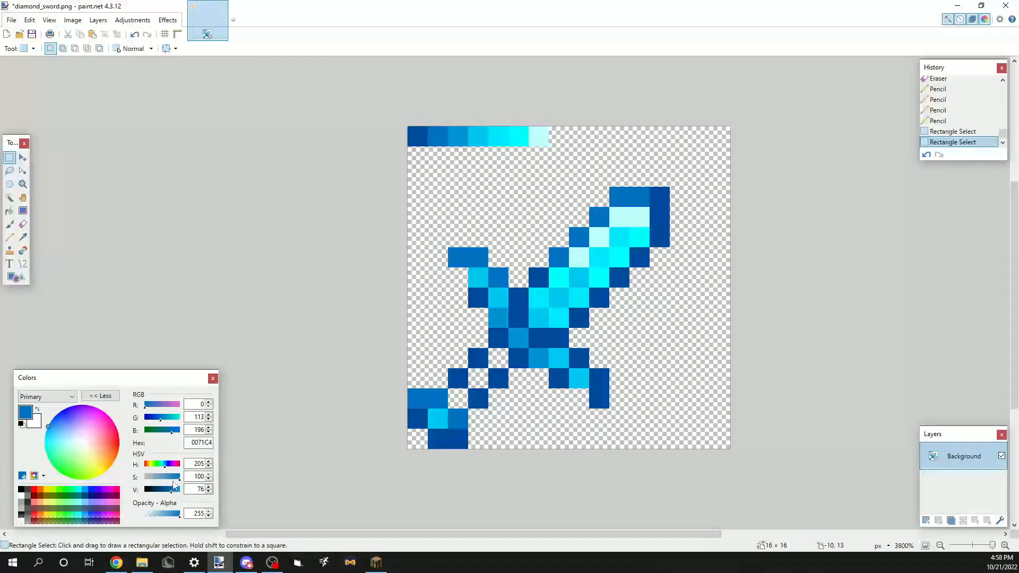
# Step: Set the primary color to dark gray 494949 and paint a four-pixel row beneath the blue palette
pyautogui.moveTo(174, 480); pyautogui.dragTo(112, 470)
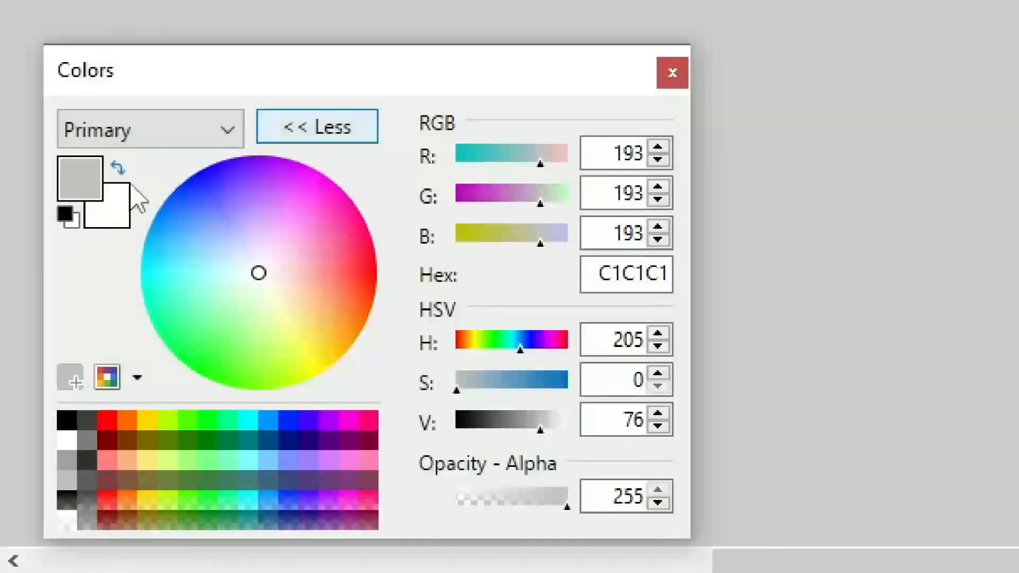
pyautogui.moveTo(539, 429); pyautogui.dragTo(488, 428)
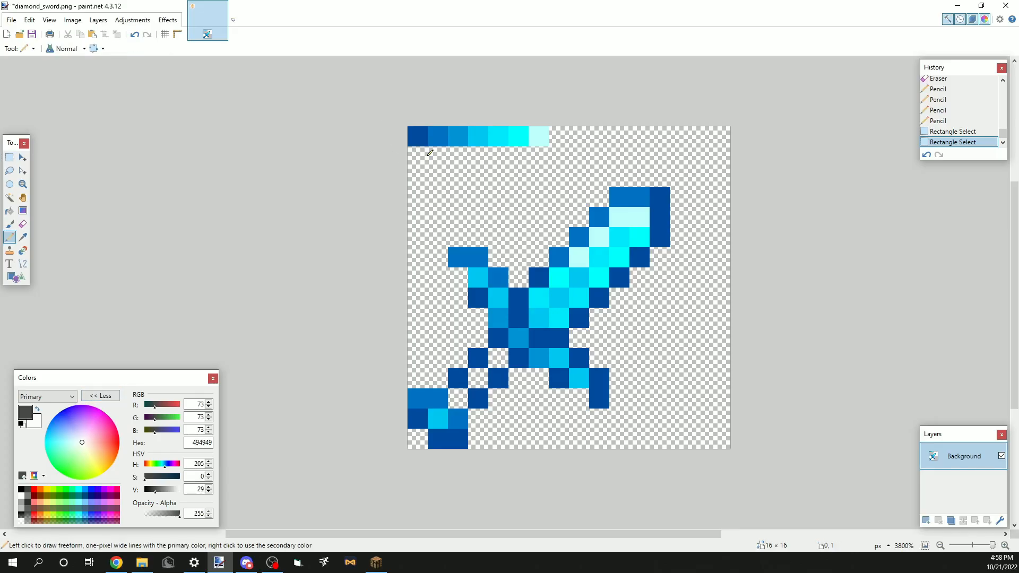
pyautogui.moveTo(427, 155)
pyautogui.mouseDown()
pyautogui.moveTo(419, 156)
pyautogui.moveTo(483, 156)
pyautogui.mouseUp()
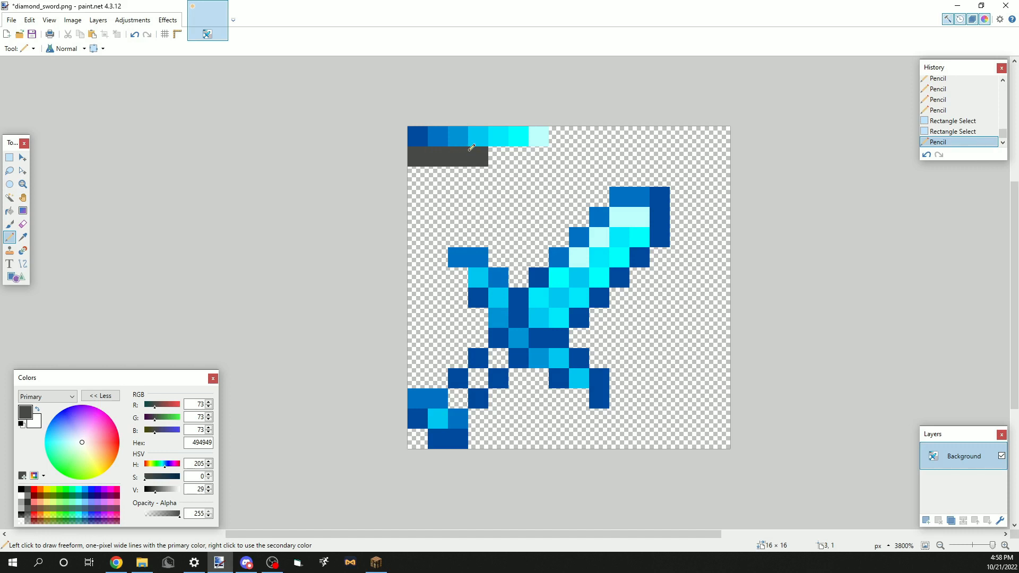
# Step: Repaint the gray row's first two pixels in a darker gray, and the first one in 212121
pyautogui.click(152, 490)
pyautogui.click(437, 156)
pyautogui.click(417, 156)
pyautogui.click(149, 489)
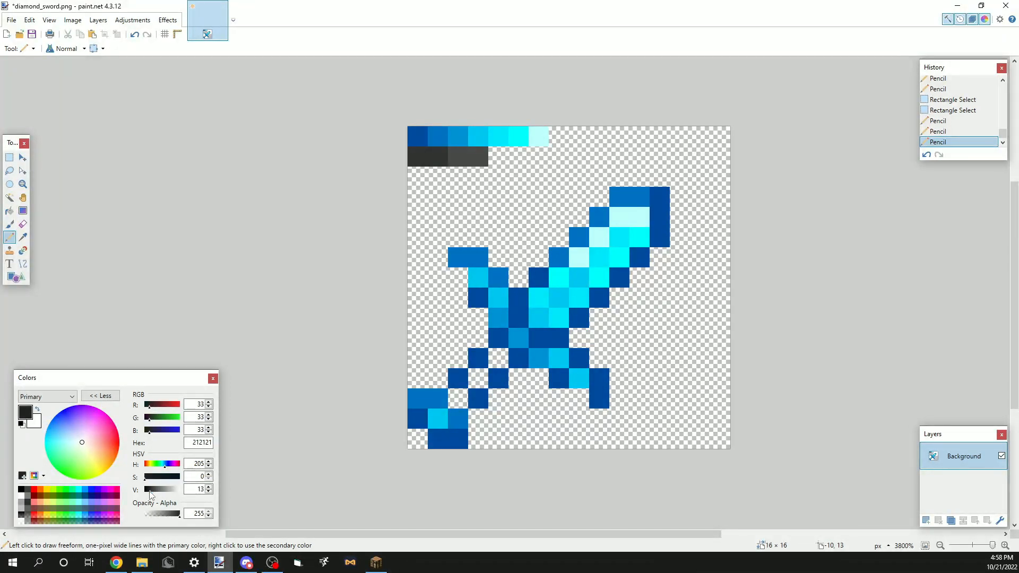
pyautogui.click(417, 157)
# Step: Lighten the fourth gray palette swatch to 5B5B5B, starting from its sampled color
pyautogui.press('k')
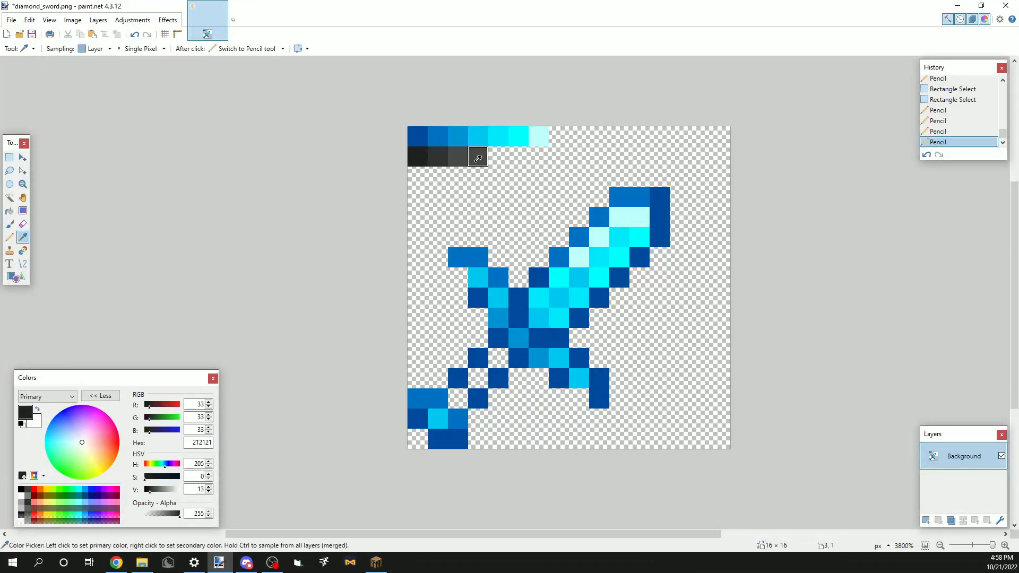
pyautogui.click(476, 160)
pyautogui.click(157, 493)
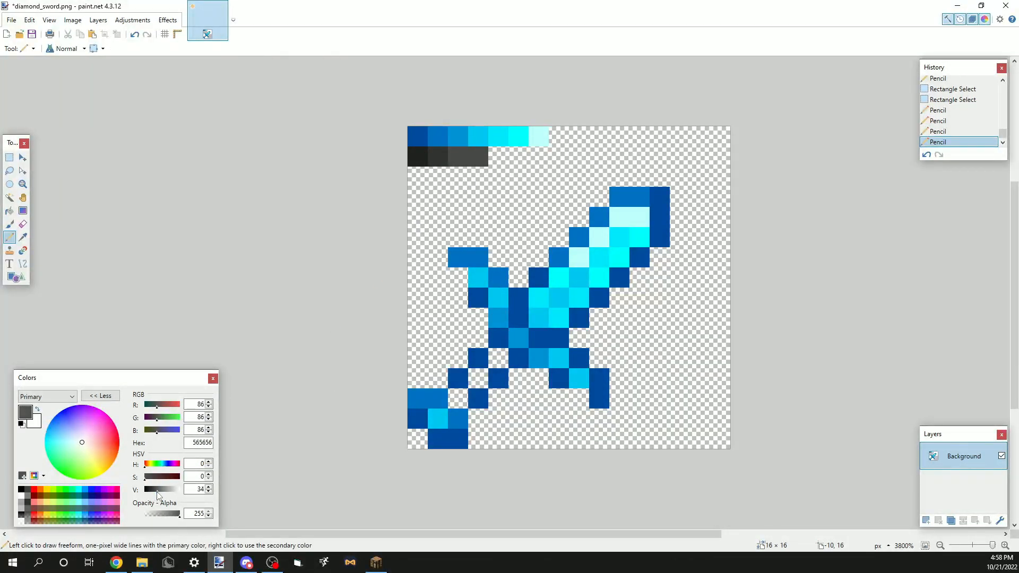
pyautogui.click(477, 157)
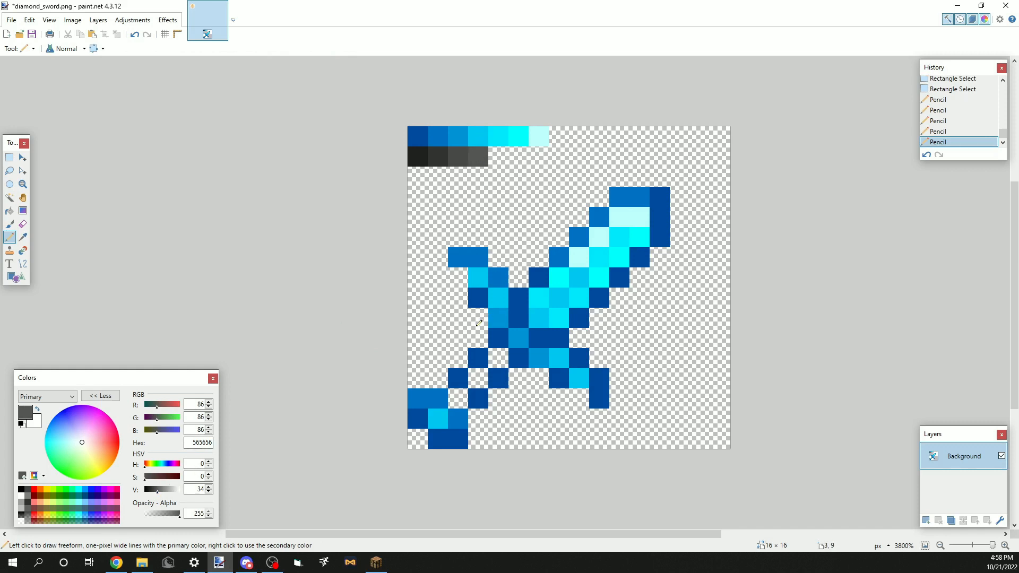
pyautogui.click(158, 491)
pyautogui.click(477, 153)
# Step: Sample the darkest gray 212121 from the palette and paint the grip's two lower edge pixels
pyautogui.press('k')
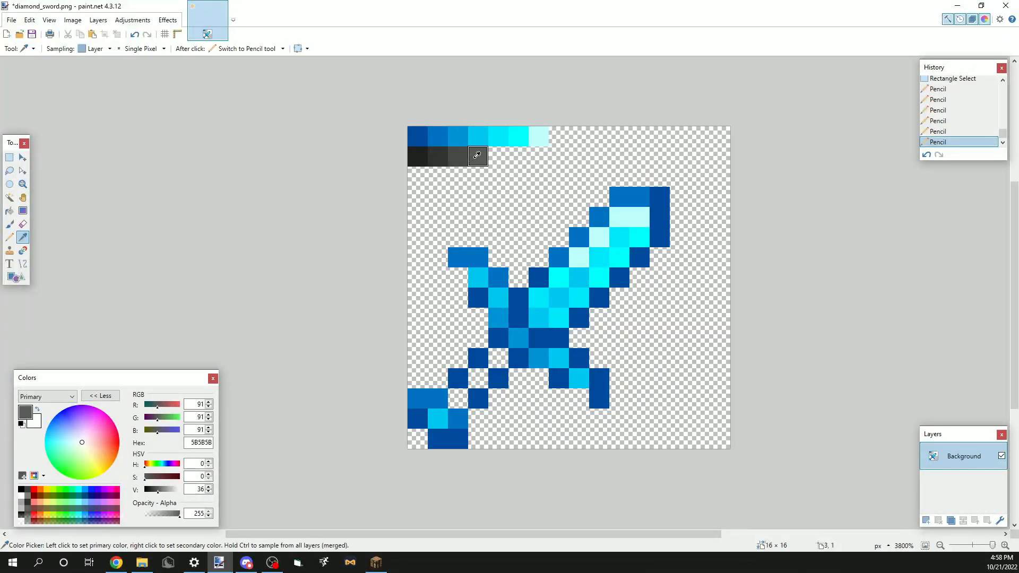
pyautogui.click(418, 156)
pyautogui.click(485, 404)
pyautogui.click(498, 378)
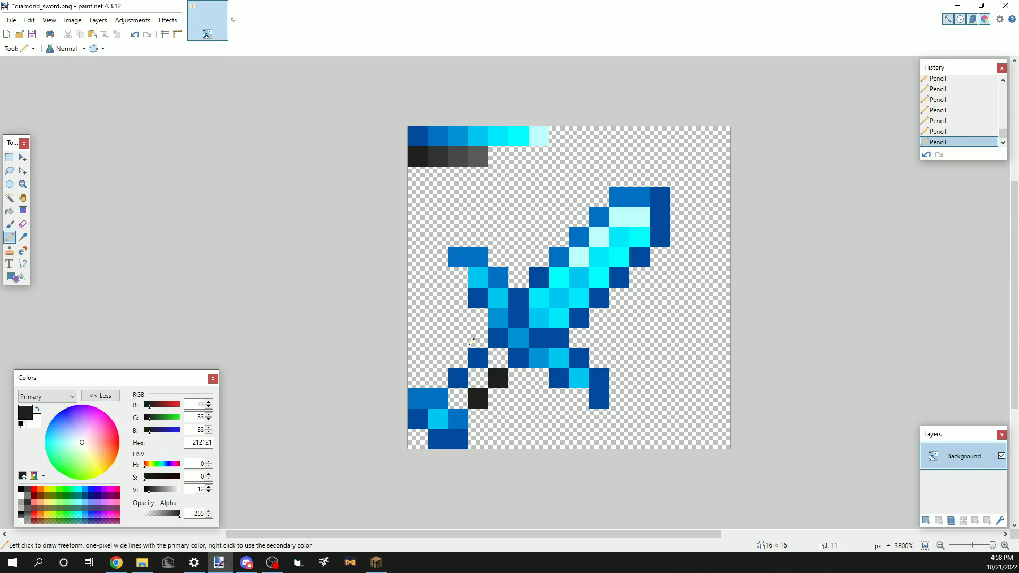
# Step: Sample the second gray swatch and paint the grip's two upper edge pixels
pyautogui.press('k')
pyautogui.click(437, 156)
pyautogui.click(458, 378)
pyautogui.click(478, 357)
# Step: Sample the third gray swatch and fill the three-pixel diagonal along the middle of the grip
pyautogui.press('k')
pyautogui.click(461, 157)
pyautogui.click(458, 398)
pyautogui.click(478, 377)
pyautogui.click(495, 361)
# Step: Sample the lightest gray 5B5B5B and paint the grip's center pixel as a highlight
pyautogui.press('k')
pyautogui.click(478, 157)
pyautogui.click(482, 372)
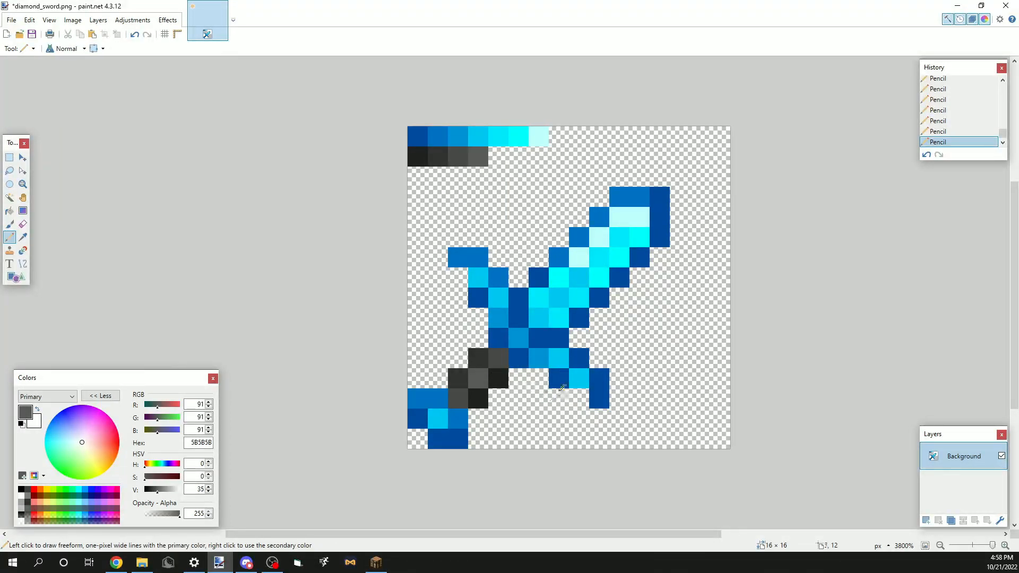
pyautogui.scroll(-4, 560, 393)
pyautogui.scroll(3, 554, 399)
pyautogui.scroll(-1, 557, 386)
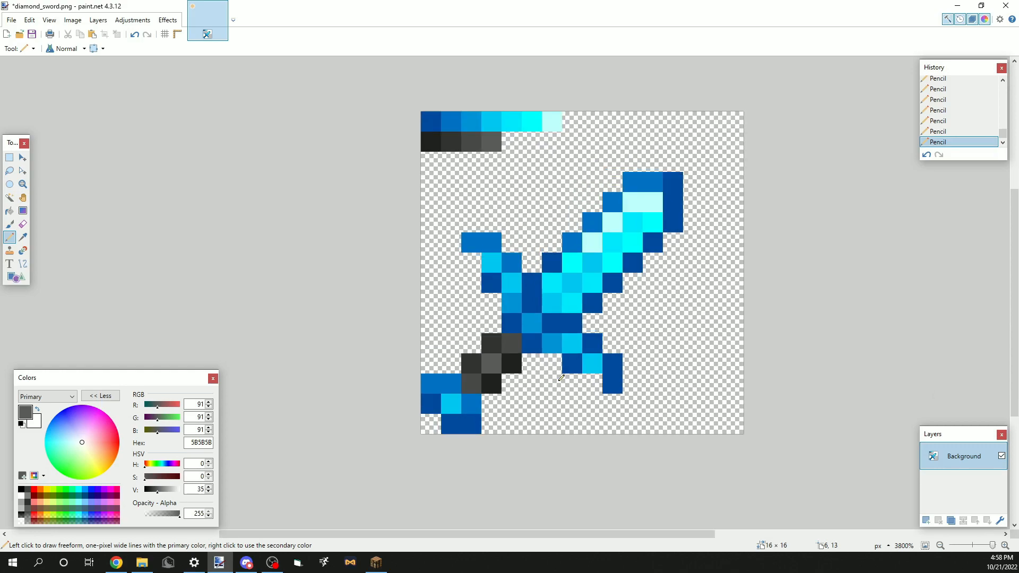
pyautogui.scroll(2, 598, 278)
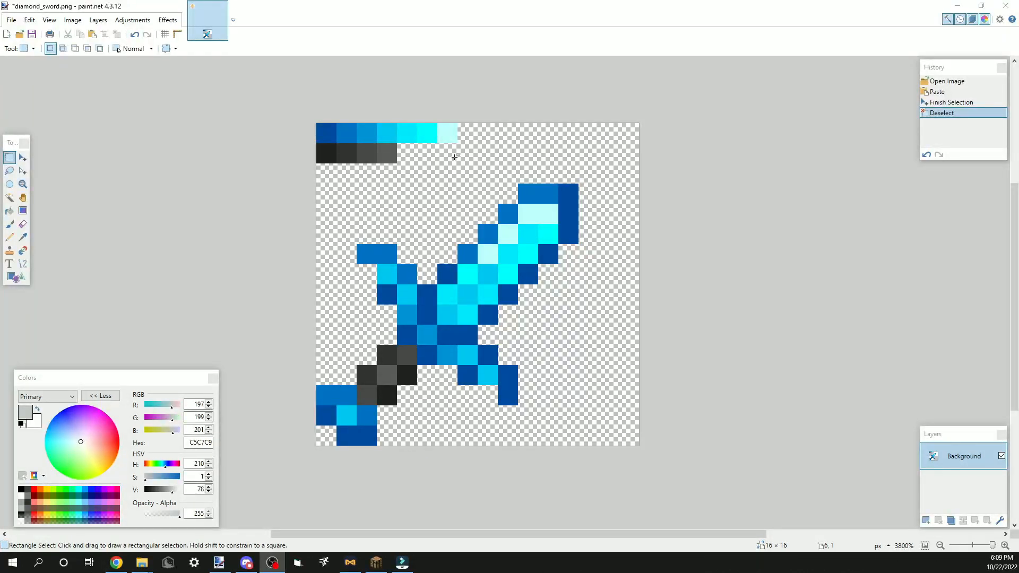
# Step: Erase the blue and gray palette swatches above the sword
pyautogui.click(453, 133)
pyautogui.press('e')
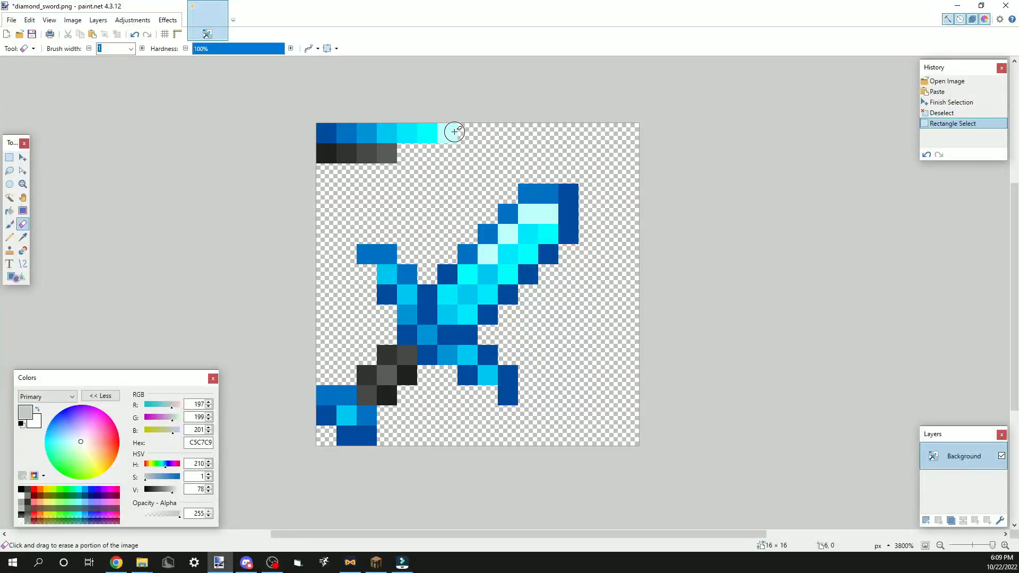
pyautogui.moveTo(452, 133)
pyautogui.mouseDown()
pyautogui.moveTo(323, 131)
pyautogui.moveTo(327, 159)
pyautogui.moveTo(393, 160)
pyautogui.mouseUp()
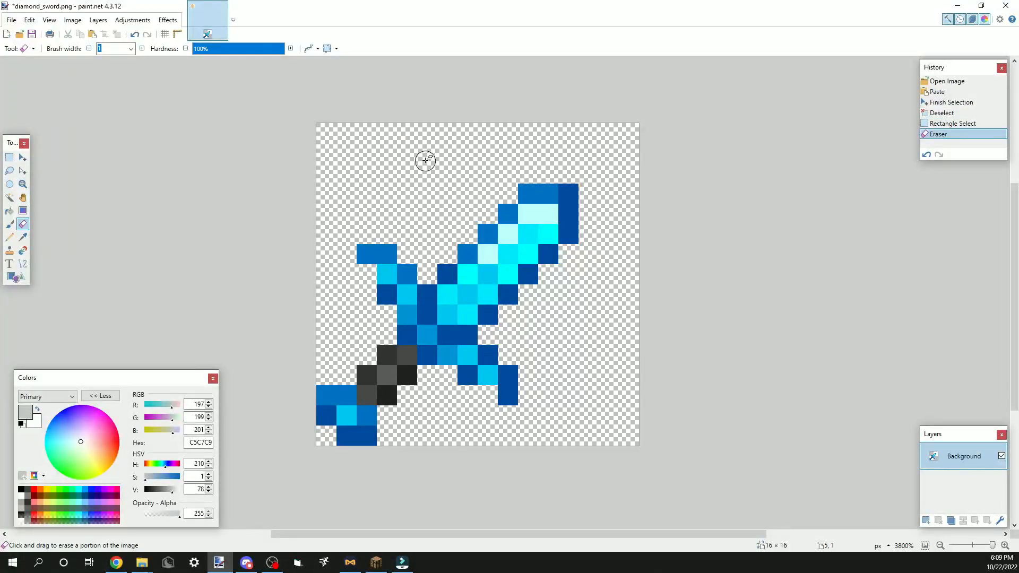
# Step: Save diamond_sword.png with the auto-detect bit depth
pyautogui.press('s')
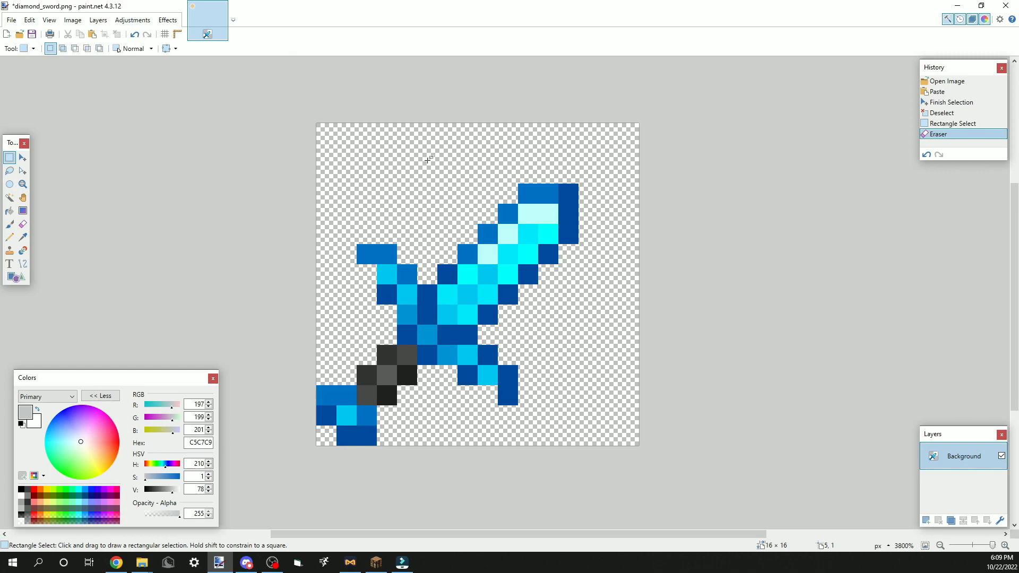
pyautogui.hotkey('ctrl', 's')
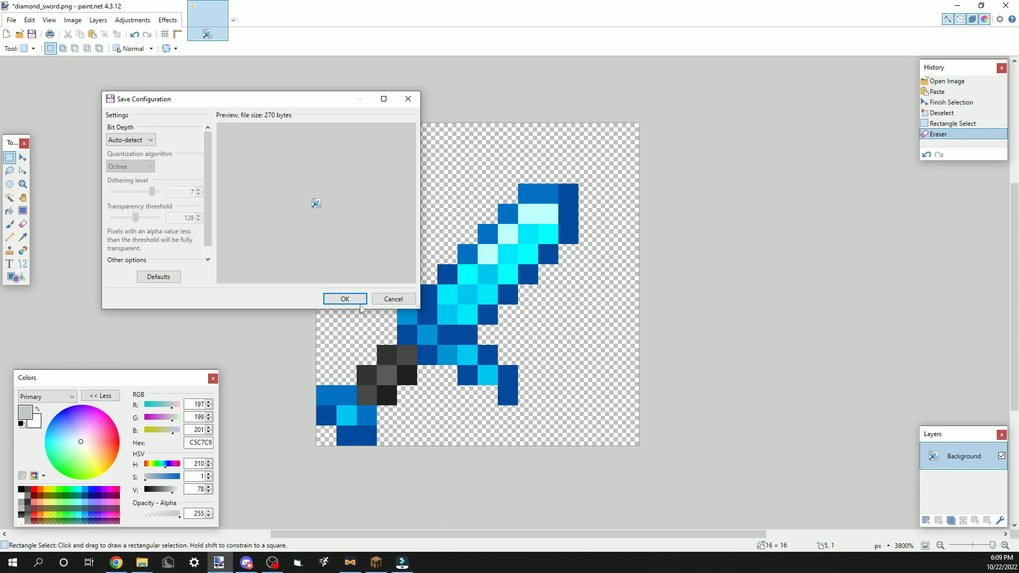
pyautogui.click(358, 303)
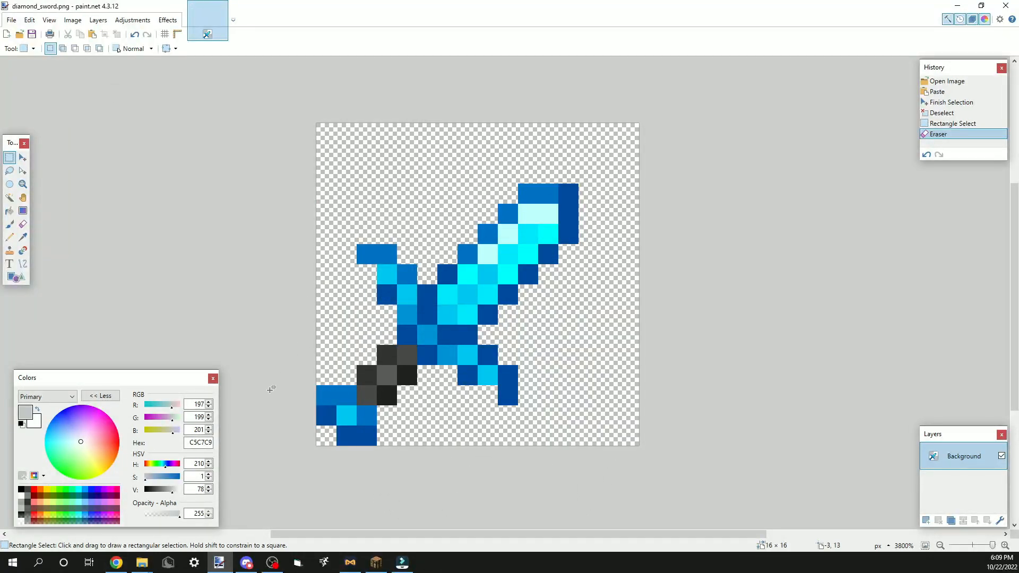
# Step: Switch to the File Explorer window showing items and go up to the 1.14 textures for 1.8 folder
pyautogui.click(142, 561)
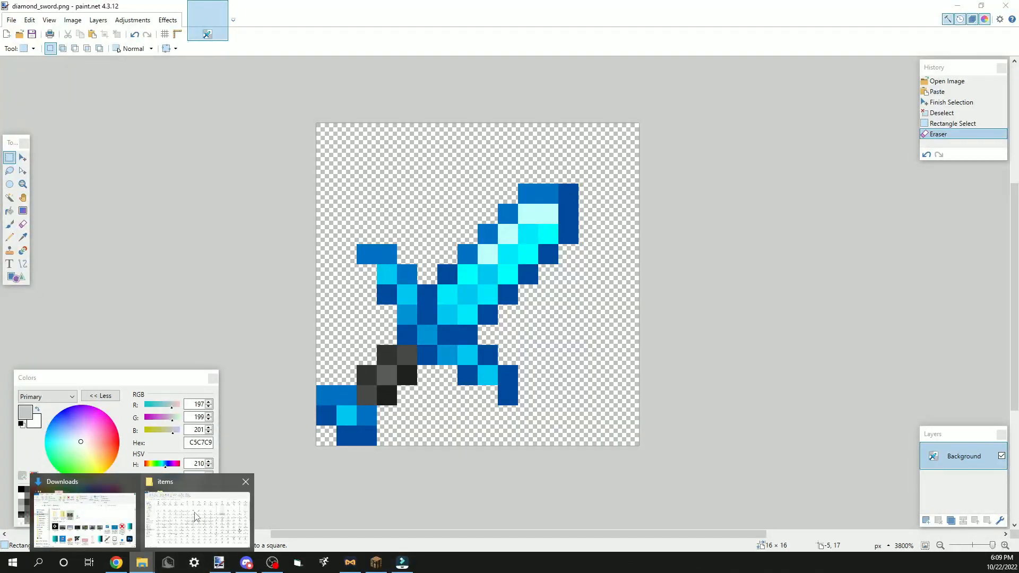
pyautogui.click(197, 517)
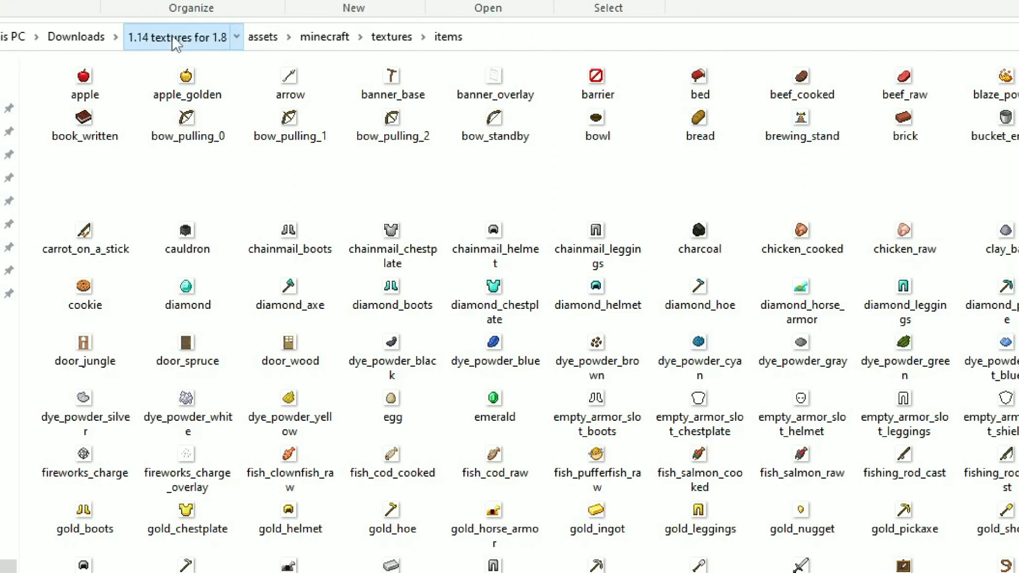
pyautogui.click(175, 38)
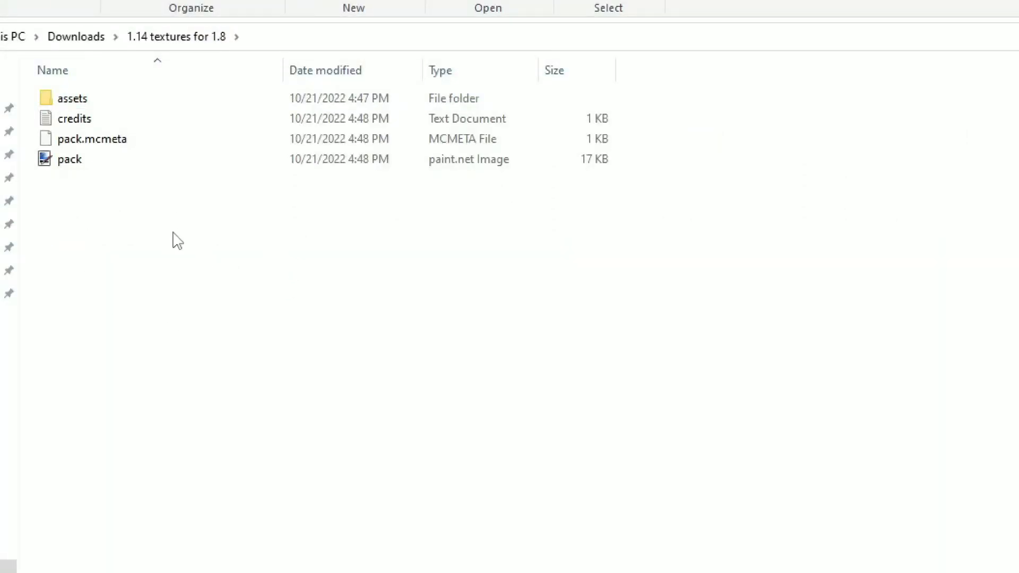
pyautogui.moveTo(178, 288); pyautogui.dragTo(177, 86)
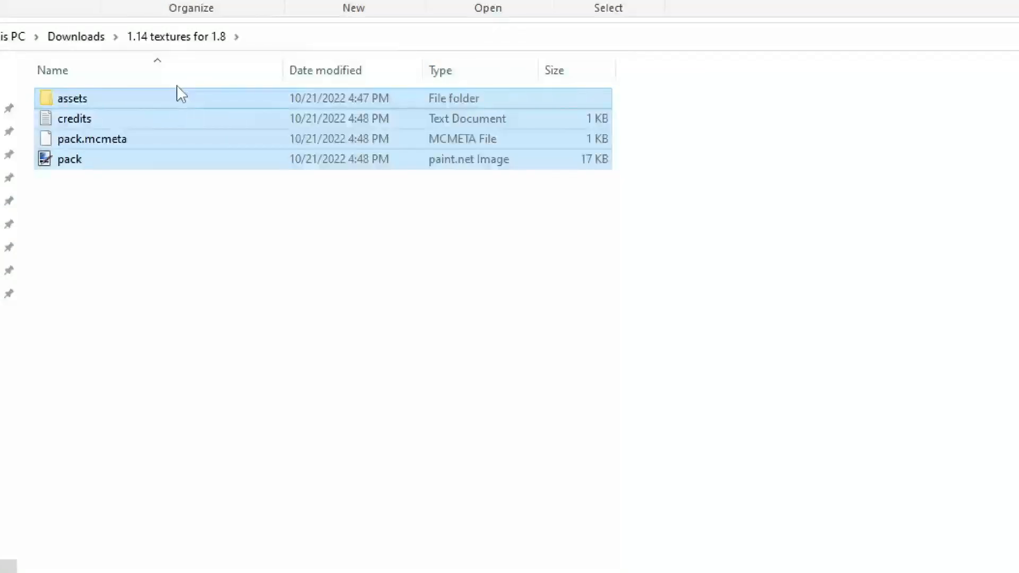
pyautogui.rightClick(161, 117)
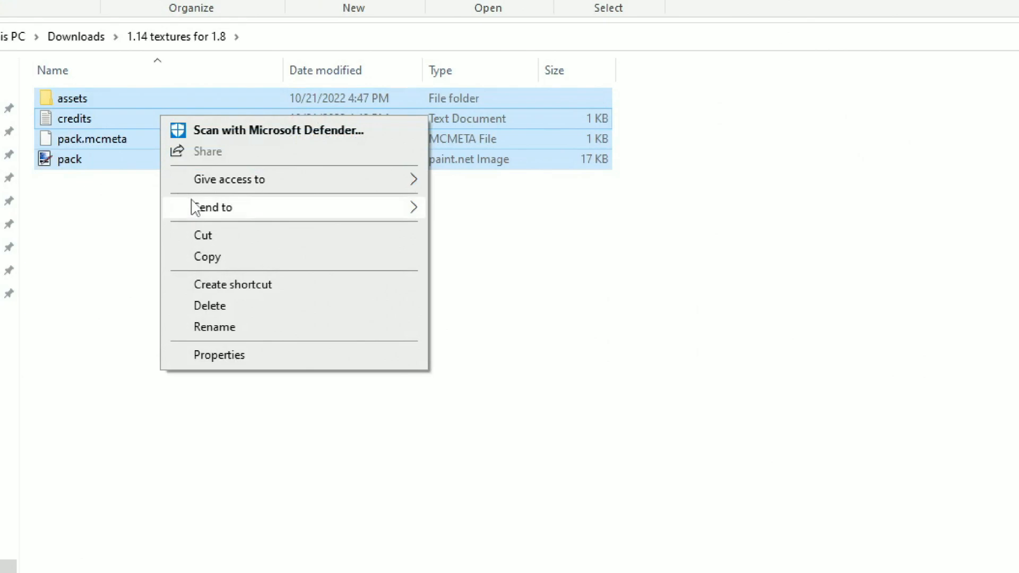
pyautogui.moveTo(195, 207)
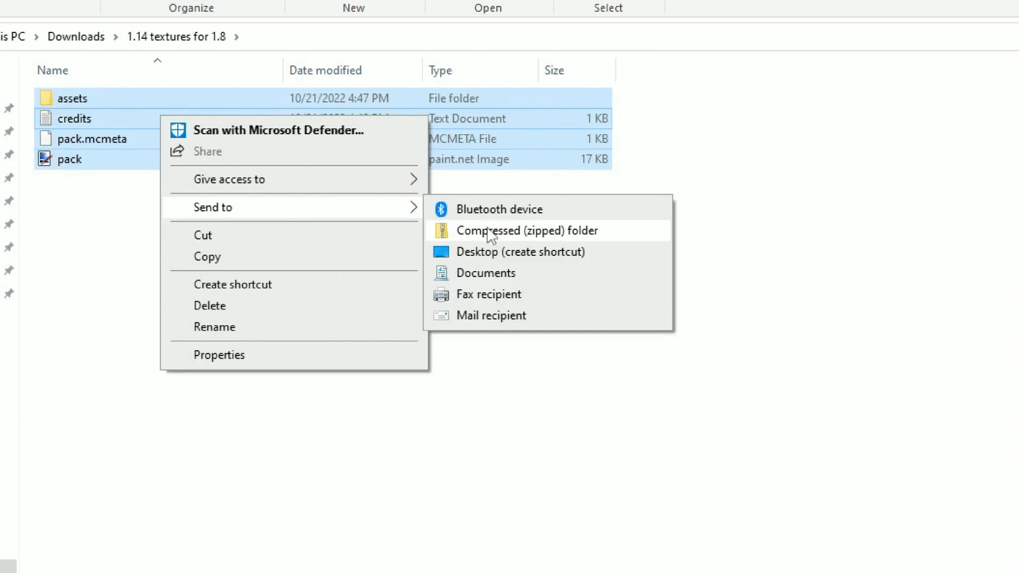
pyautogui.click(122, 193)
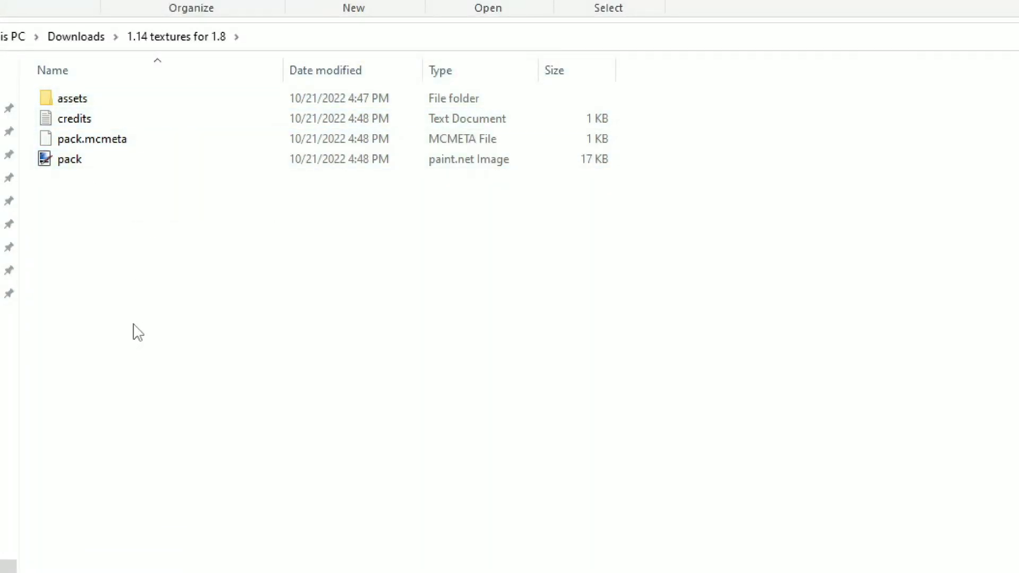
# Step: Compress assets, credits, pack.mcmeta and pack into a zipped folder and name it Rh56Tutorial
pyautogui.moveTo(151, 209); pyautogui.dragTo(165, 100)
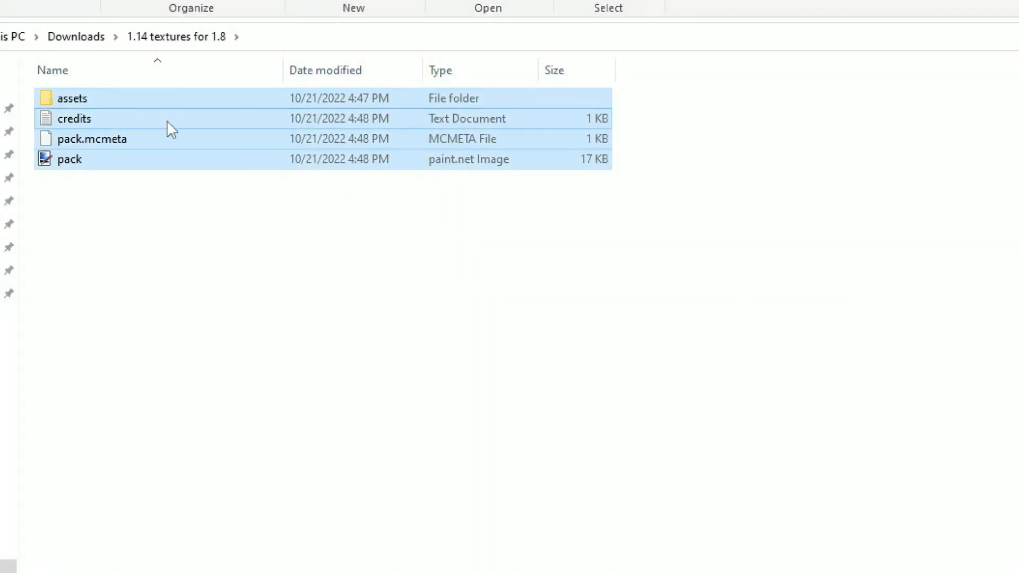
pyautogui.rightClick(167, 120)
pyautogui.moveTo(215, 221)
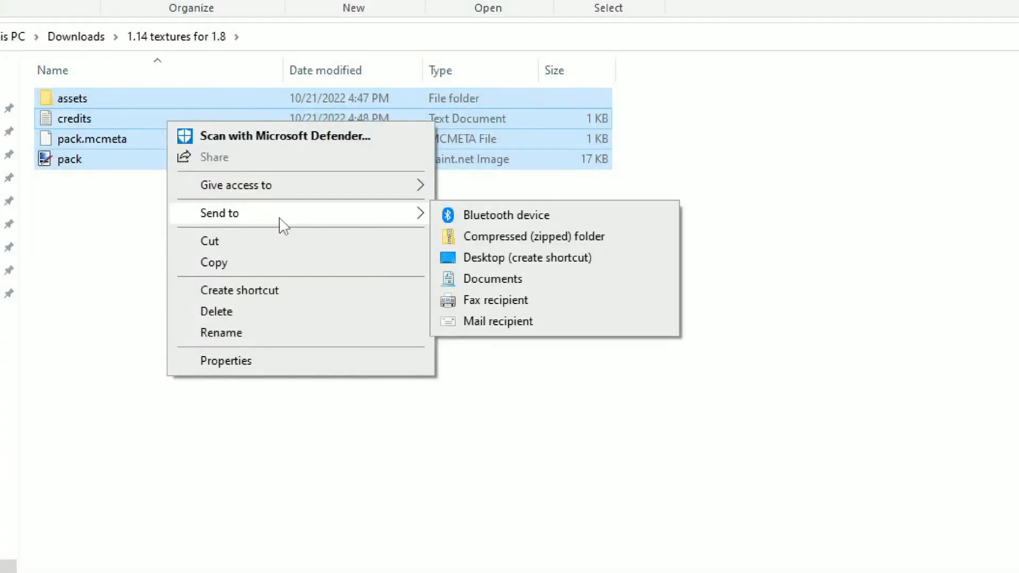
pyautogui.click(474, 239)
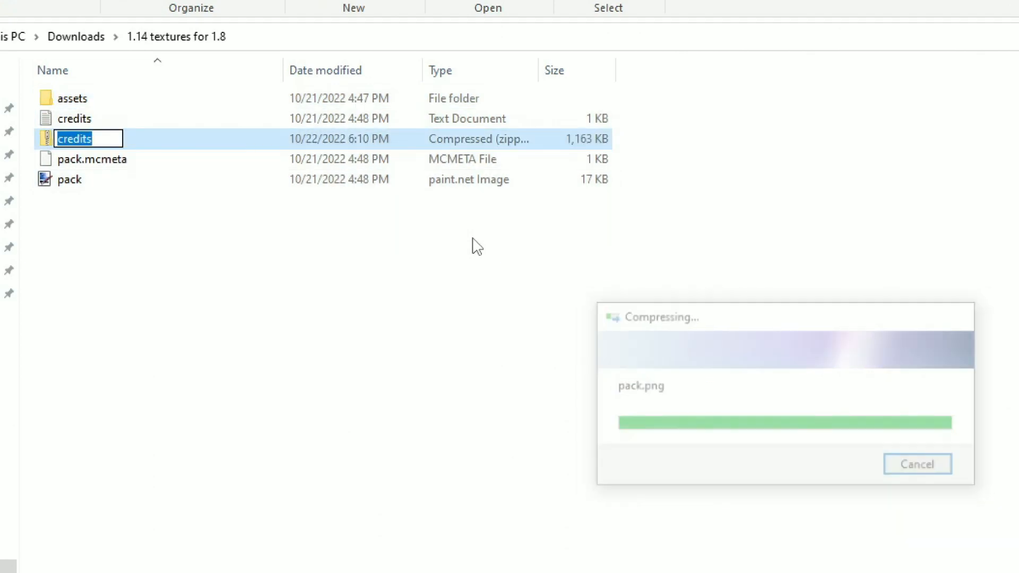
pyautogui.write('Rh56')
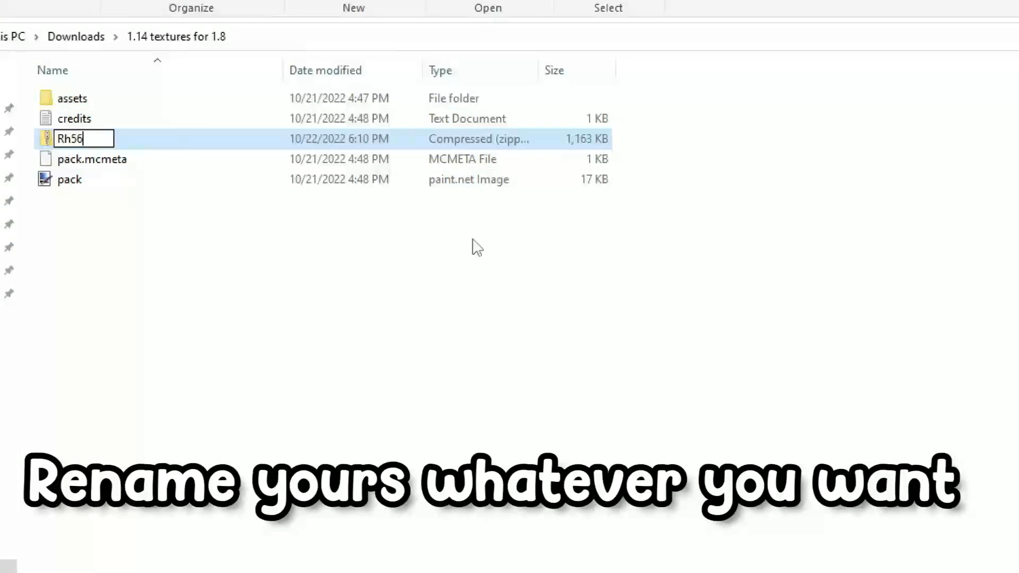
pyautogui.write('Tutor')
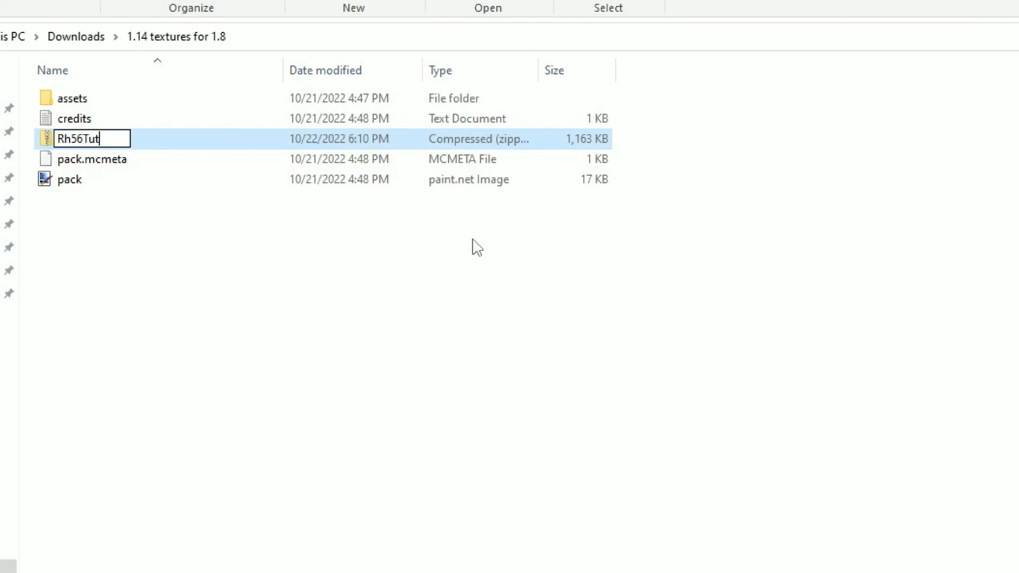
pyautogui.write('ial')
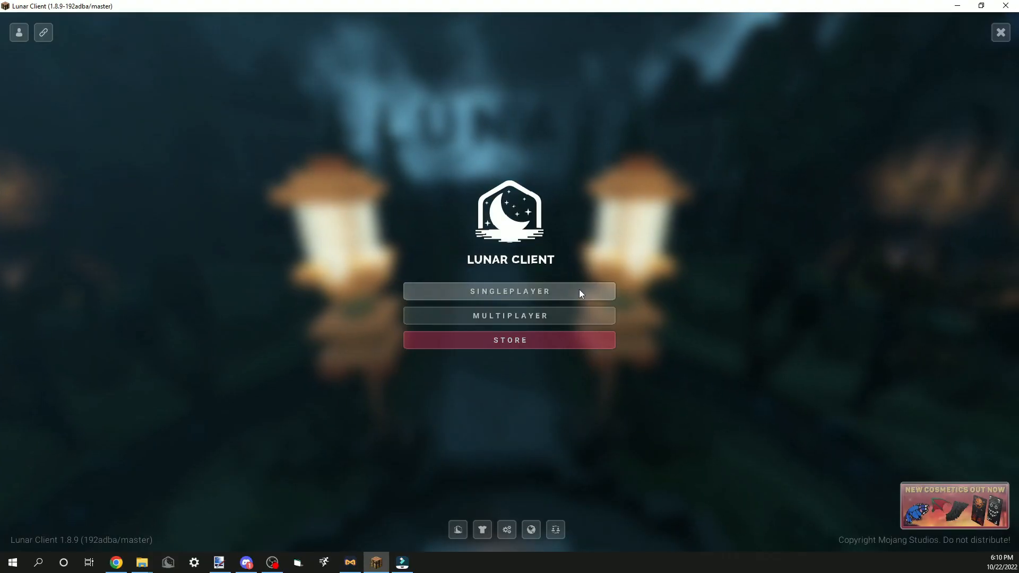
# Step: Load the singleplayer world New World--- in Lunar Client
pyautogui.click(579, 291)
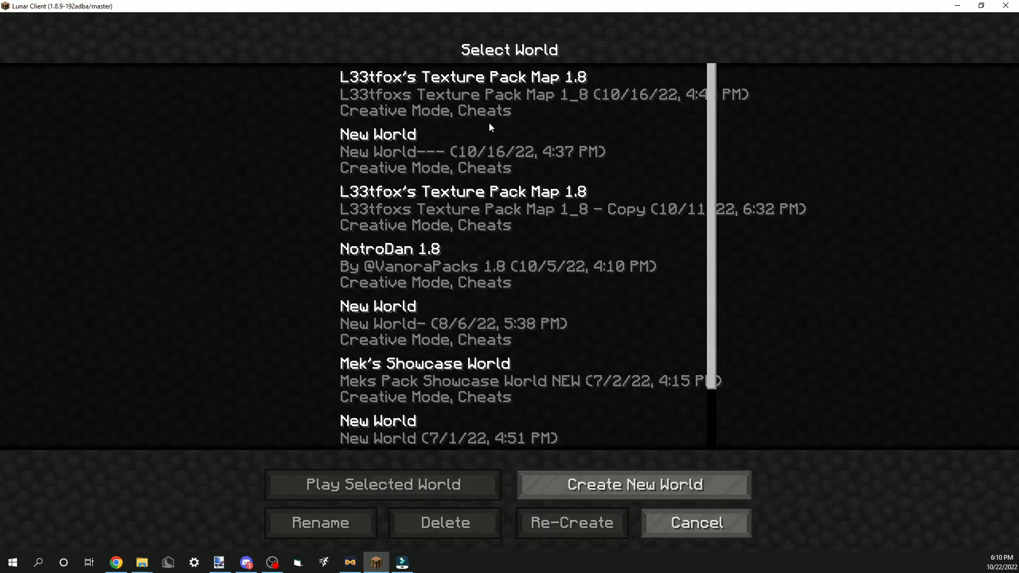
pyautogui.click(476, 155)
pyautogui.doubleClick(476, 155)
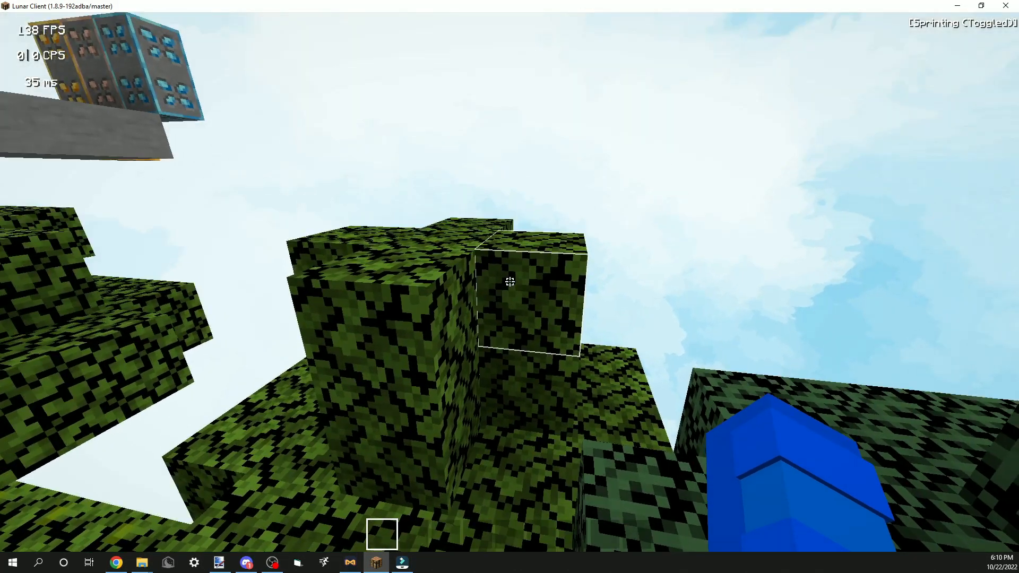
# Step: Pause the game and open the resource pack folder from the resource pack options
pyautogui.press('Escape')
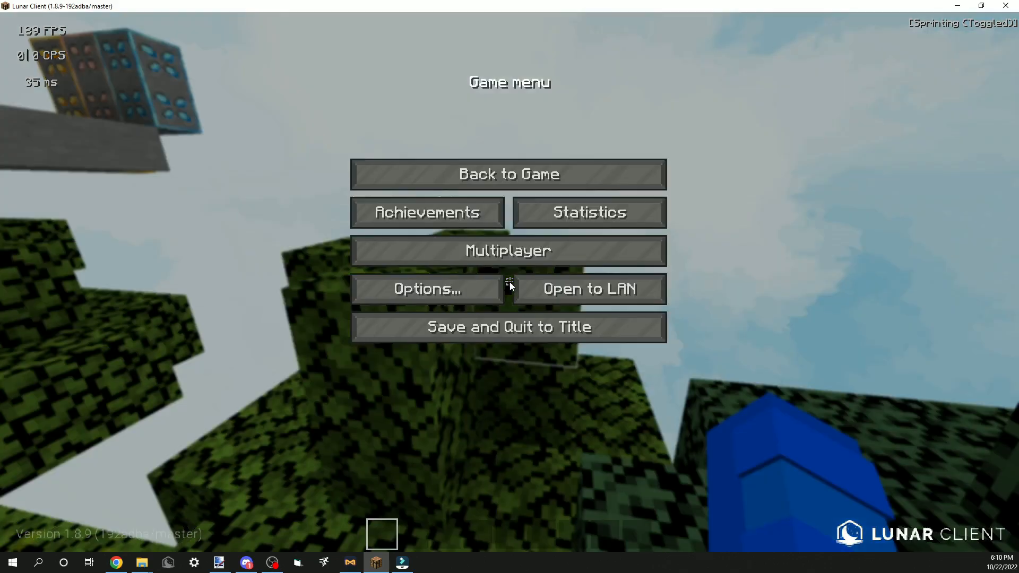
pyautogui.click(460, 291)
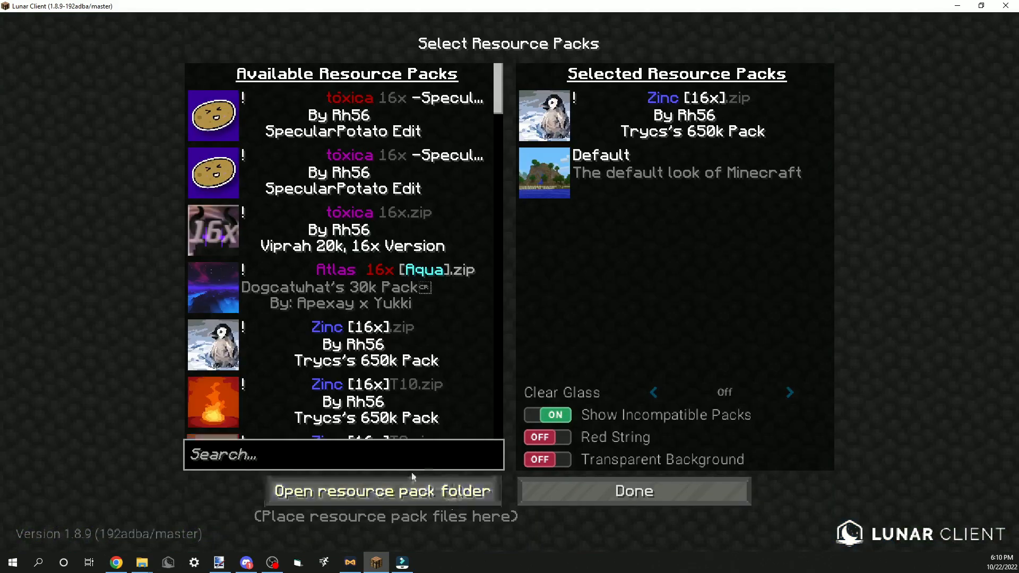
pyautogui.click(356, 490)
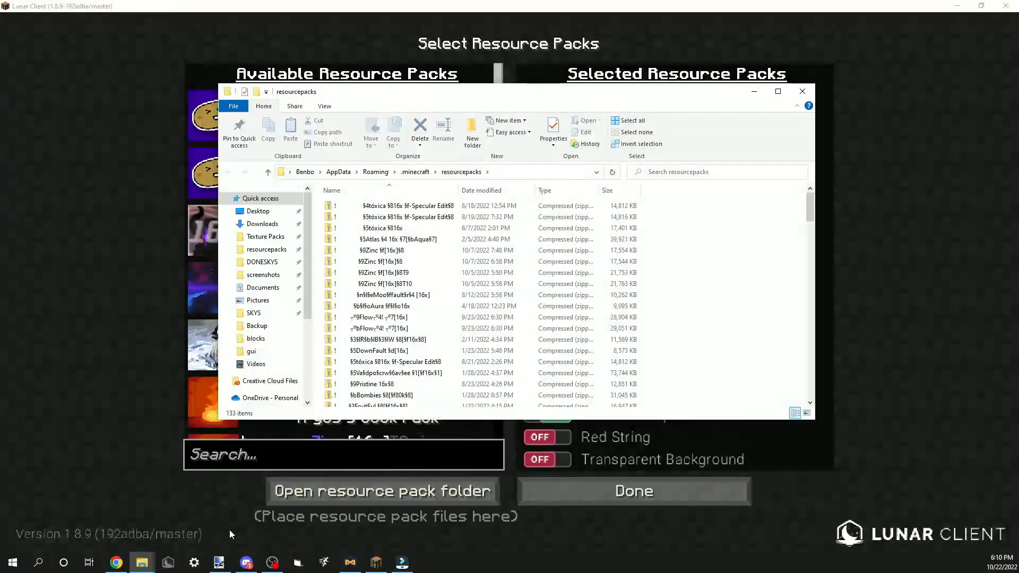
# Step: Switch to the 1.14 textures for 1.8 folder window and cut the Rh56Tutorial zip file
pyautogui.click(142, 562)
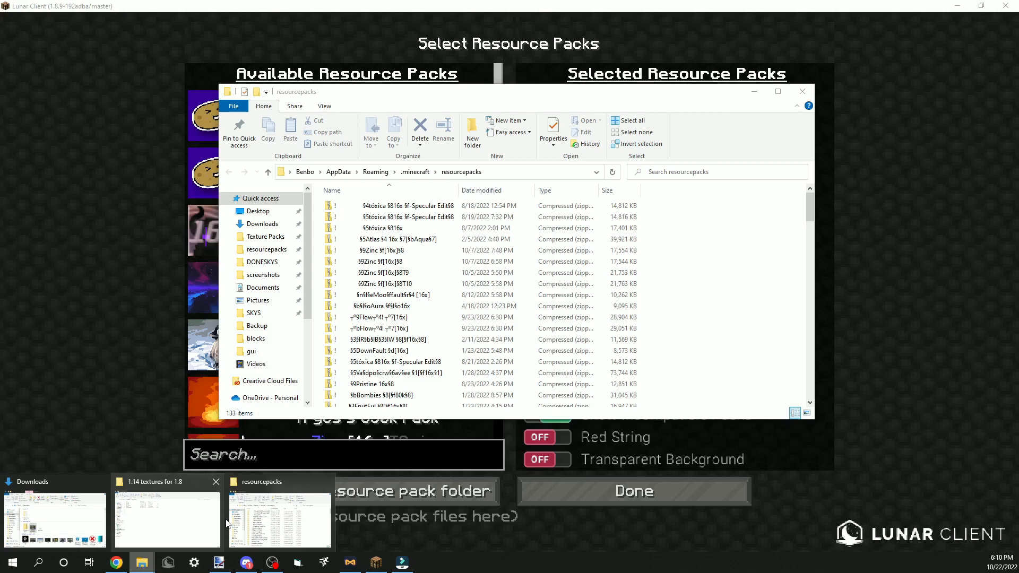
pyautogui.click(195, 516)
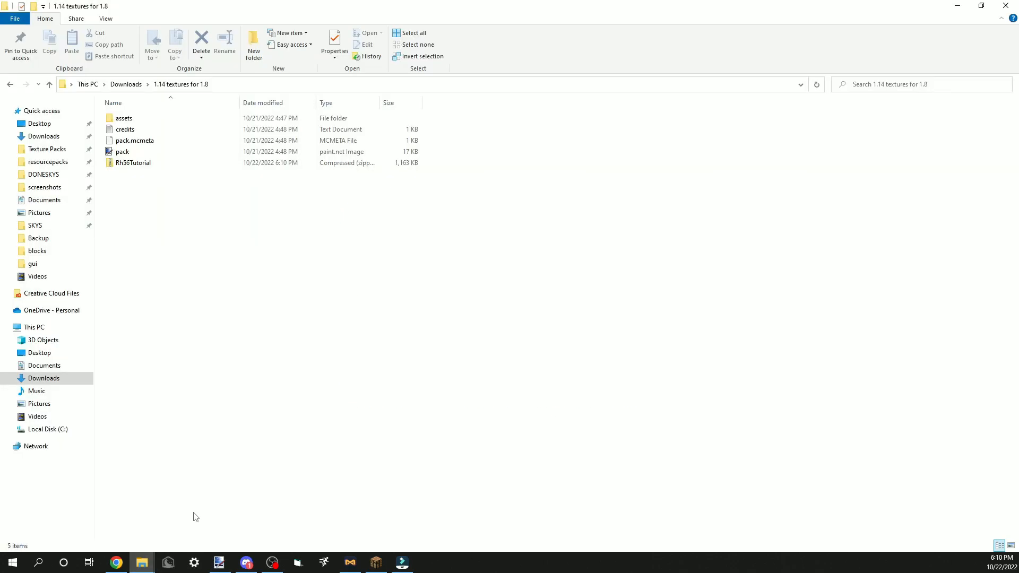
pyautogui.click(167, 167)
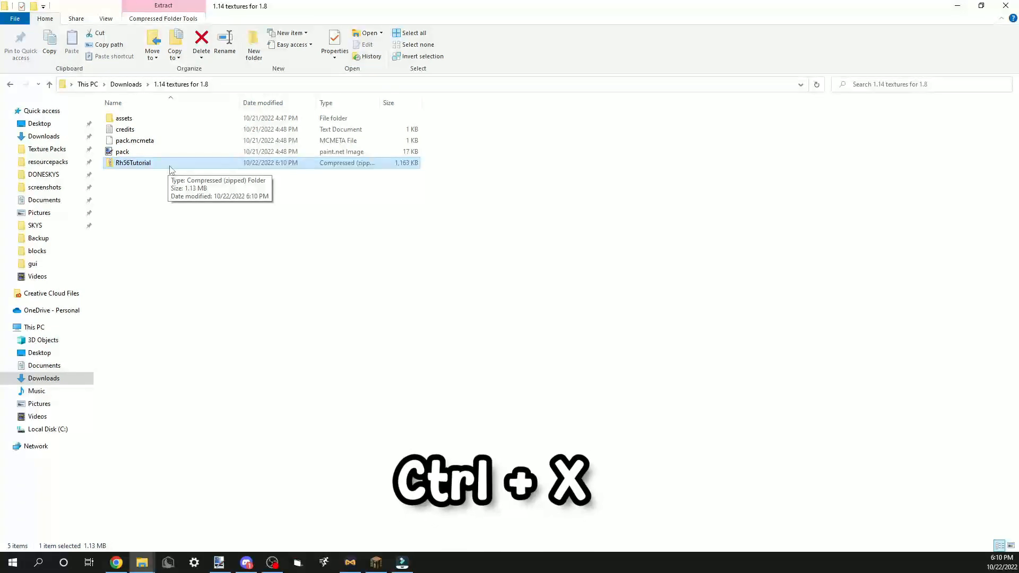
pyautogui.hotkey('ctrl', 'x')
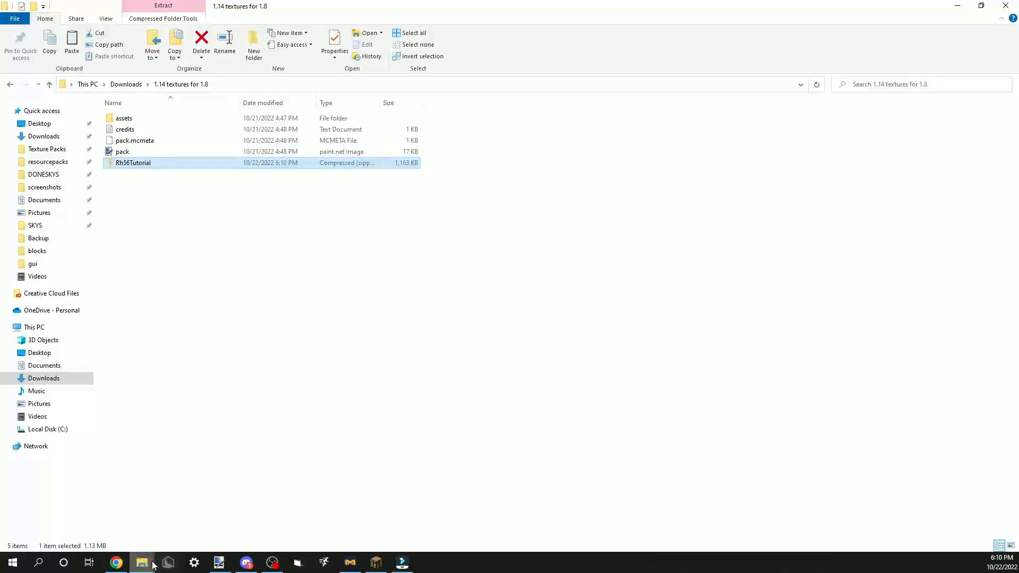
# Step: Switch to the resourcepacks folder window and paste the cut Rh56Tutorial zip file there
pyautogui.moveTo(141, 561)
pyautogui.click(313, 485)
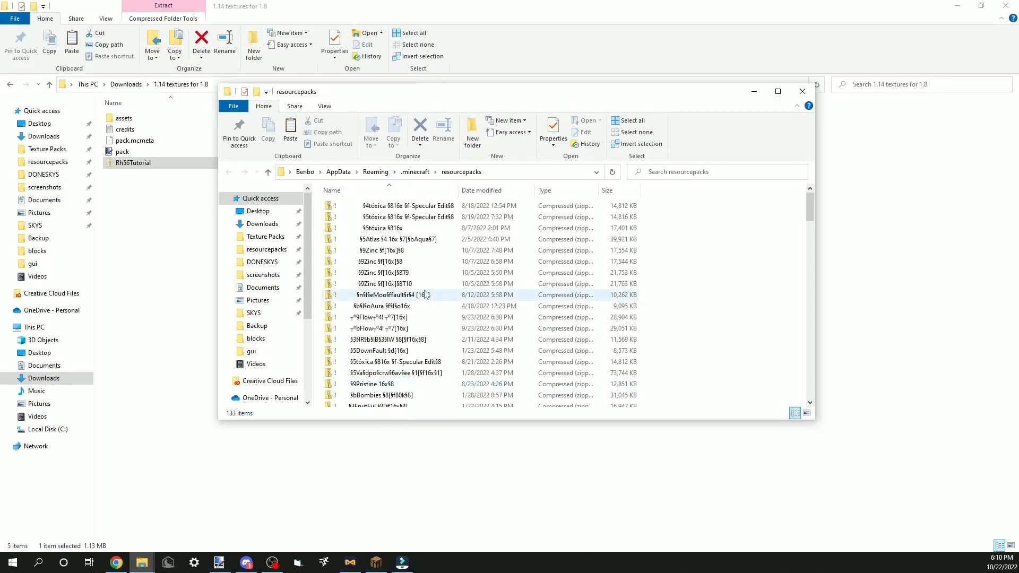
pyautogui.hotkey('ctrl', 'v')
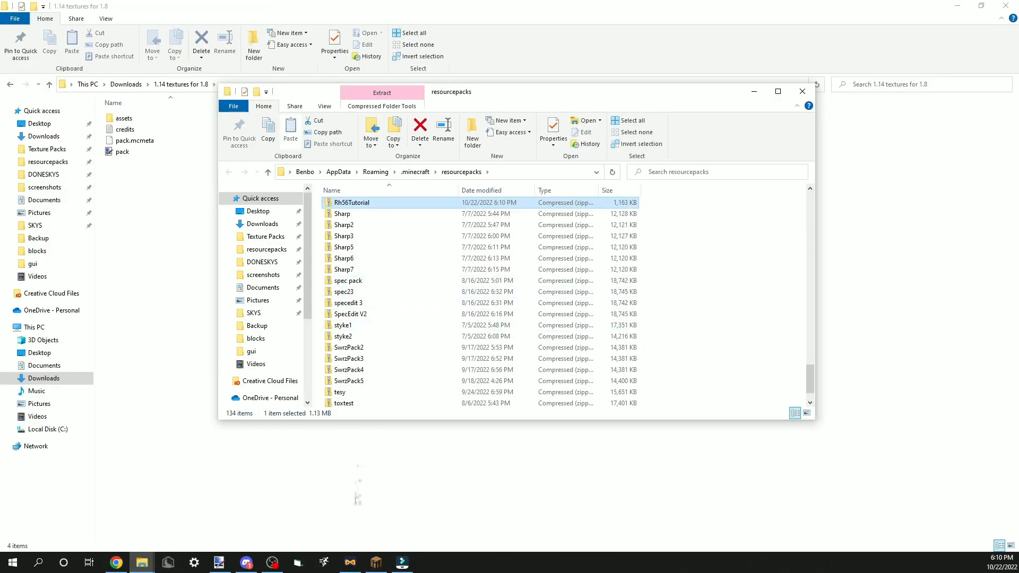
# Step: Switch to Lunar Client, leave the resource pack selection screen and reopen it to refresh the available packs
pyautogui.click(377, 566)
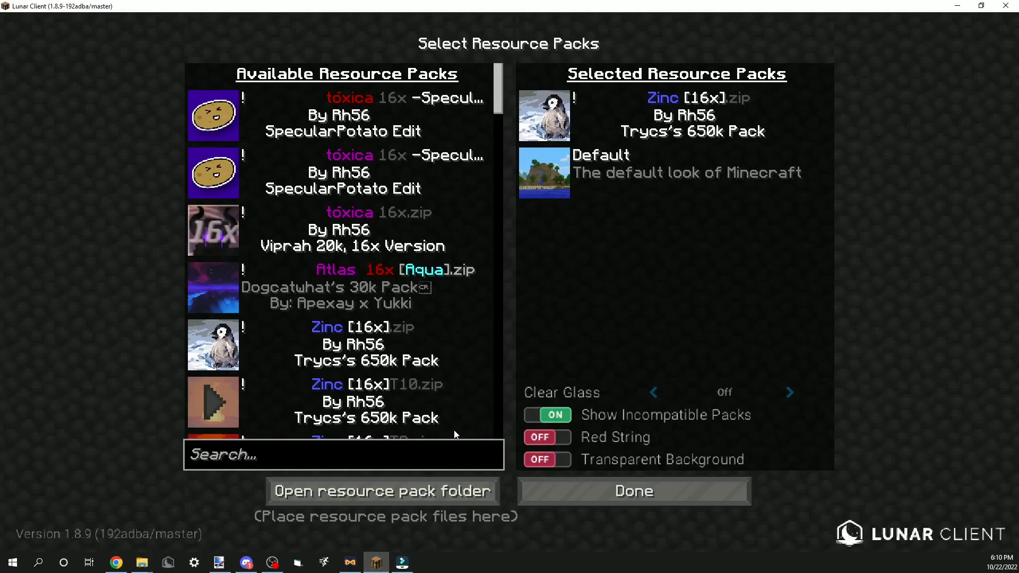
pyautogui.press('Escape')
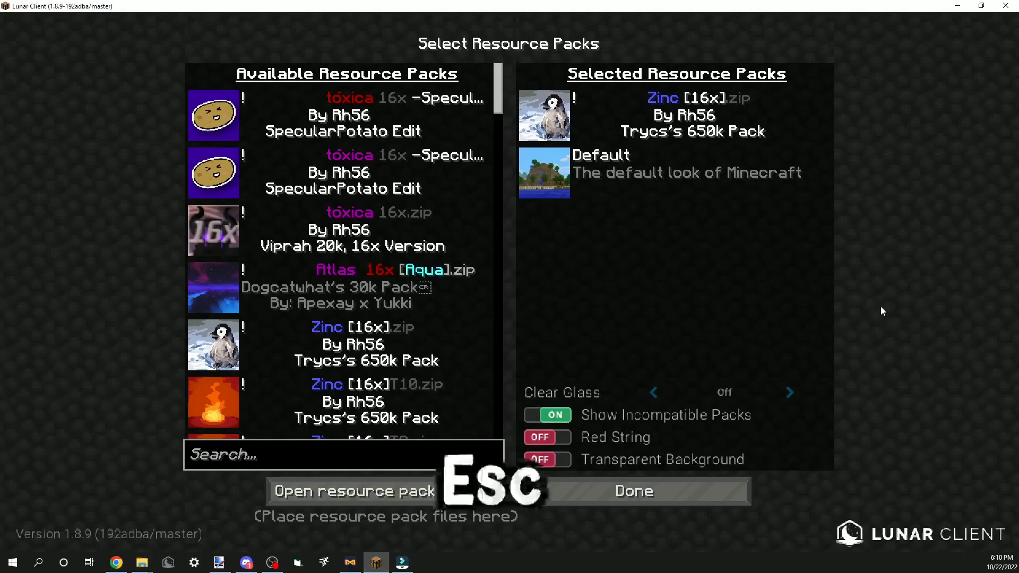
pyautogui.press('Escape')
pyautogui.click(476, 285)
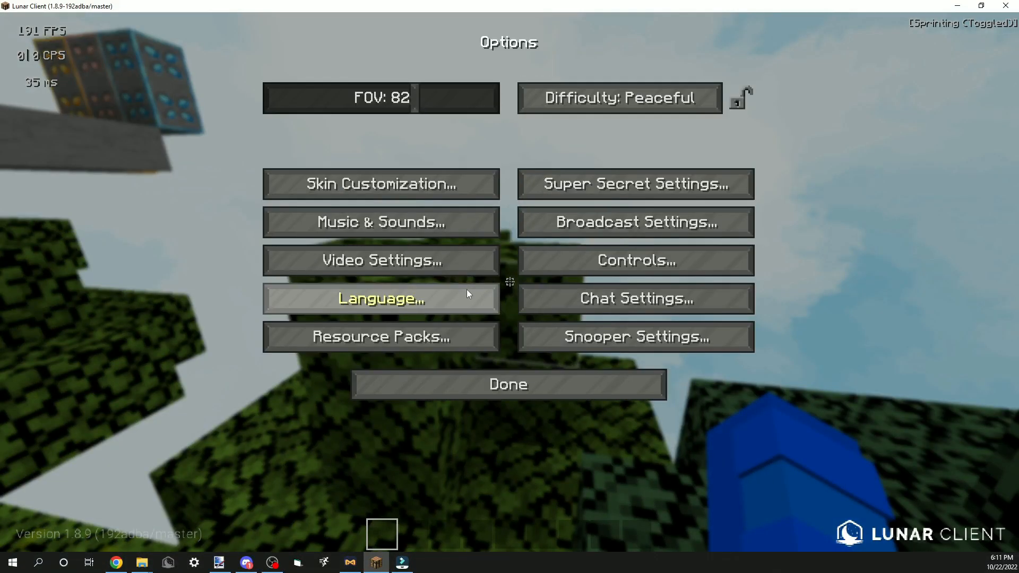
pyautogui.click(444, 339)
# Step: Add Rh56Tutorial.zip to the selected resource packs, remove the Zinc [16x] pack from them, and apply the selection
pyautogui.scroll(-3, 494, 187)
pyautogui.moveTo(498, 118); pyautogui.dragTo(493, 375)
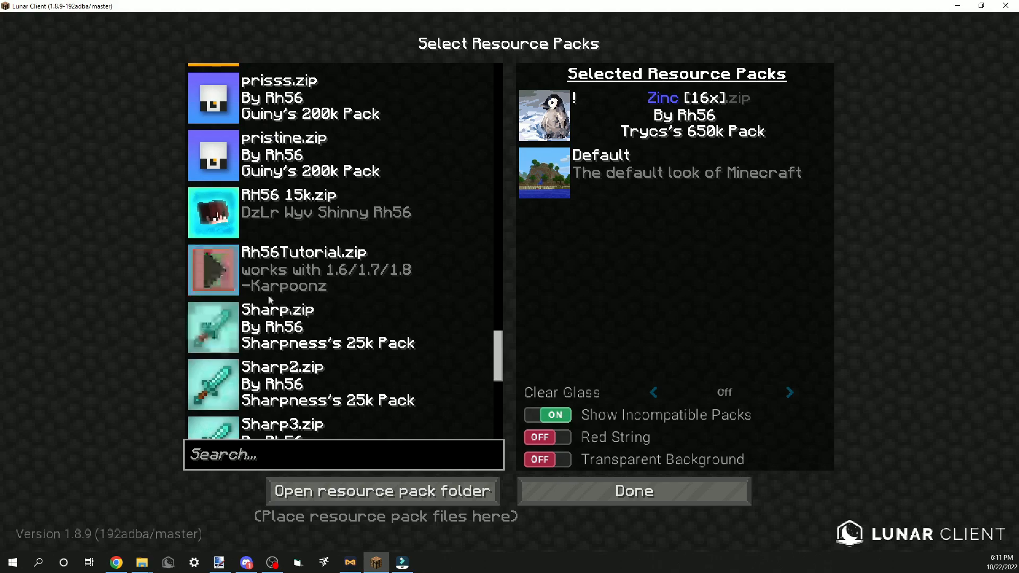
pyautogui.click(203, 272)
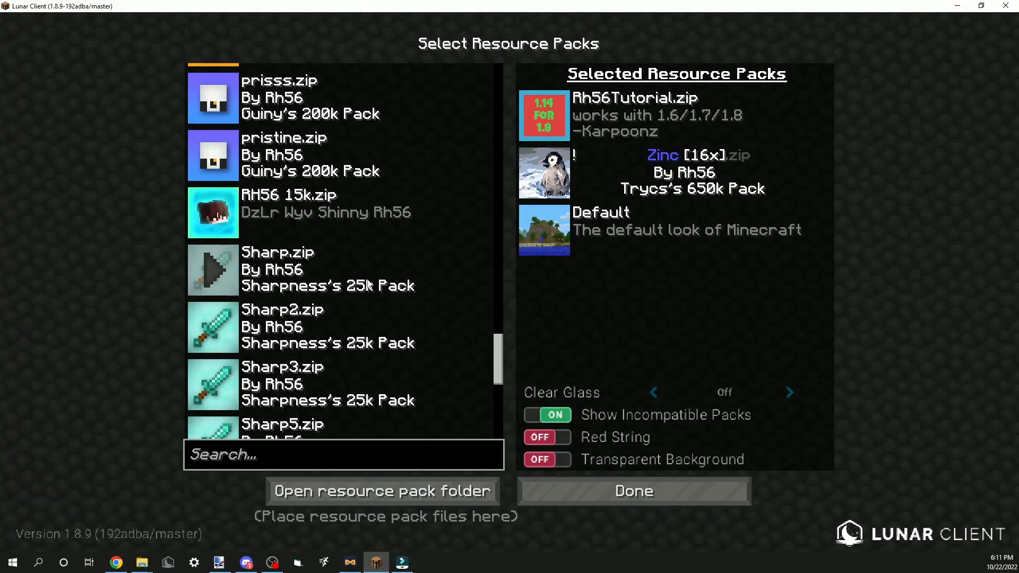
pyautogui.click(535, 175)
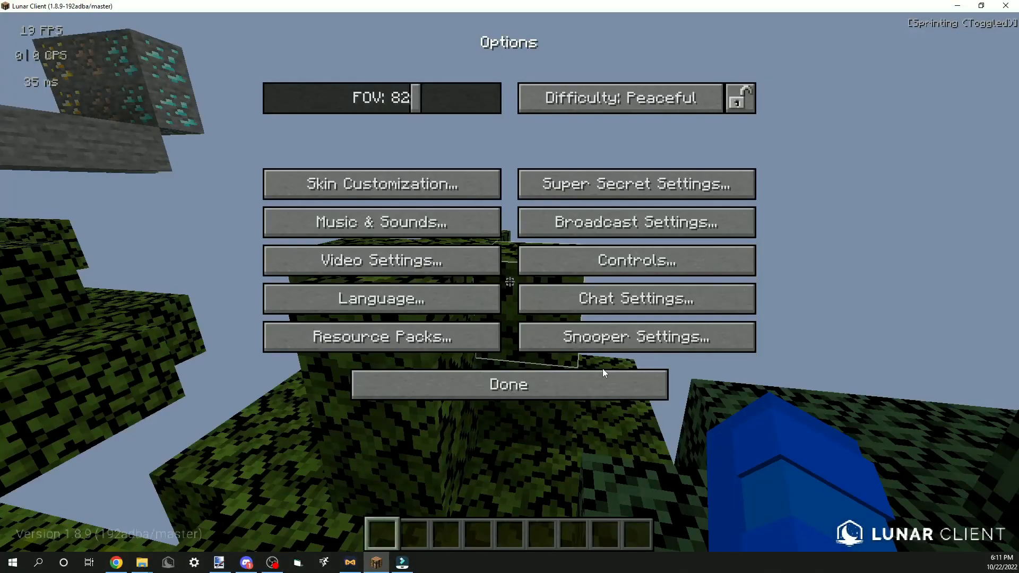
# Step: Return to the world, search the creative inventory for "dia", and put a diamond sword in the first hotbar slot
pyautogui.press('Escape')
pyautogui.press('e')
pyautogui.click(637, 155)
pyautogui.write('d')
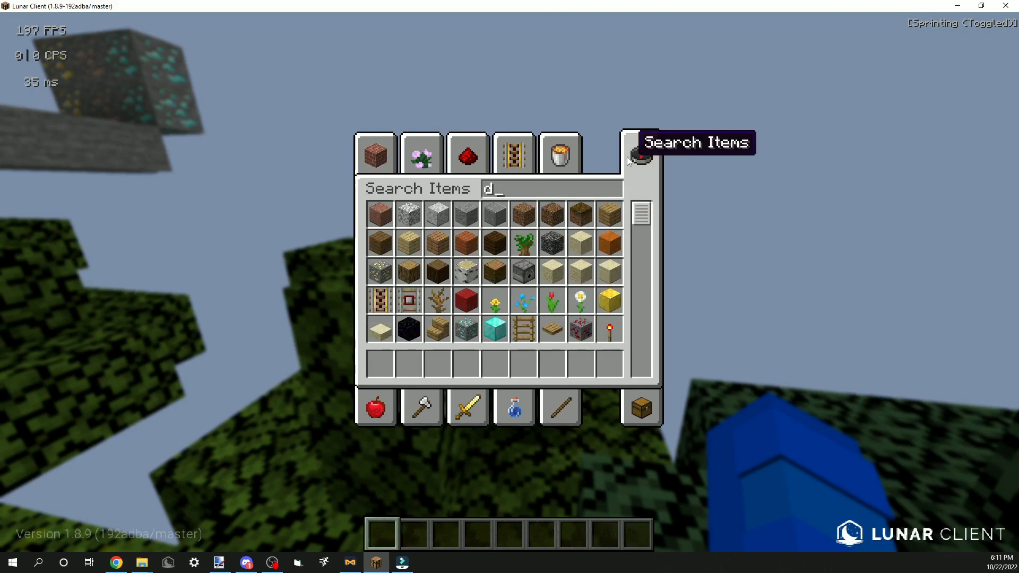
pyautogui.write('ia1')
pyautogui.press('Escape')
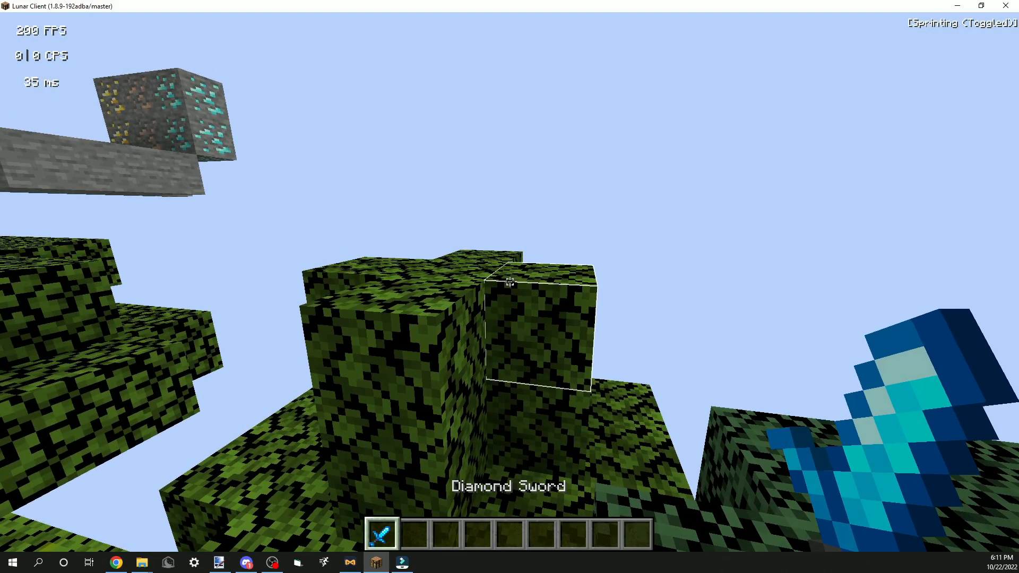
# Step: Swing and block repeatedly with the diamond sword to examine its custom texture in the game
pyautogui.rightClick(510, 282)
pyautogui.click(509, 281)
pyautogui.rightClick(509, 282)
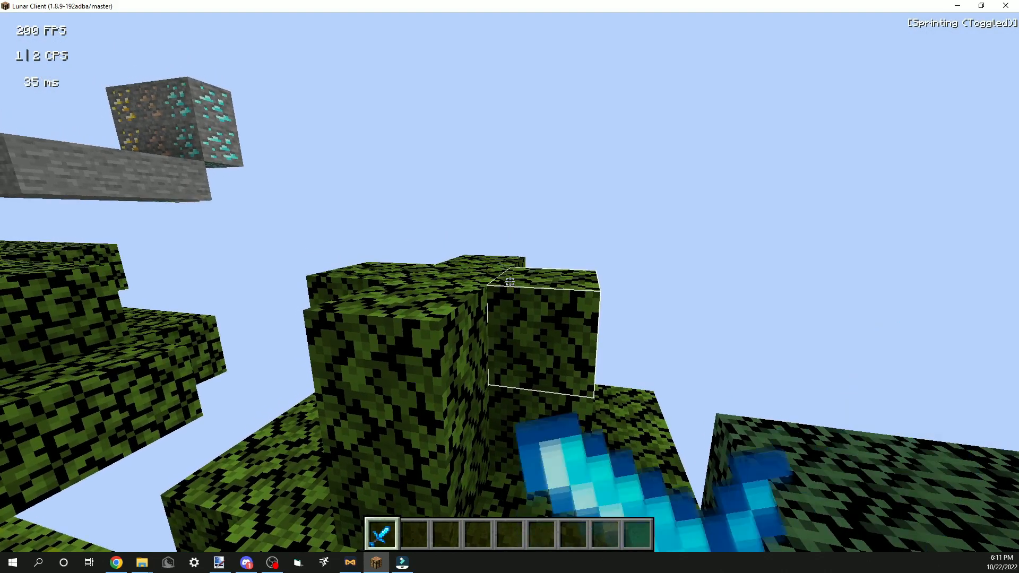
pyautogui.click(509, 282)
pyautogui.rightClick(510, 281)
pyautogui.click(509, 281)
pyautogui.rightClick(510, 282)
pyautogui.click(509, 282)
pyautogui.rightClick(509, 281)
pyautogui.click(510, 281)
pyautogui.rightClick(509, 282)
pyautogui.click(509, 282)
pyautogui.rightClick(509, 282)
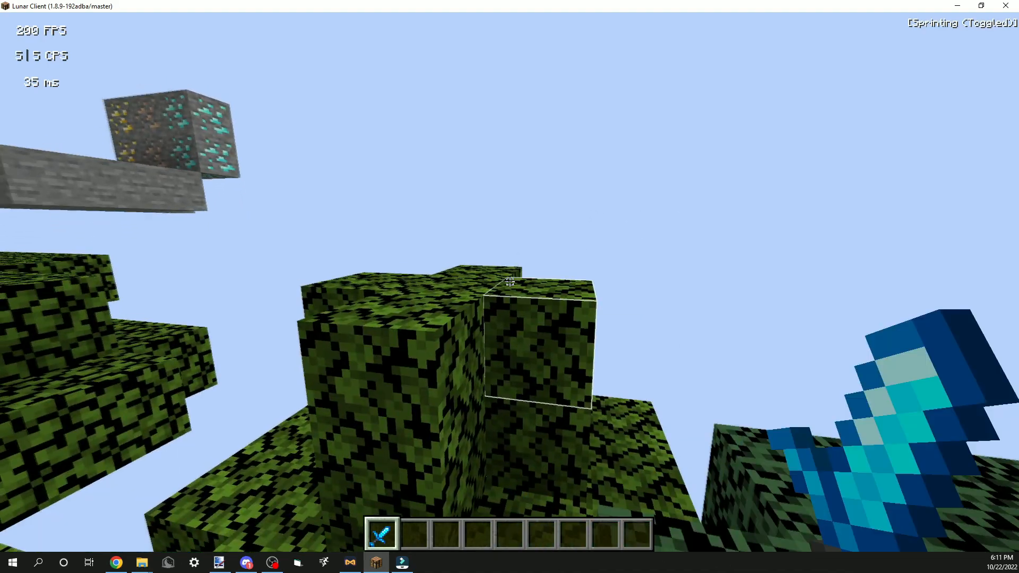
pyautogui.click(509, 282)
pyautogui.rightClick(509, 282)
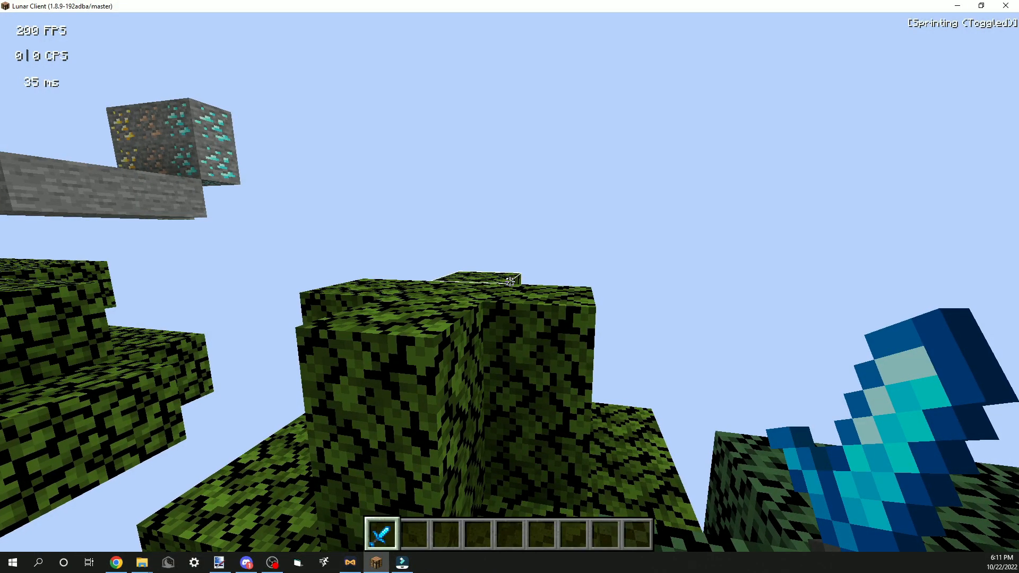
pyautogui.click(509, 282)
pyautogui.click(509, 281)
pyautogui.click(510, 281)
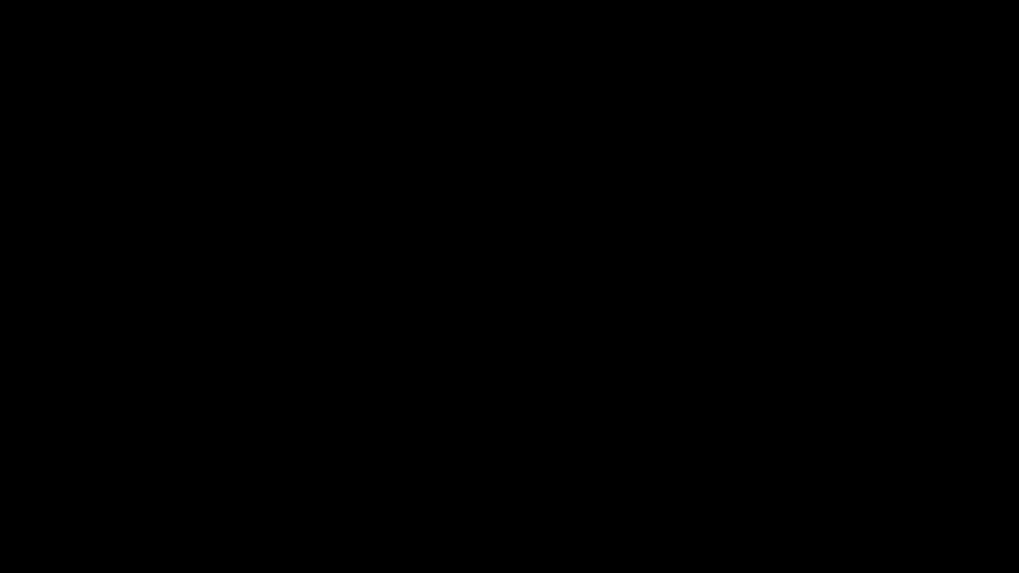